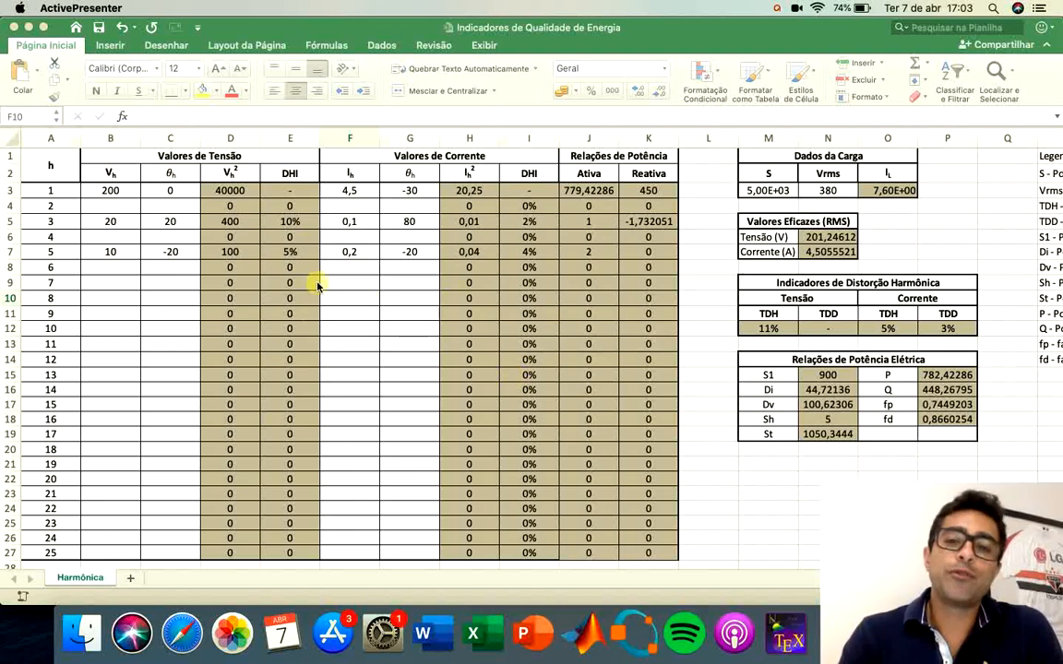
# - Examine the harmonic voltage and current magnitudes and angles of orders 1, 3 and 5 on the Harmônica sheet
pyautogui.scroll(-1, 376, 340)
pyautogui.scroll(1, 375, 339)
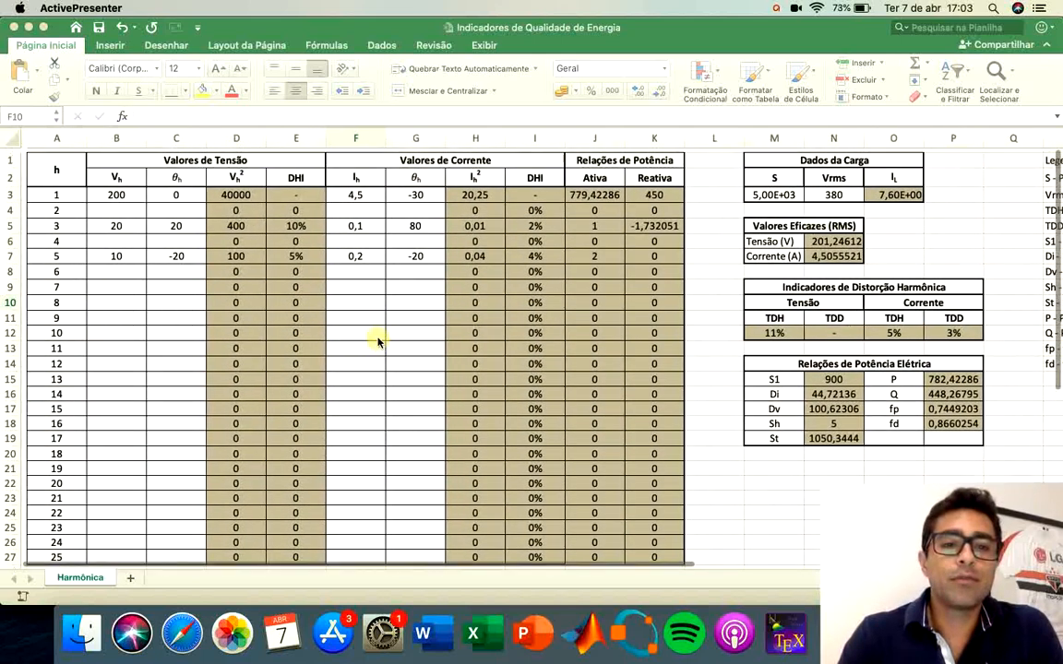
pyautogui.click(112, 191)
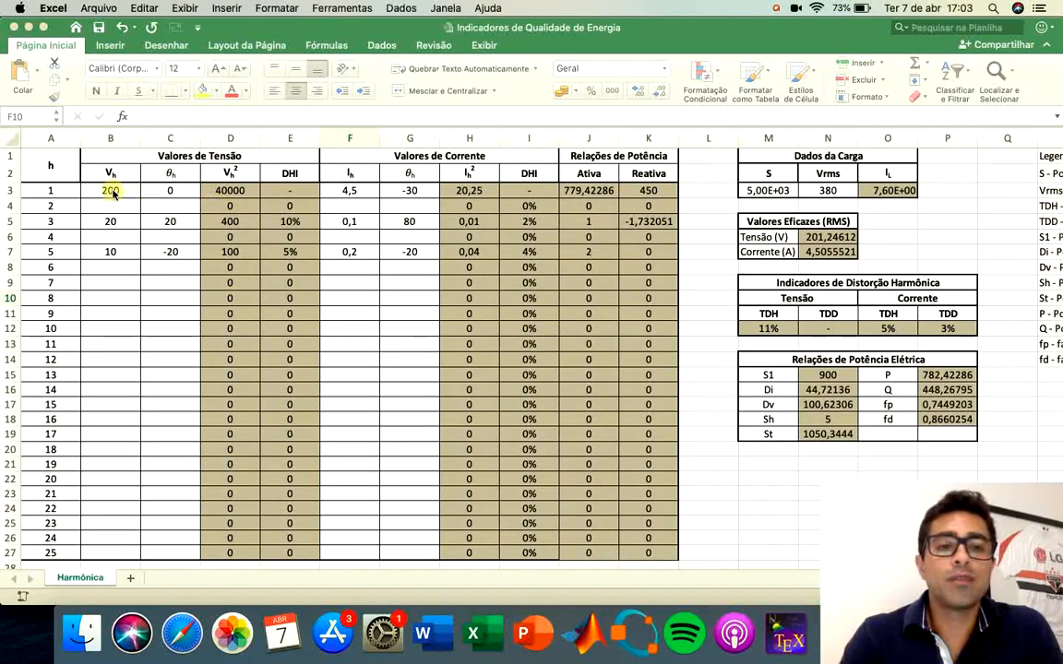
pyautogui.click(347, 190)
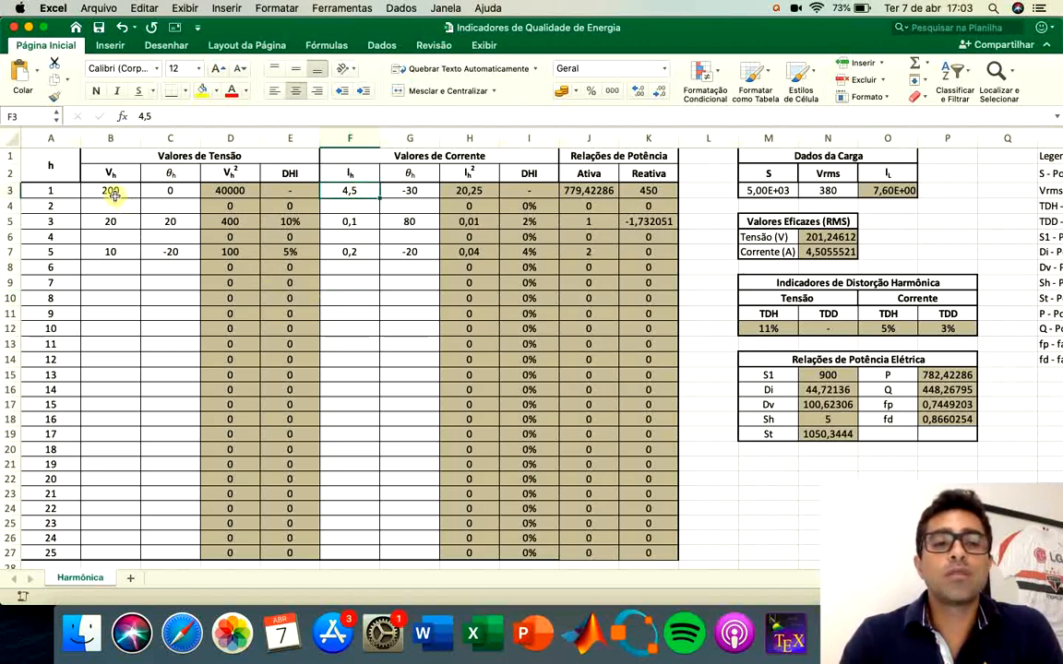
pyautogui.moveTo(110, 190); pyautogui.dragTo(112, 317)
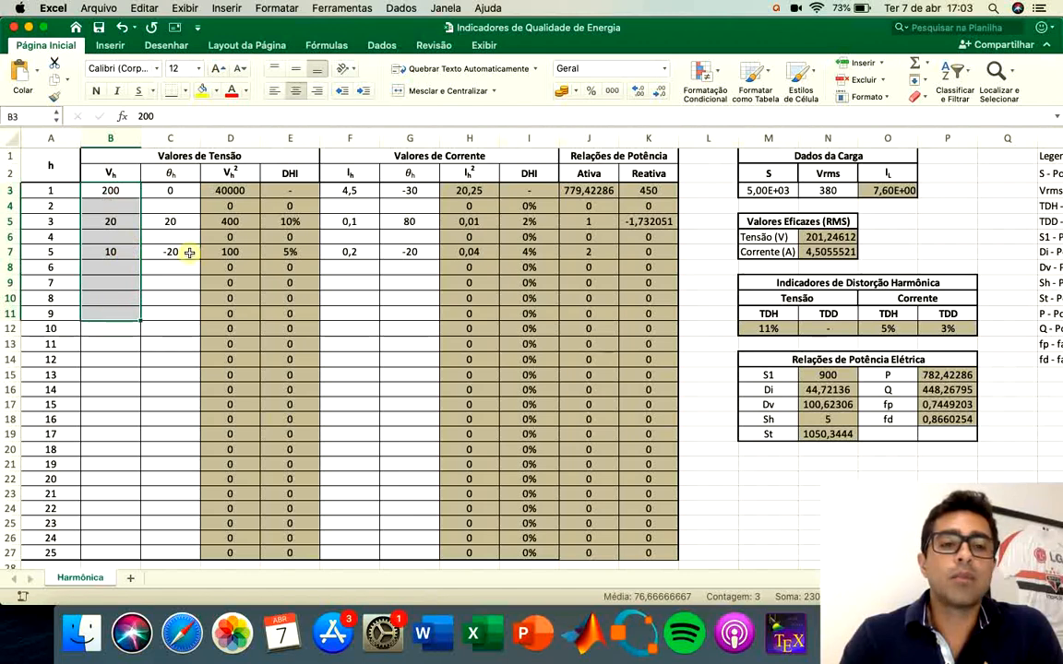
pyautogui.click(111, 188)
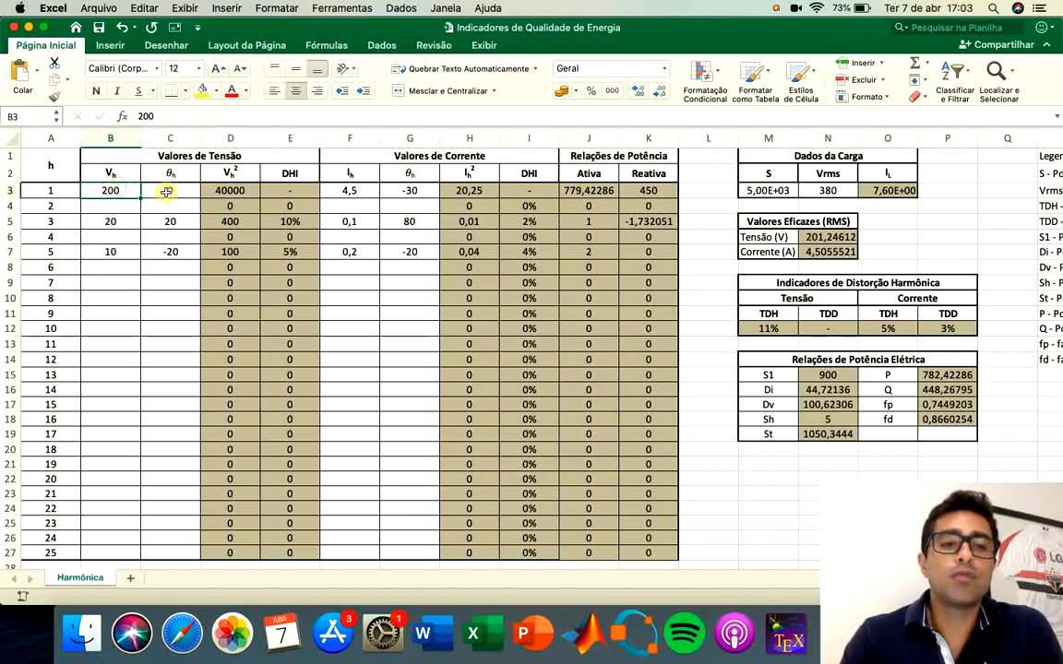
pyautogui.click(170, 192)
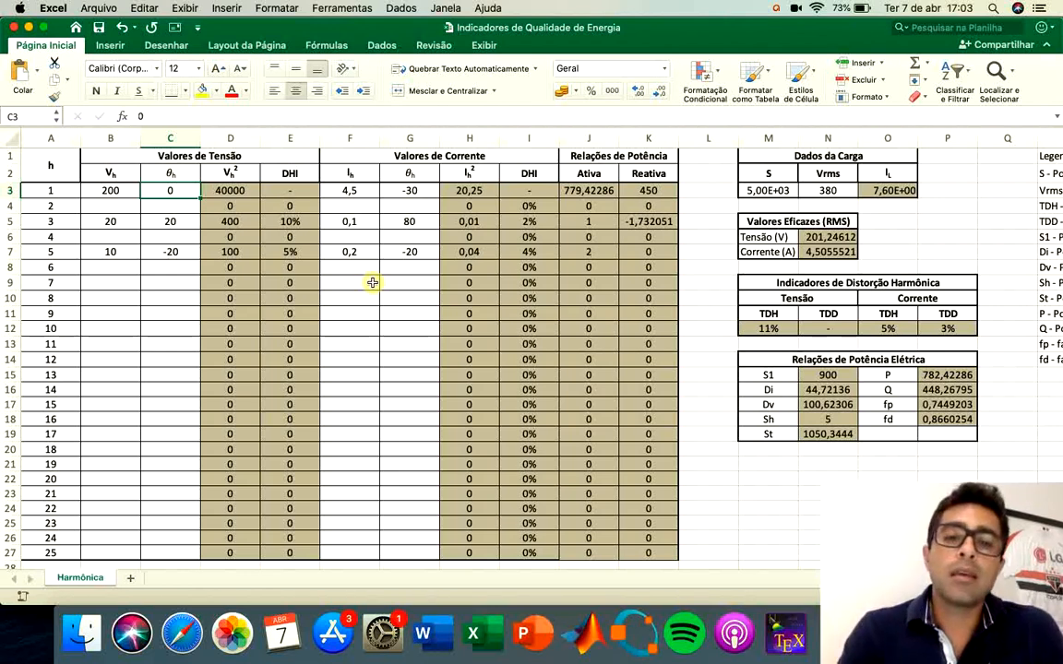
pyautogui.click(111, 188)
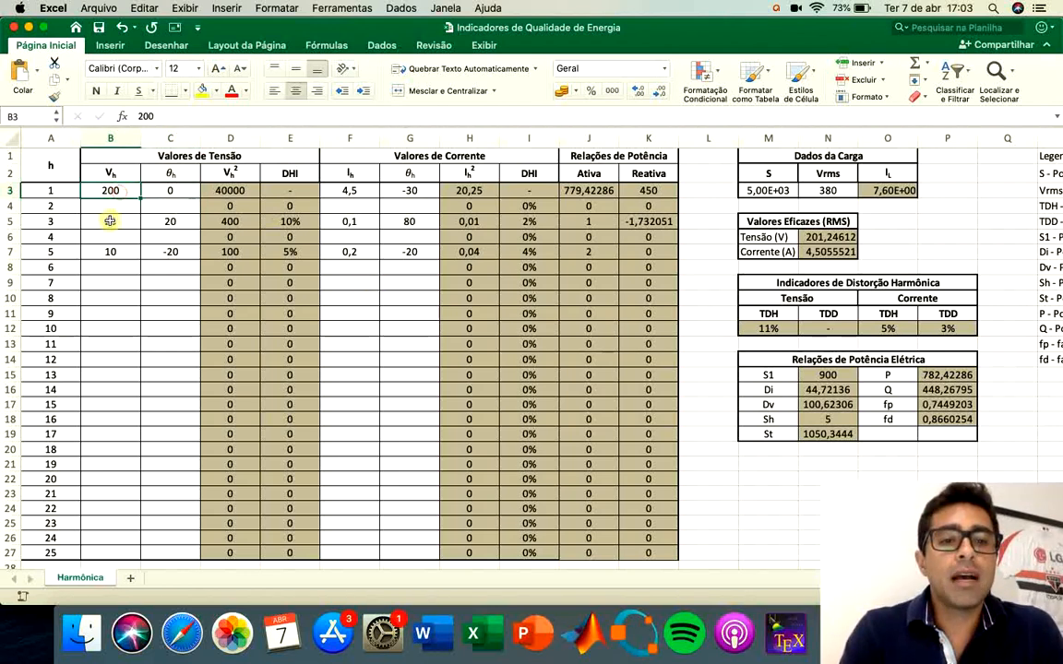
pyautogui.click(110, 221)
pyautogui.write('20')
pyautogui.click(108, 252)
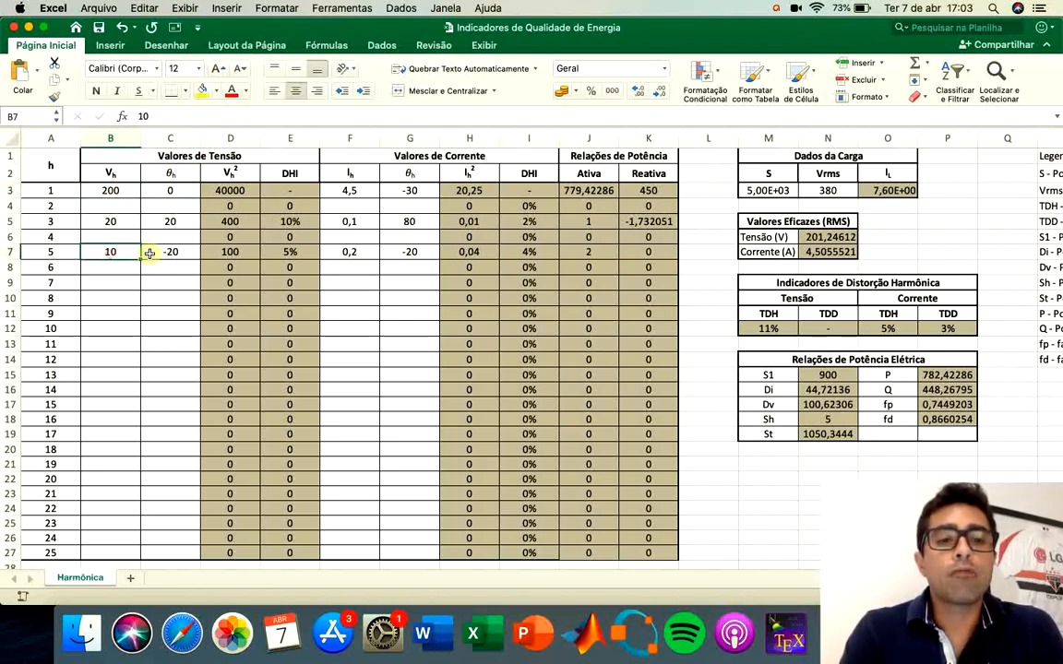
pyautogui.click(365, 191)
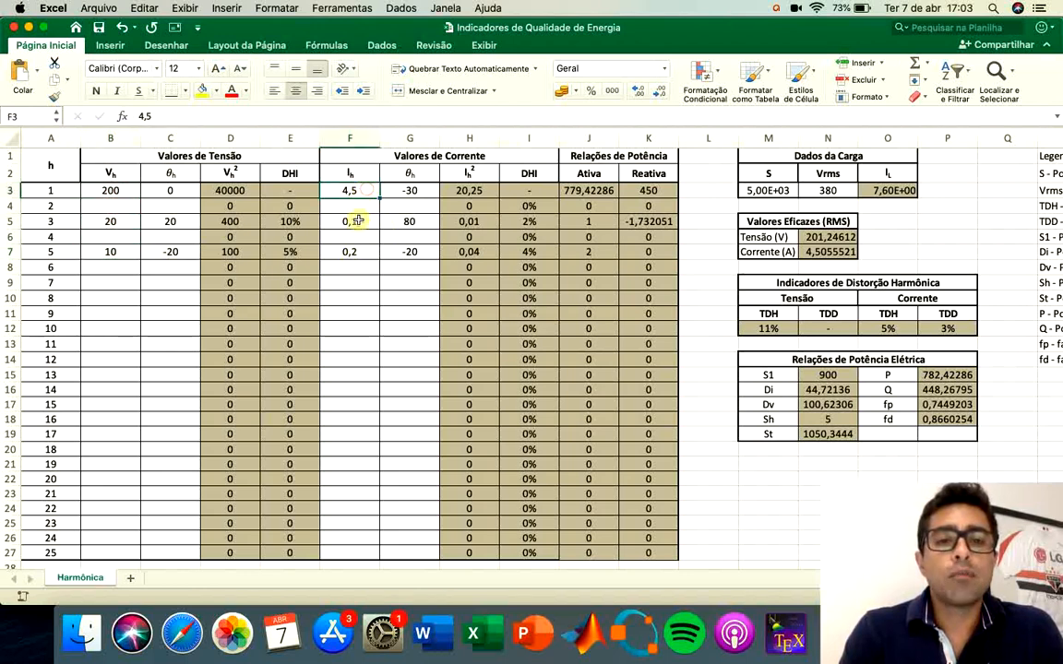
pyautogui.click(351, 222)
pyautogui.click(352, 254)
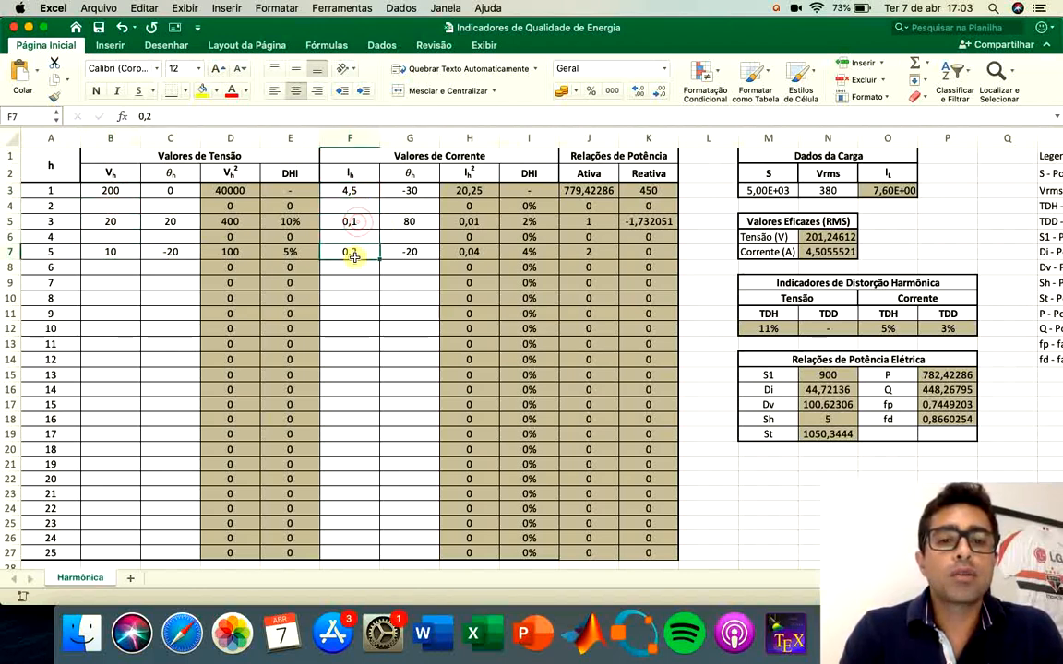
# - Review harmonic orders 1, 3 and 5 in the h column alongside their Vh and Ih amplitude entries
pyautogui.click(115, 191)
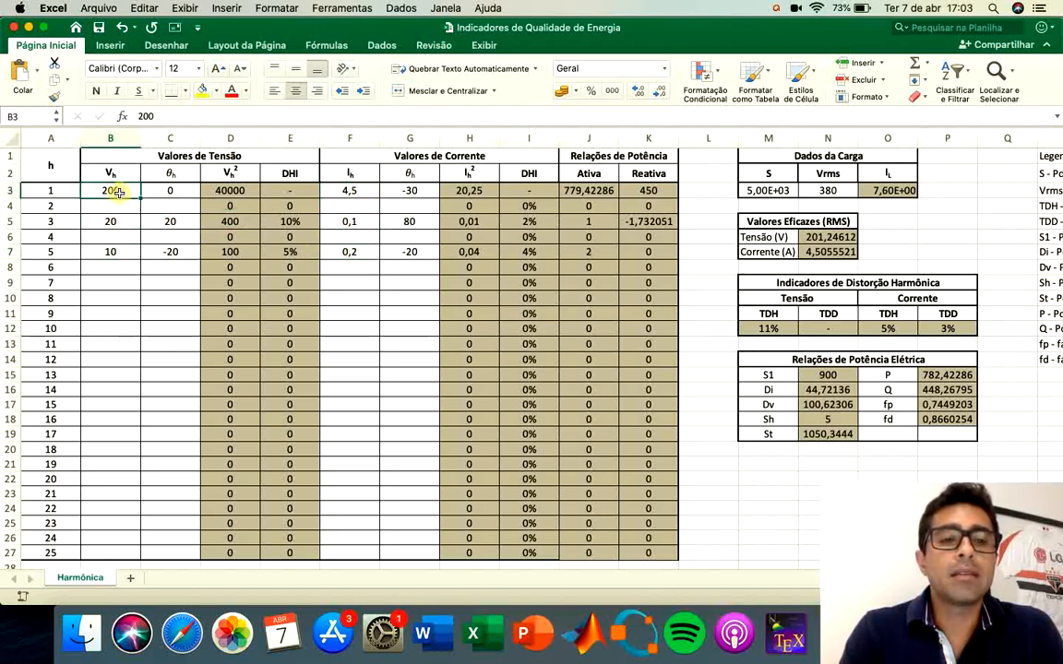
pyautogui.click(47, 191)
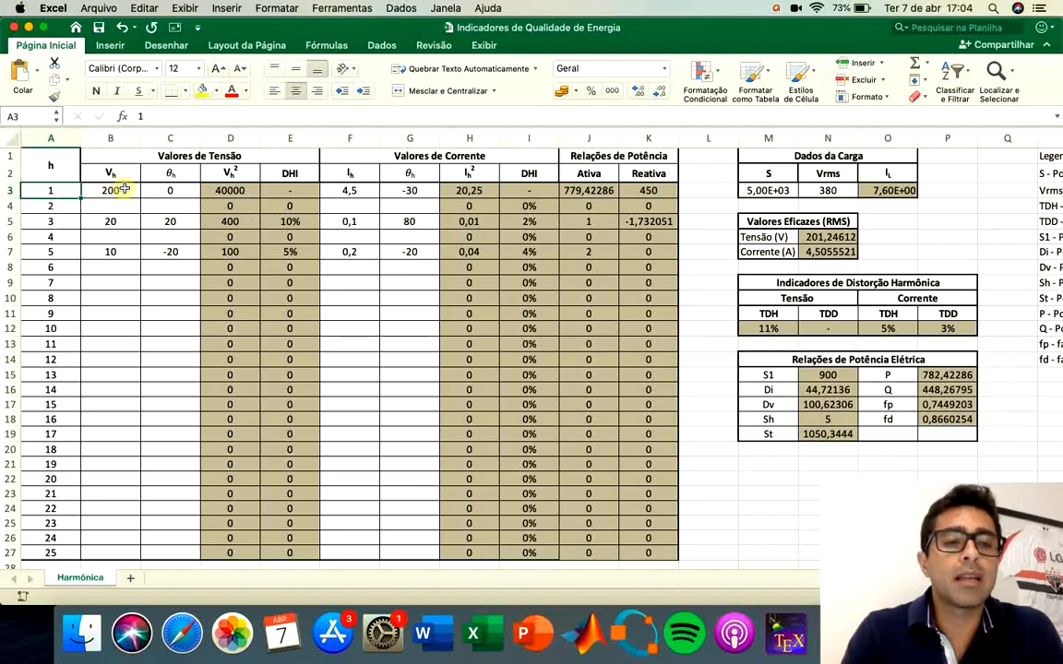
pyautogui.click(58, 221)
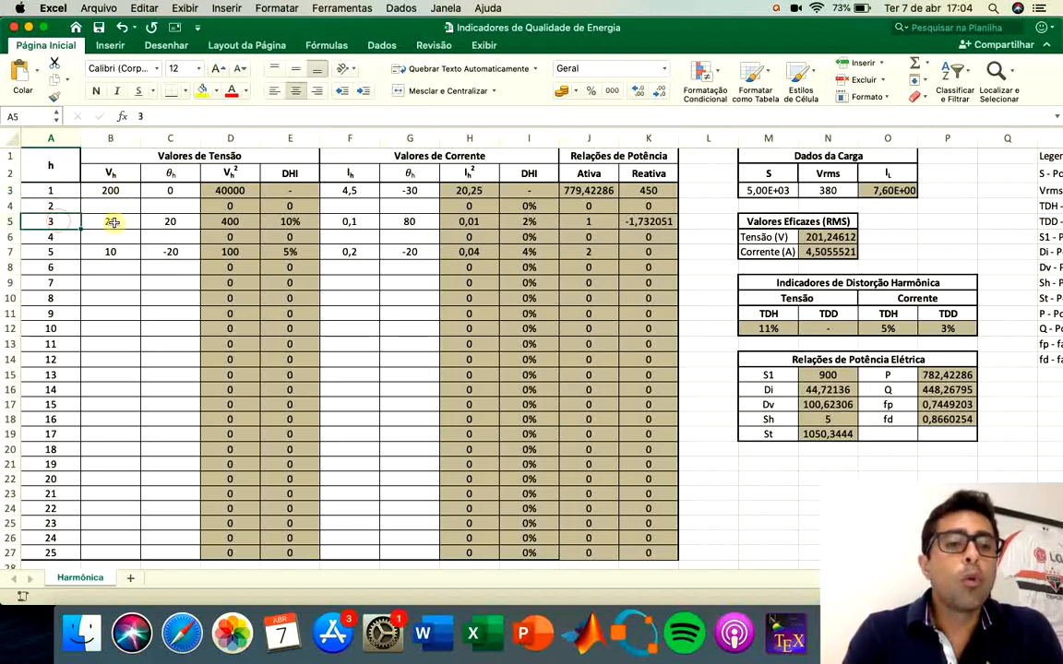
pyautogui.click(55, 251)
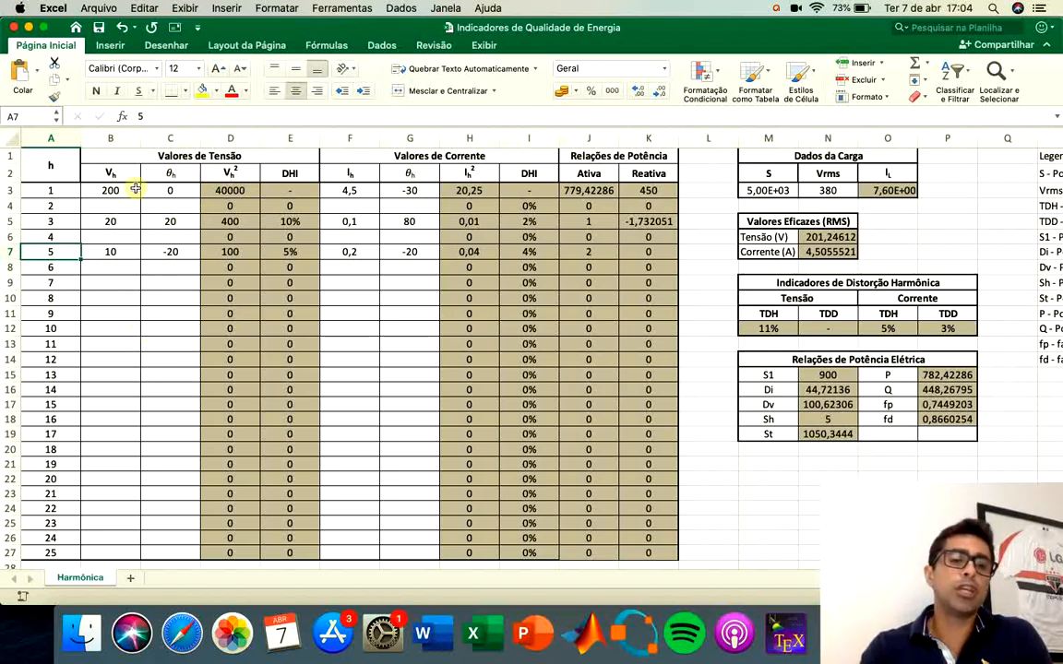
pyautogui.moveTo(111, 190); pyautogui.dragTo(111, 246)
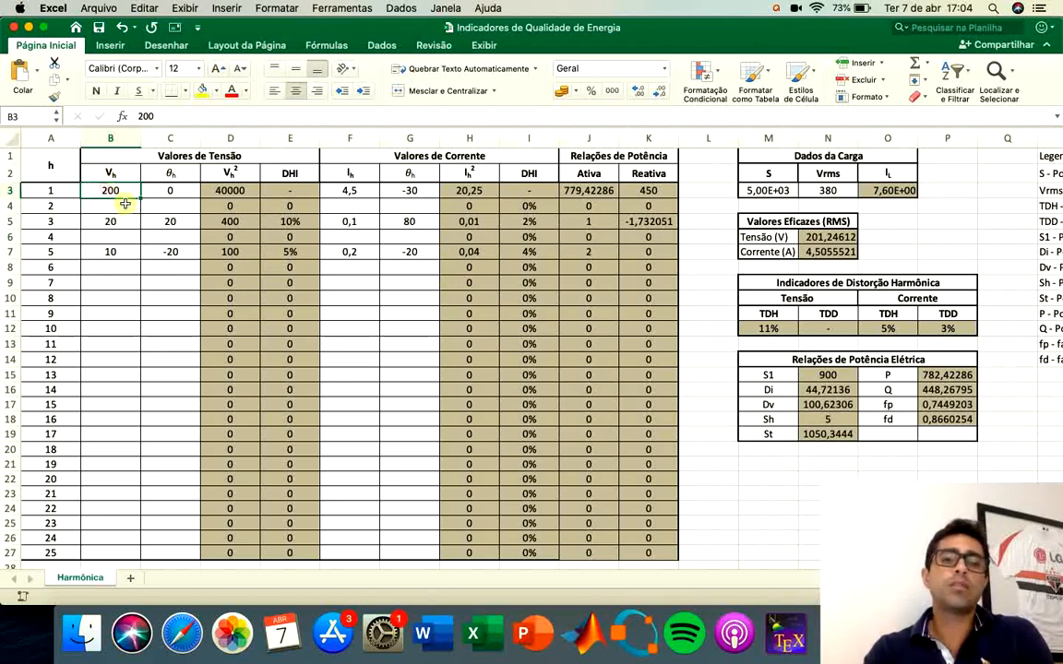
pyautogui.click(111, 221)
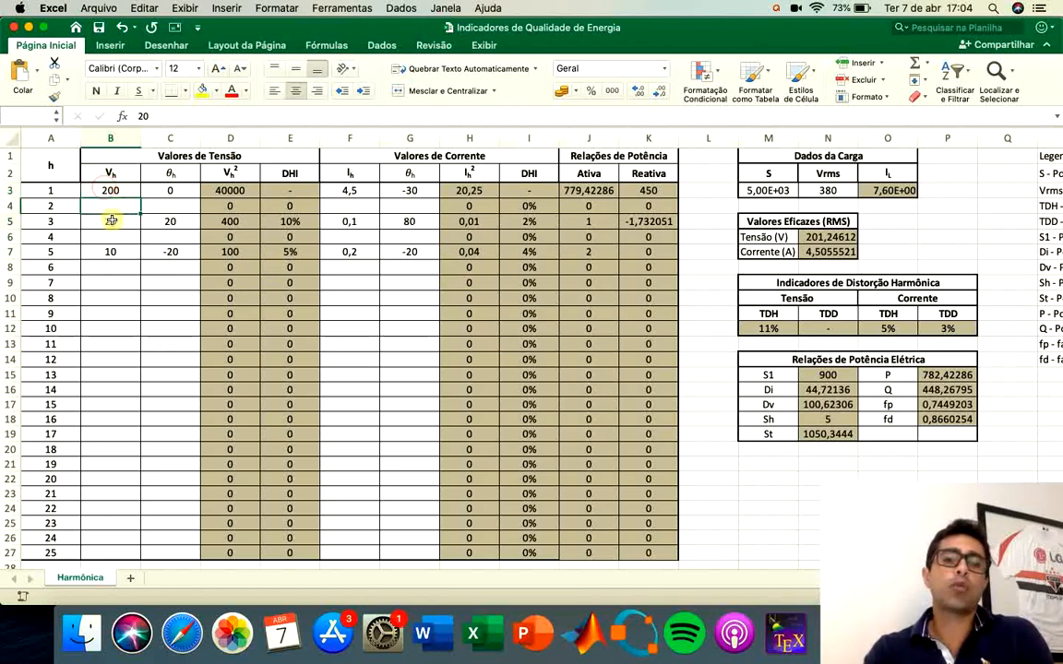
pyautogui.click(350, 250)
pyautogui.click(354, 190)
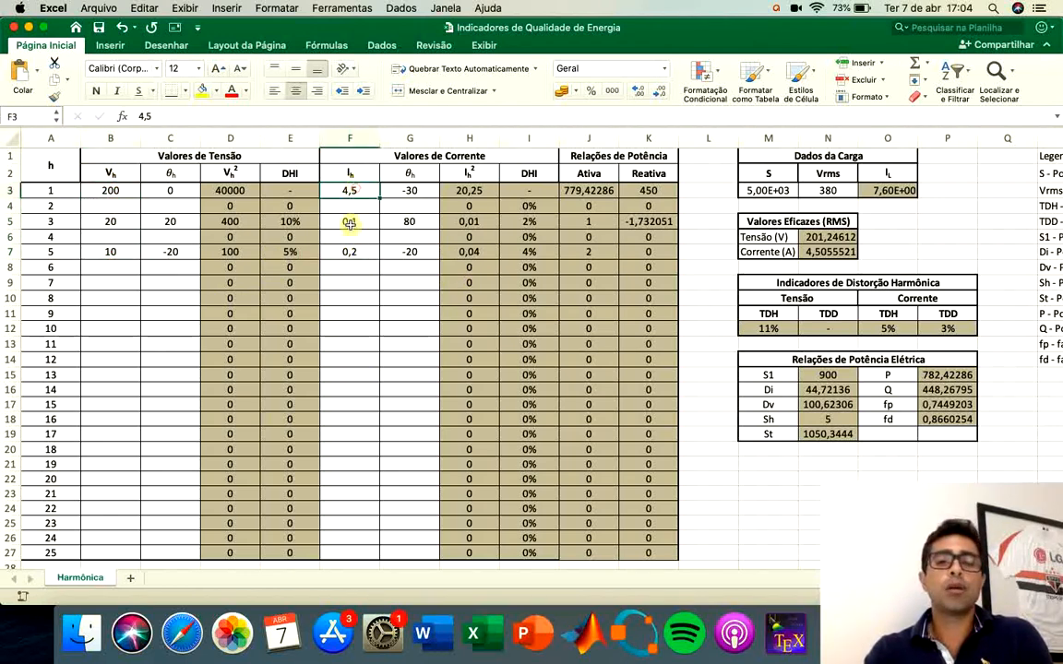
pyautogui.click(350, 220)
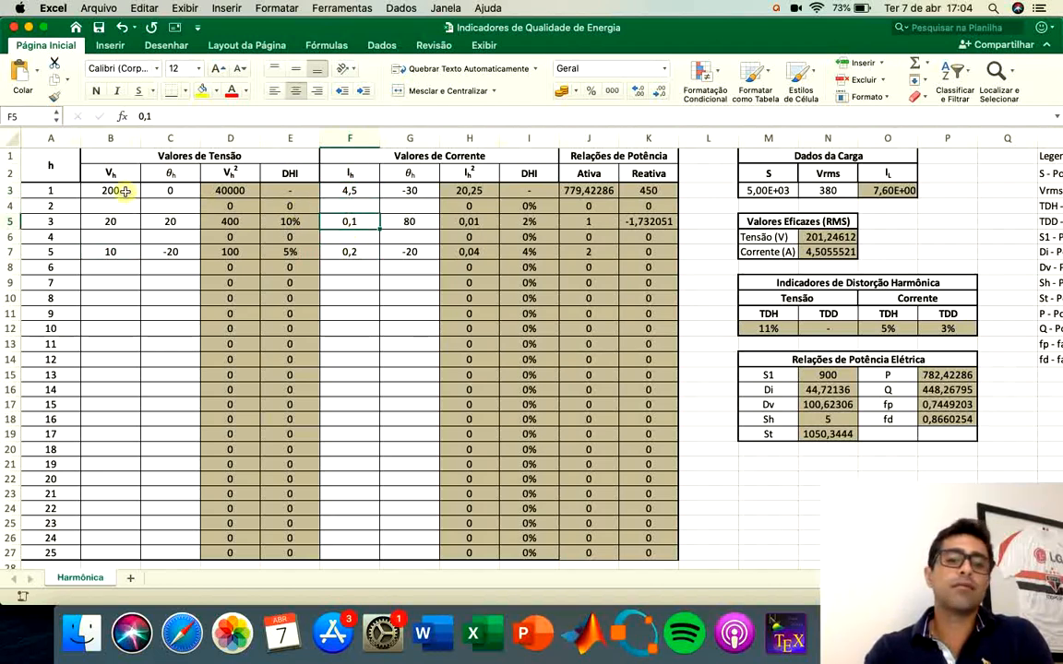
pyautogui.moveTo(118, 185); pyautogui.dragTo(117, 266)
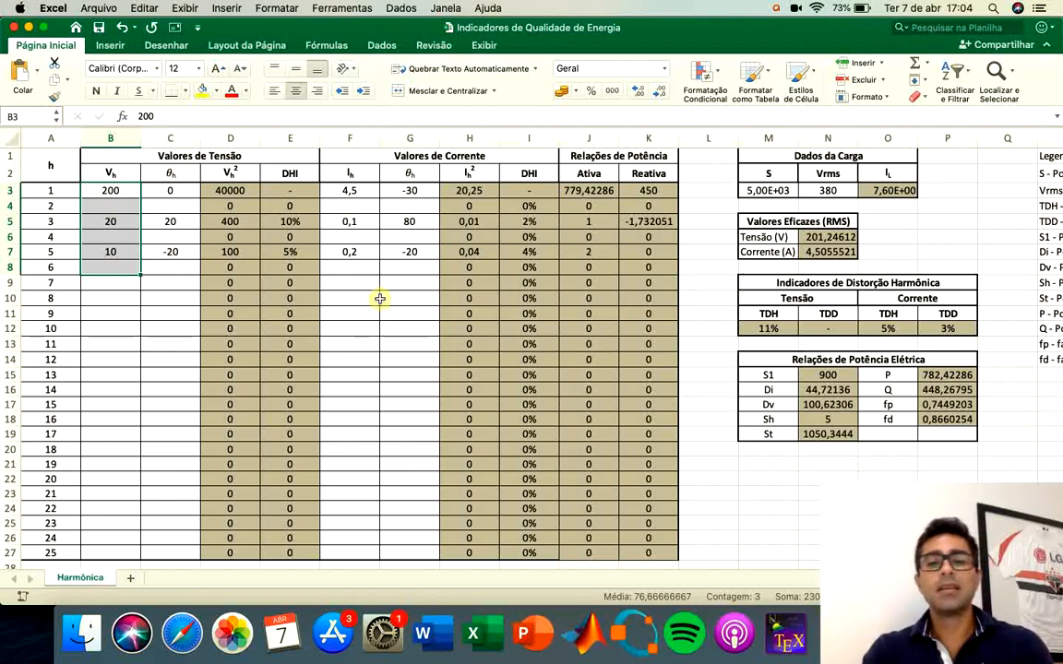
# - Switch to the Pasta4 workbook and look through its time (t) and current (i) sample columns
pyautogui.press('super+grave')
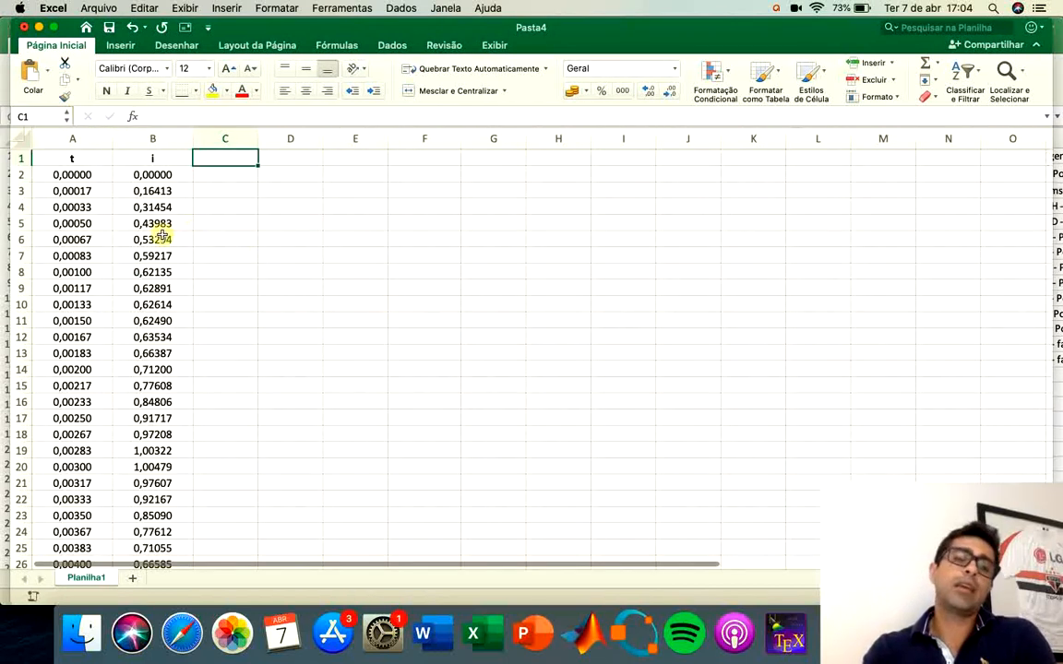
pyautogui.click(74, 174)
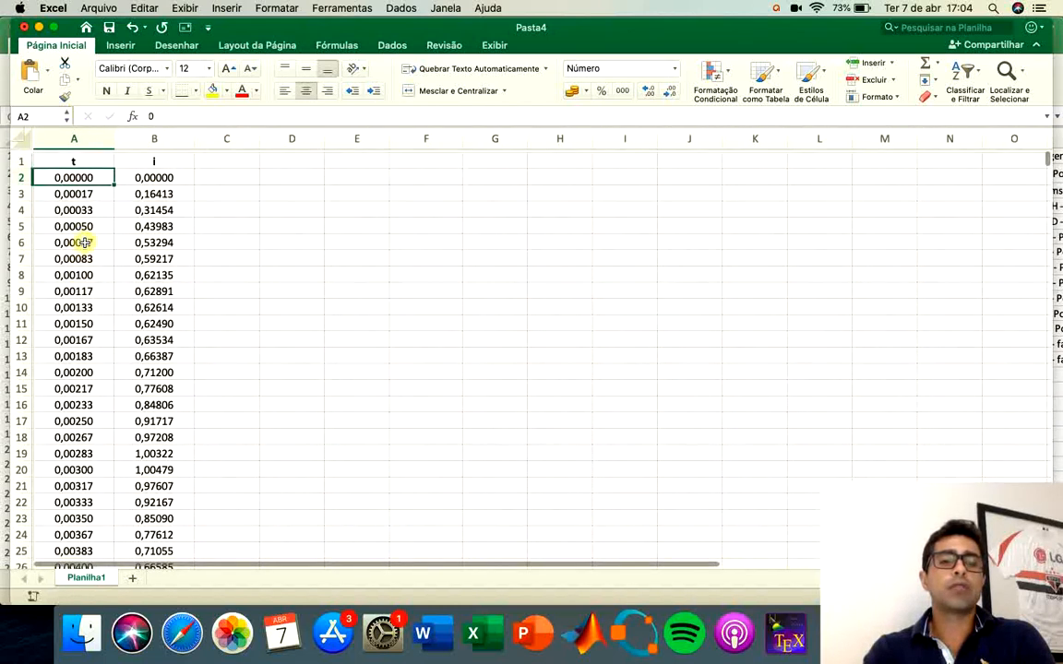
pyautogui.click(75, 159)
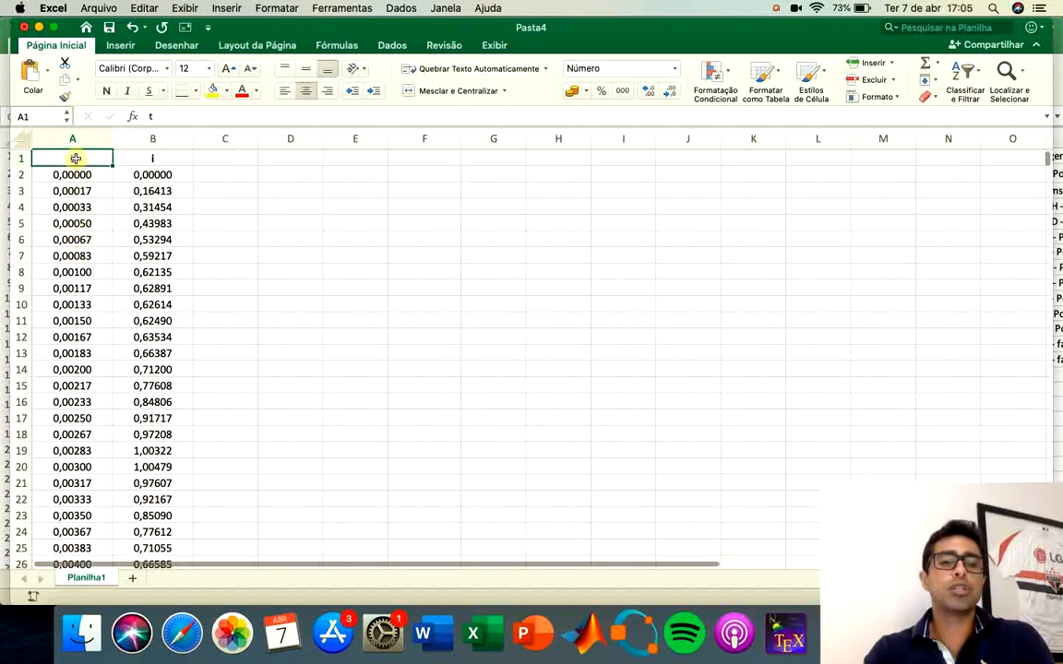
pyautogui.click(159, 157)
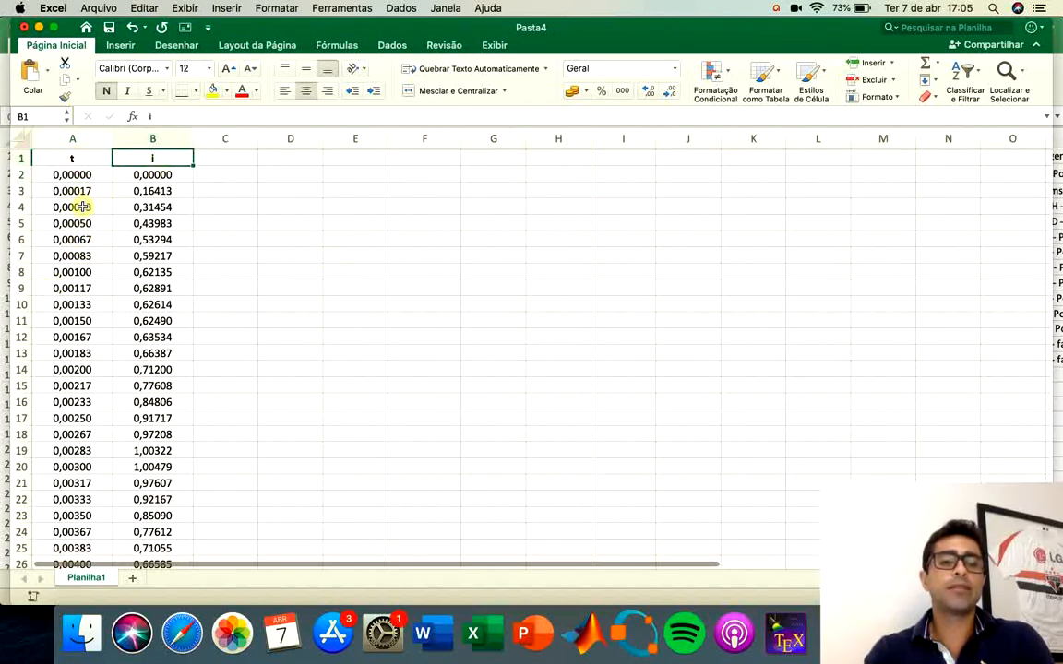
pyautogui.scroll(-15, 84, 206)
pyautogui.scroll(-10, 81, 205)
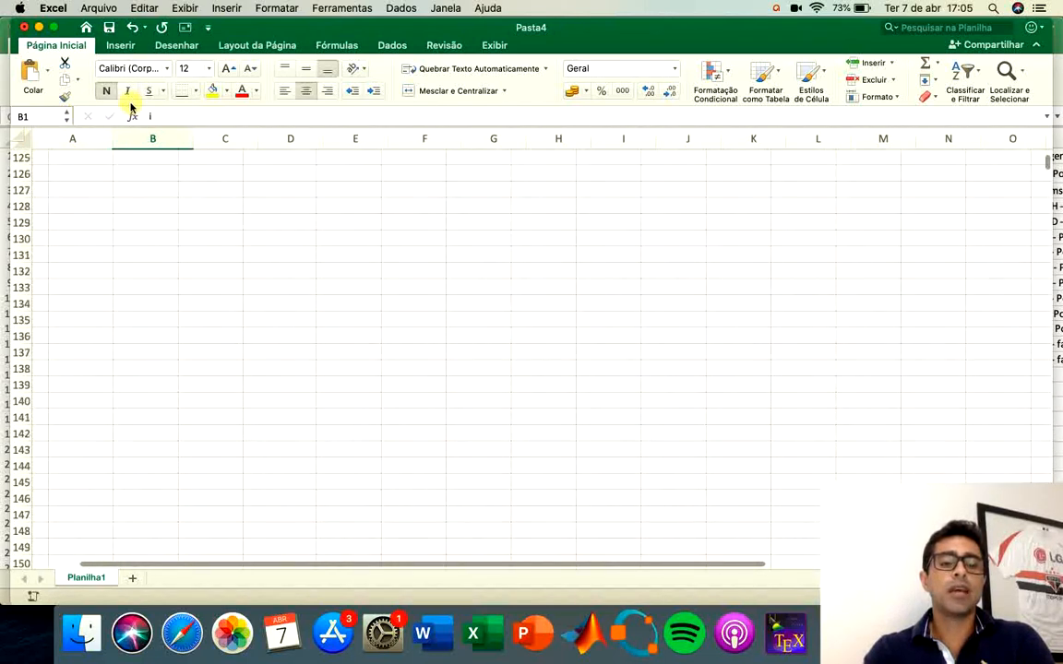
pyautogui.scroll(-20, 162, 342)
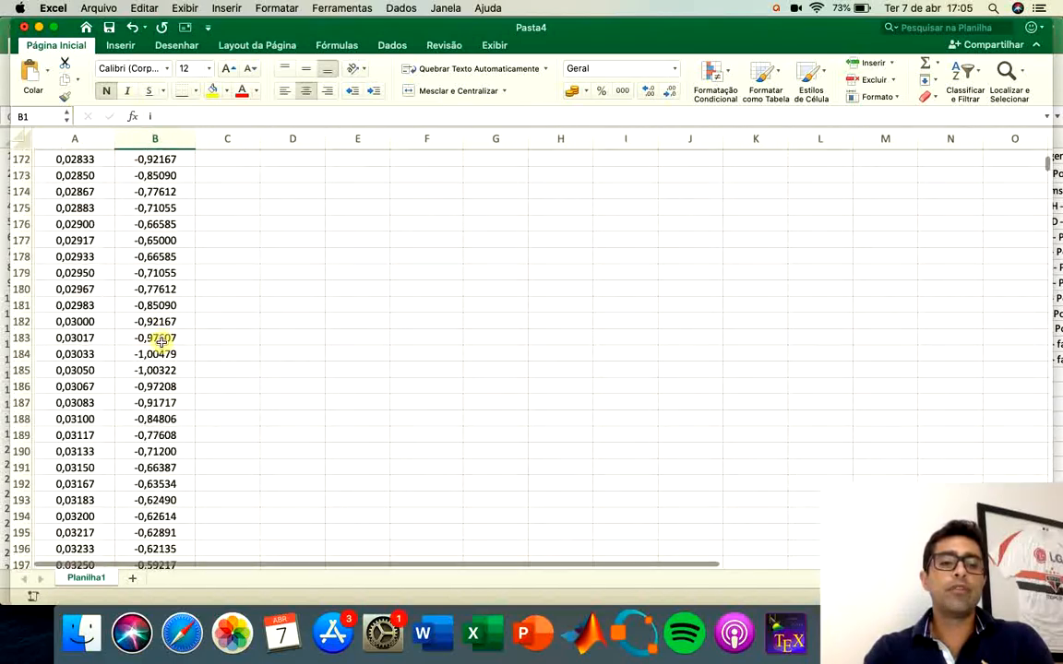
pyautogui.scroll(-20, 161, 342)
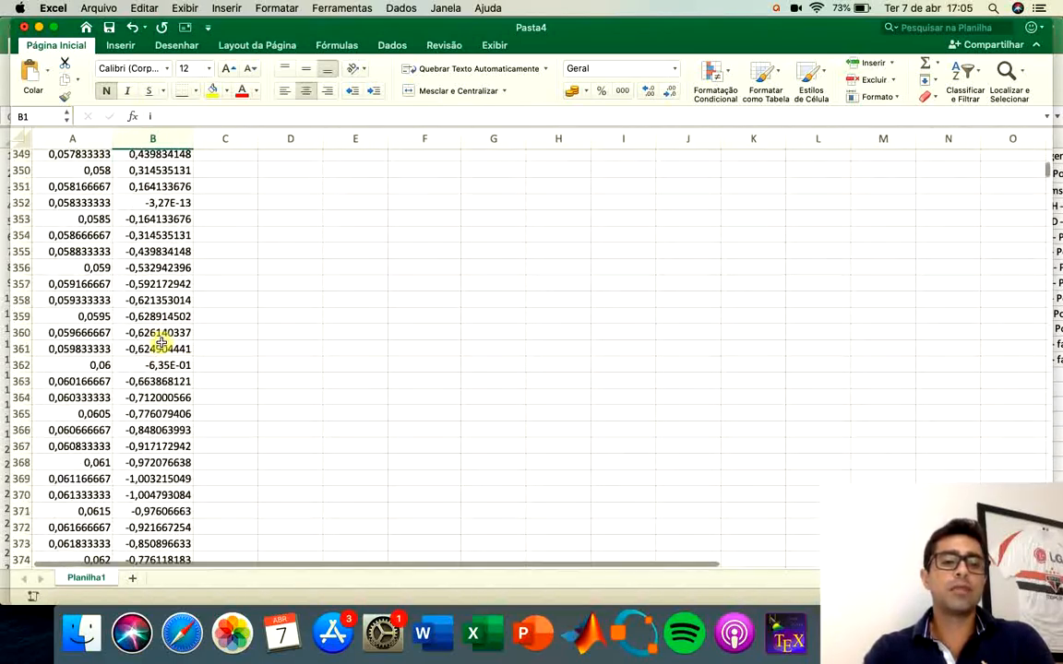
pyautogui.scroll(-20, 161, 342)
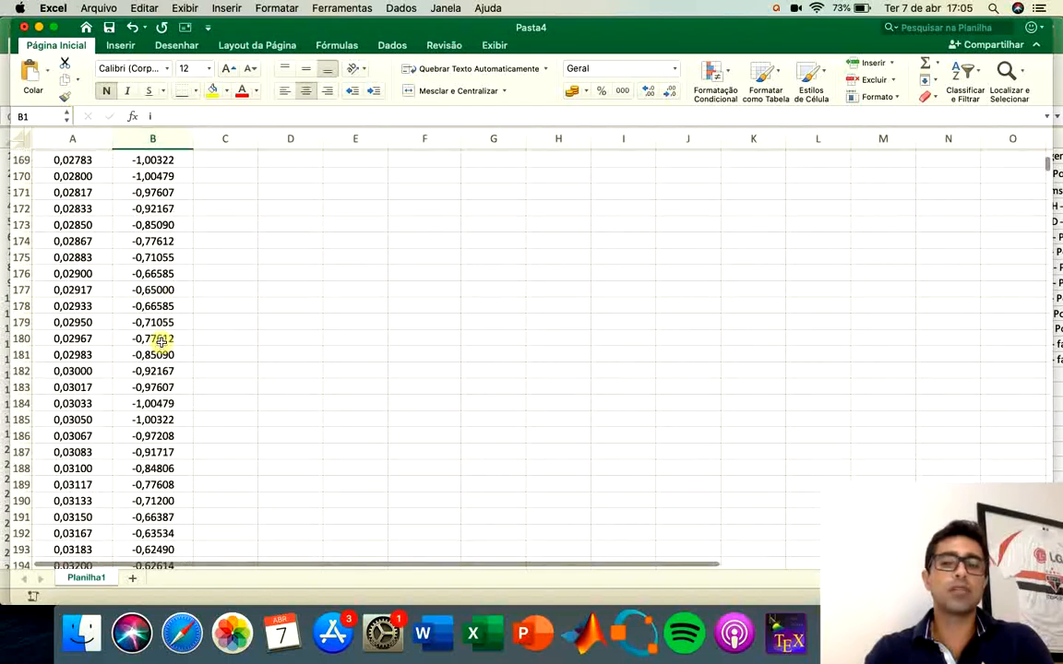
pyautogui.scroll(20, 162, 343)
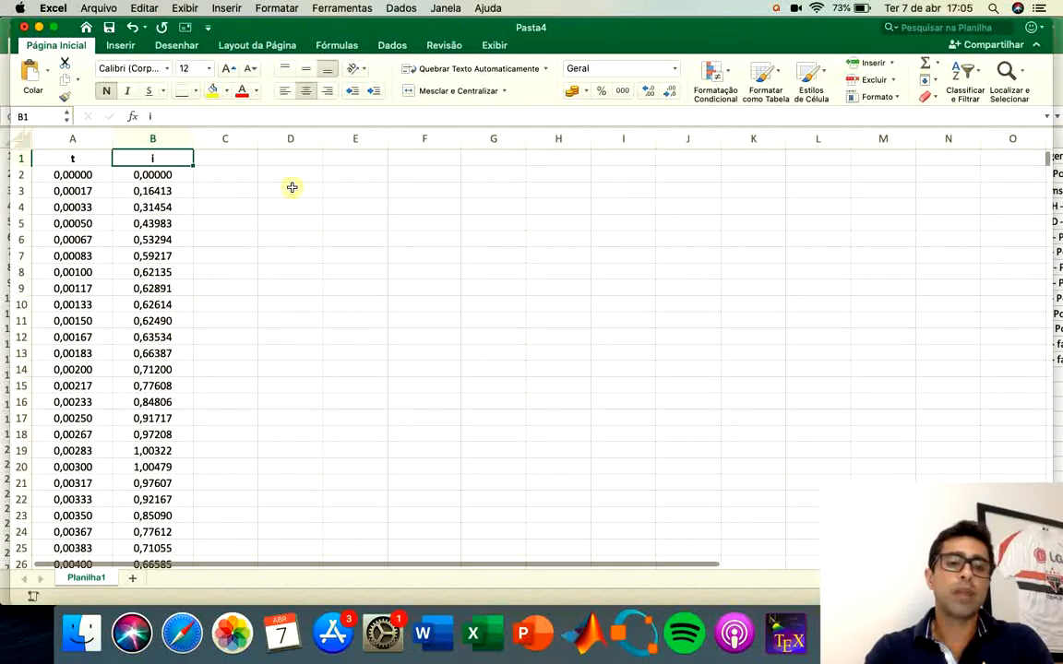
pyautogui.click(309, 186)
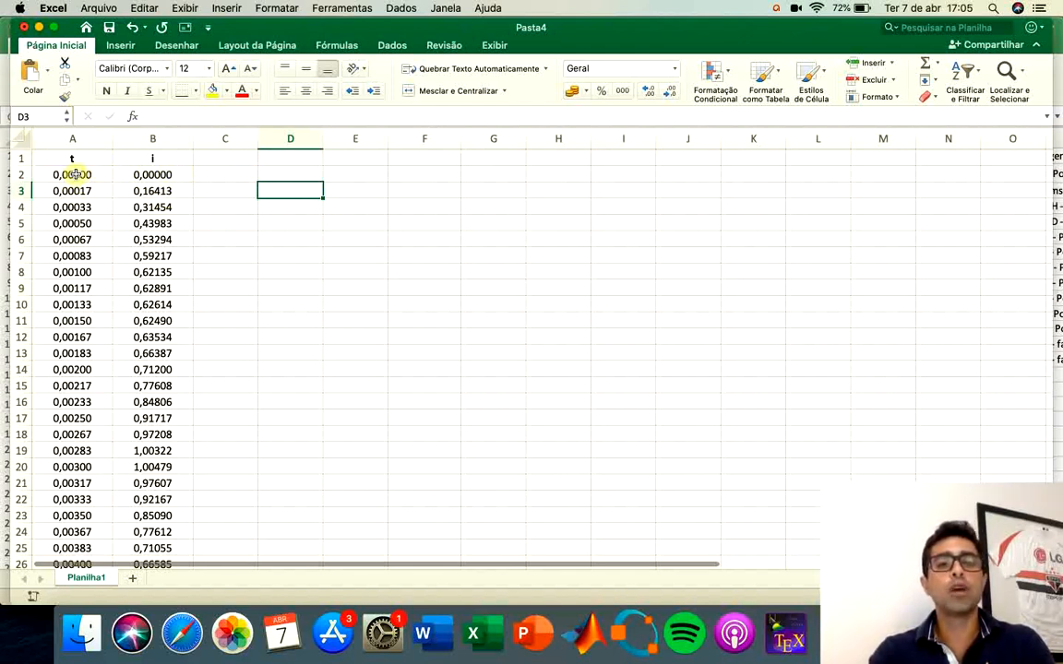
pyautogui.moveTo(58, 176); pyautogui.dragTo(130, 275)
pyautogui.click(301, 172)
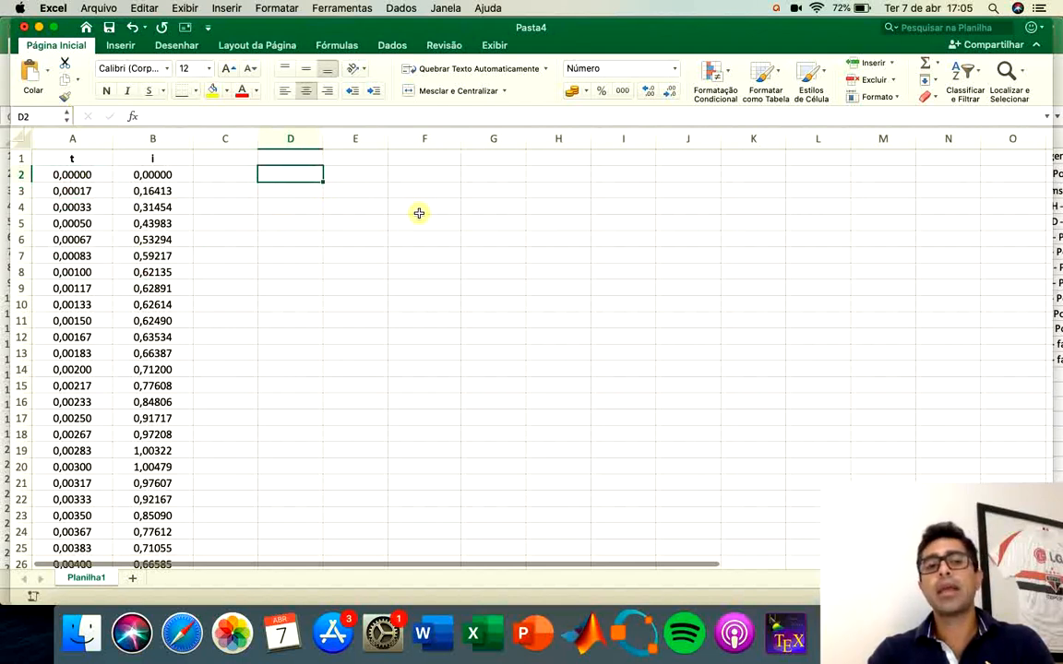
pyautogui.write('=2')
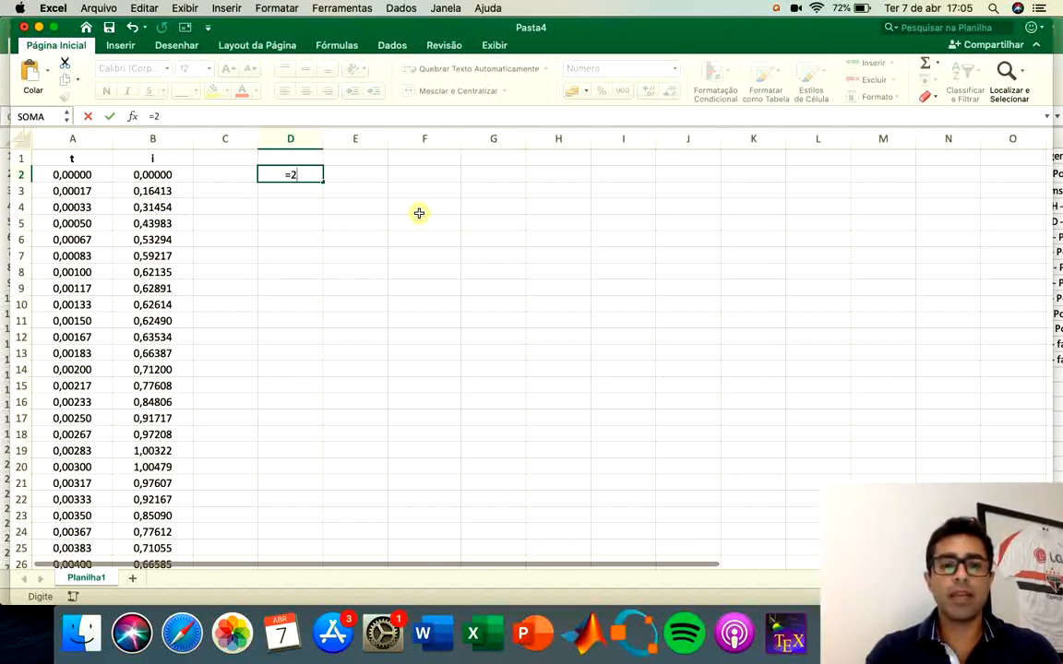
pyautogui.press('Escape')
# - Enter the label n in cell D1 and its value 5 in cell E1
pyautogui.press('Up')
pyautogui.write('n')
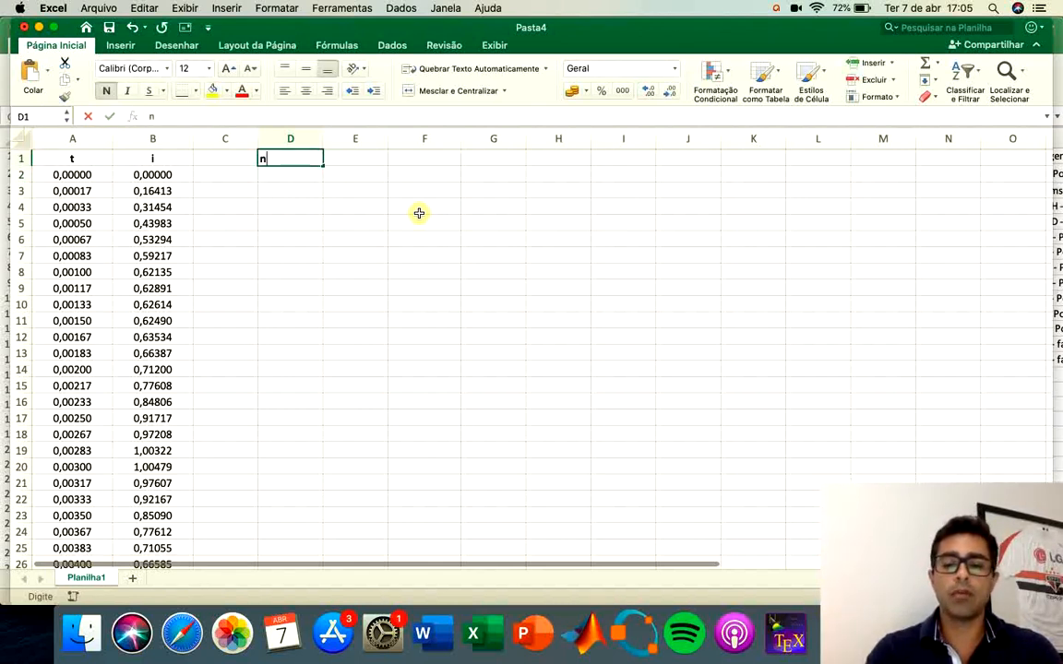
pyautogui.press('Tab')
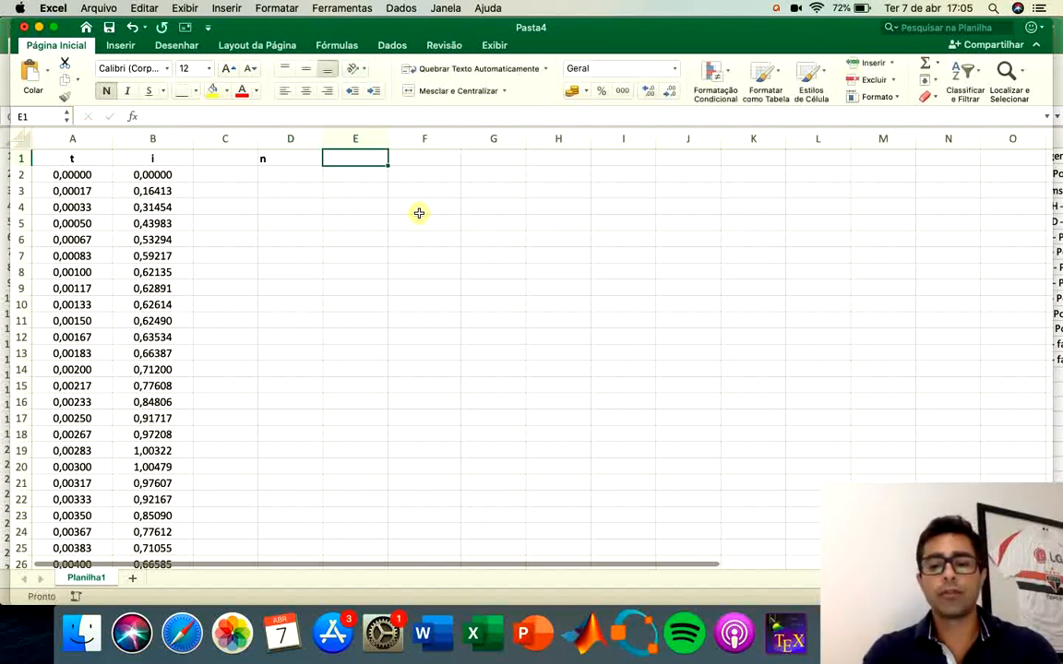
pyautogui.write('5')
pyautogui.press('Return')
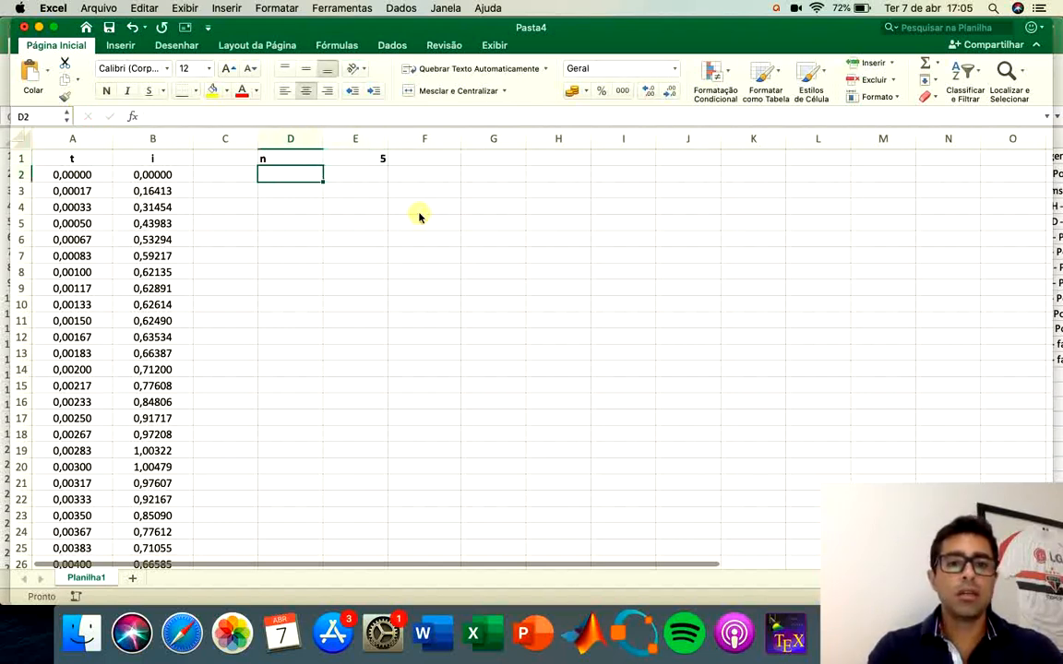
pyautogui.press('Right')
pyautogui.press('Left')
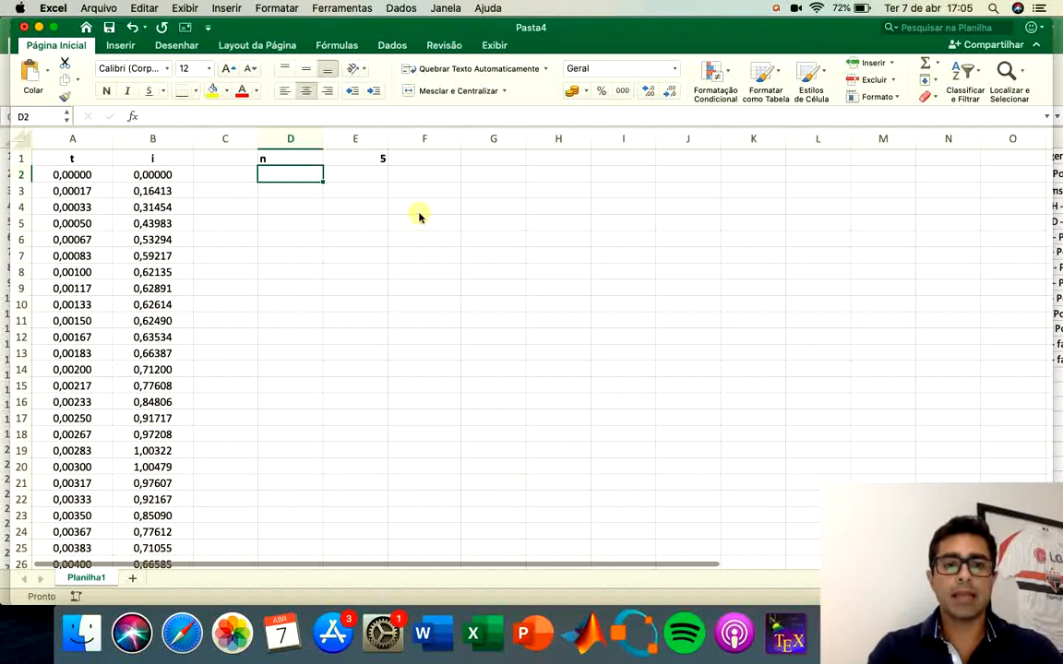
# - Enter the label pontos in cell D2 and the formula =2^E1 in cell E2
pyautogui.write('ponto')
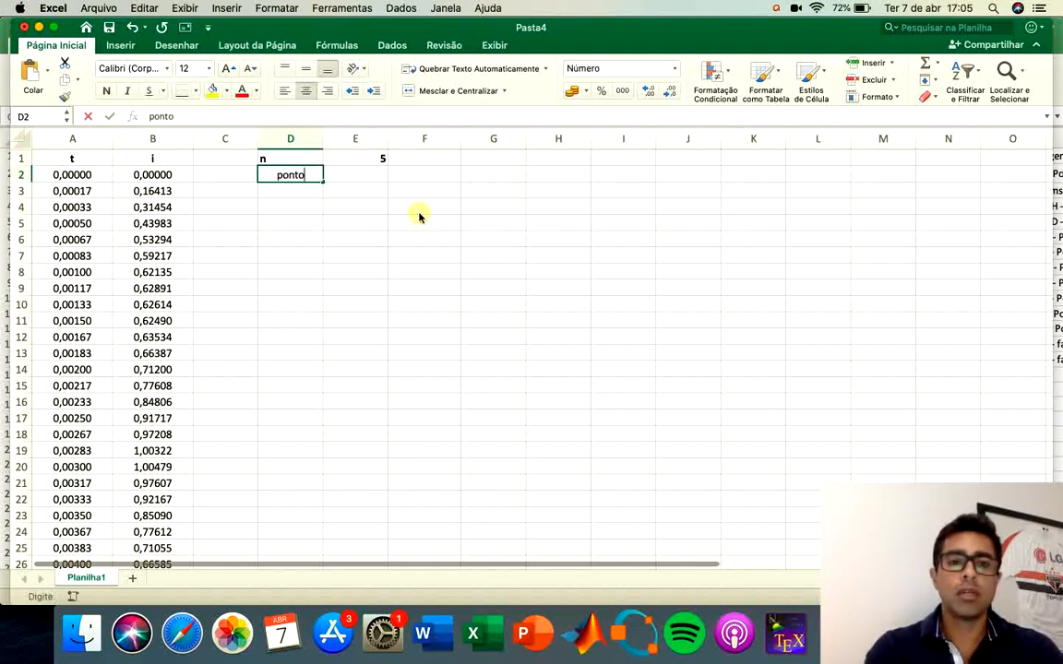
pyautogui.write('s')
pyautogui.press('Tab')
pyautogui.write('2')
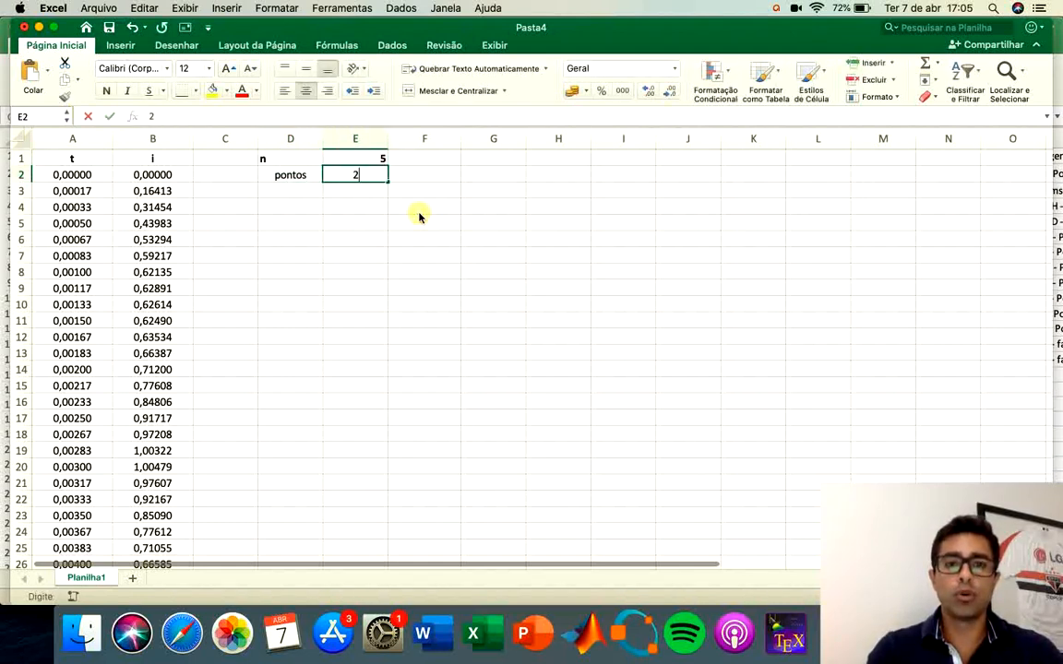
pyautogui.write('^')
pyautogui.press('Up')
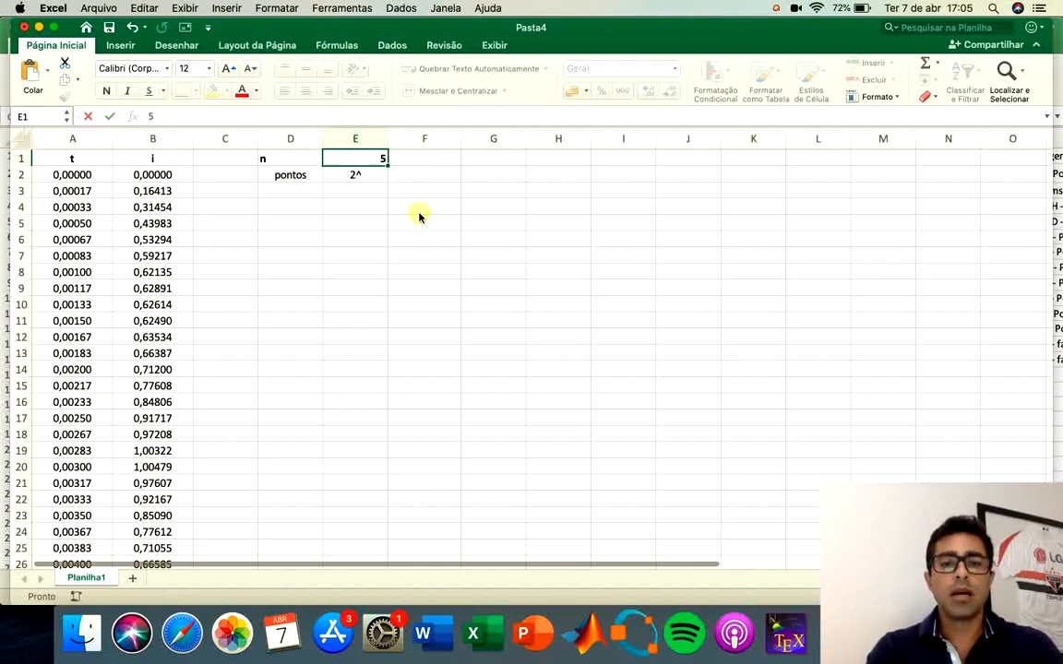
pyautogui.press('Down')
pyautogui.write('=2')
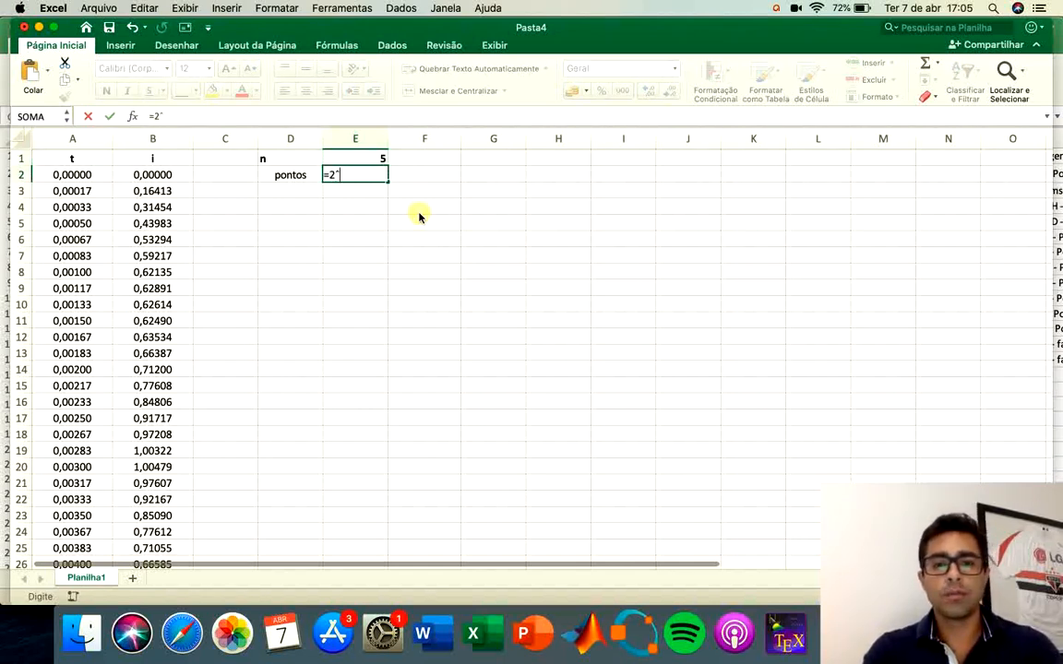
pyautogui.write('^')
pyautogui.press('Up')
pyautogui.press('Return')
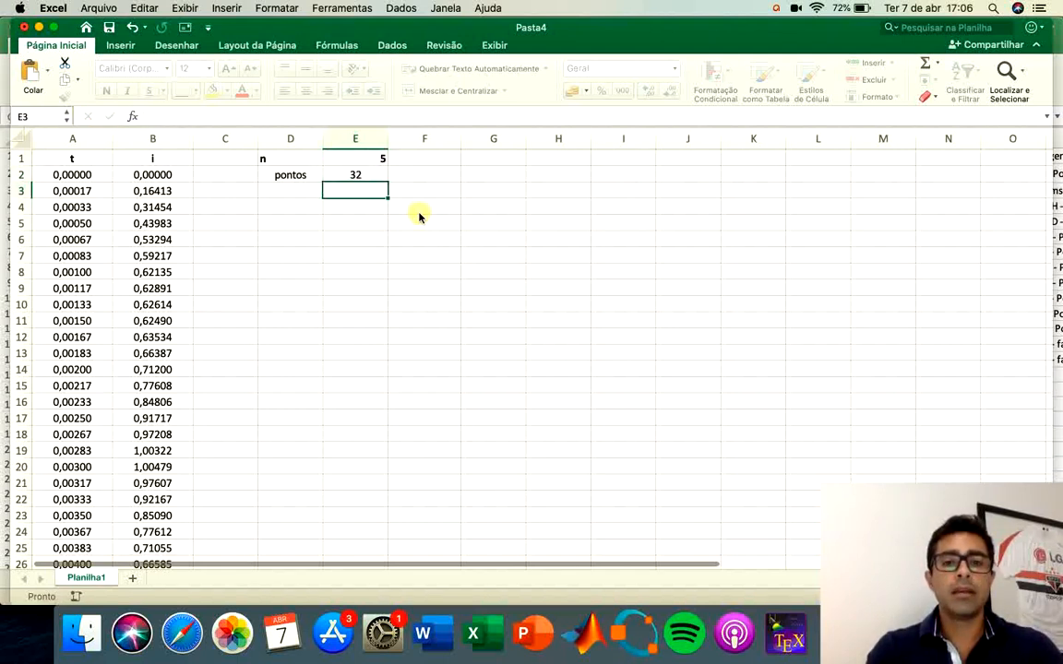
pyautogui.press('Up')
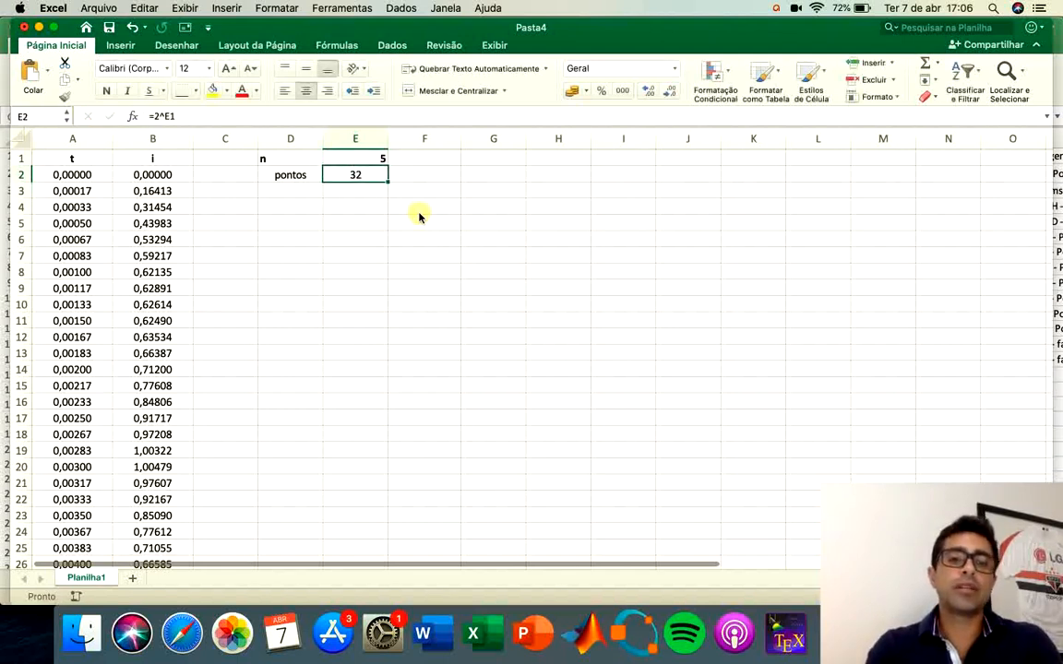
# - Try n values of 6, 7, 8 and 10 in cell E1 to recalculate the number of points
pyautogui.click(363, 156)
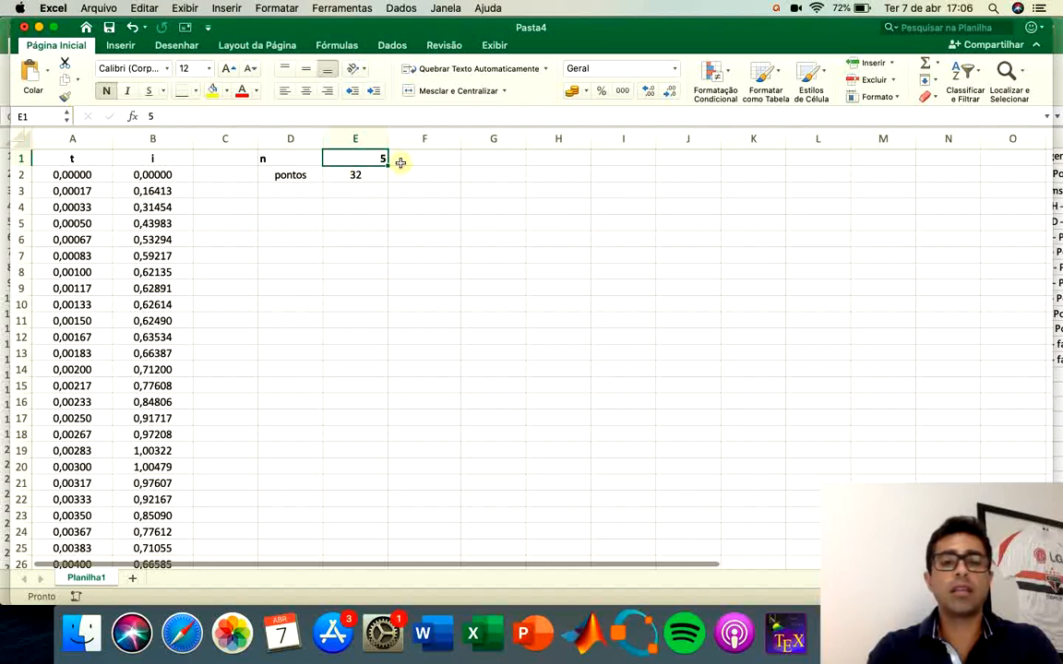
pyautogui.write('6')
pyautogui.press('Return')
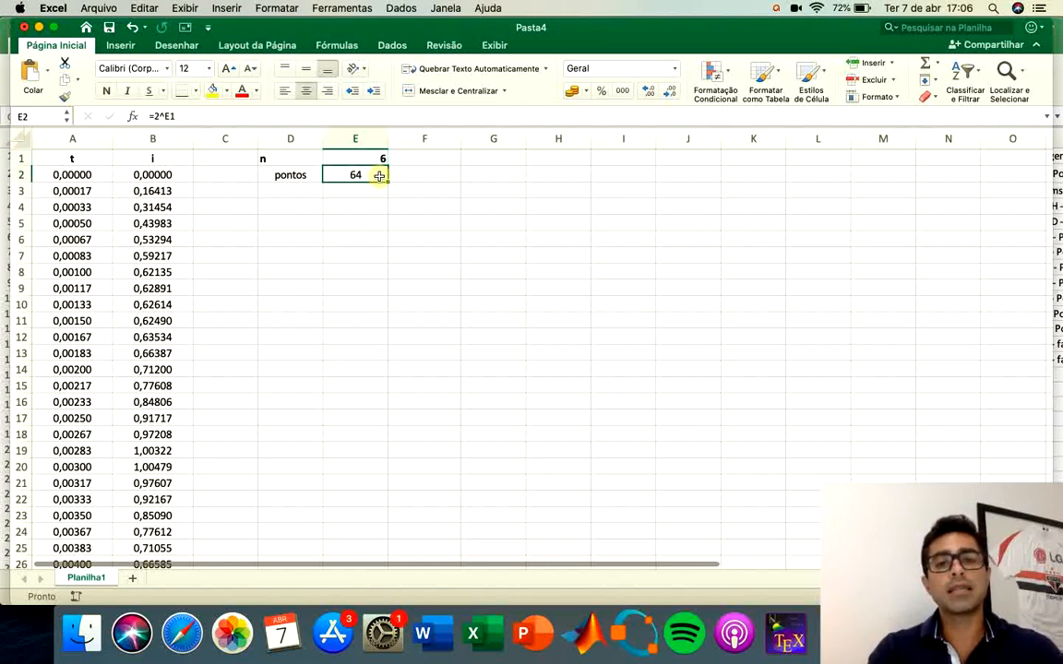
pyautogui.press('Up')
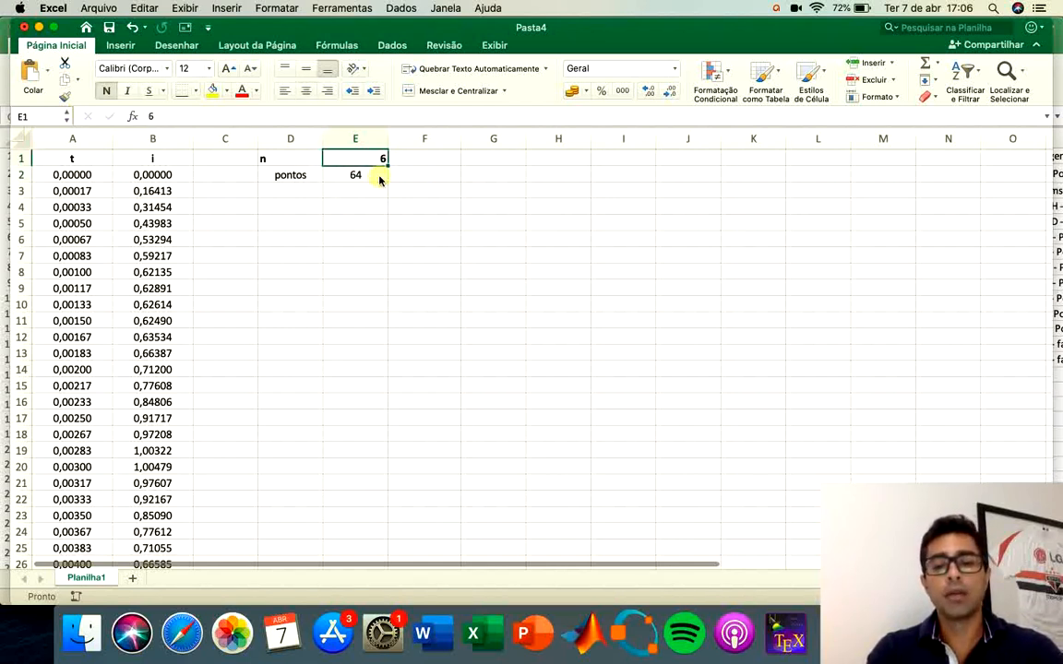
pyautogui.write('7')
pyautogui.press('Return')
pyautogui.press('Up')
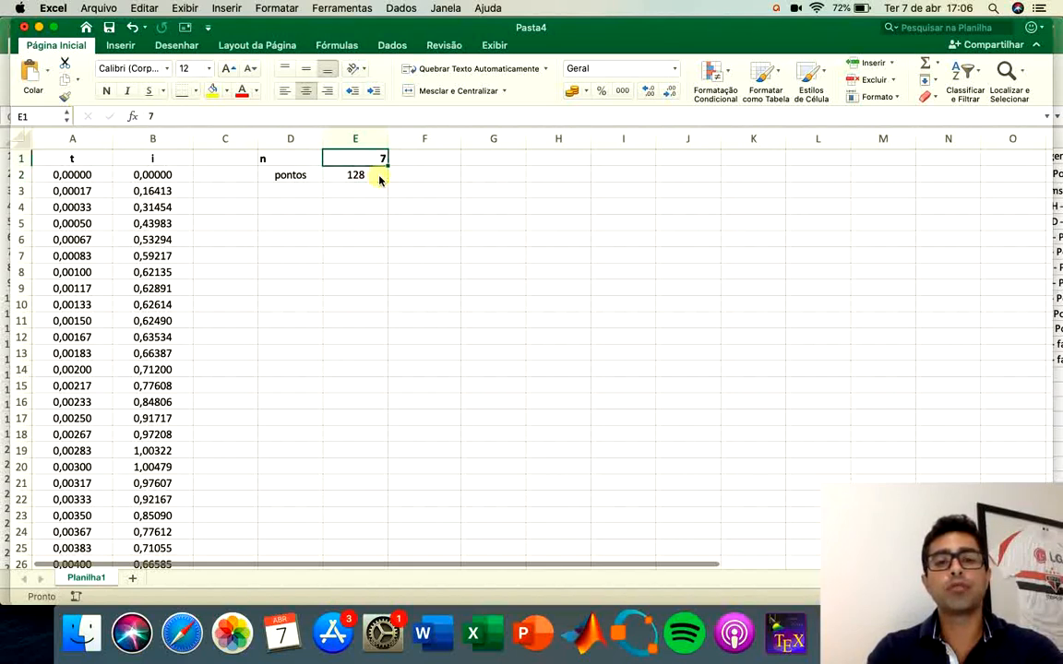
pyautogui.write('8')
pyautogui.press('Return')
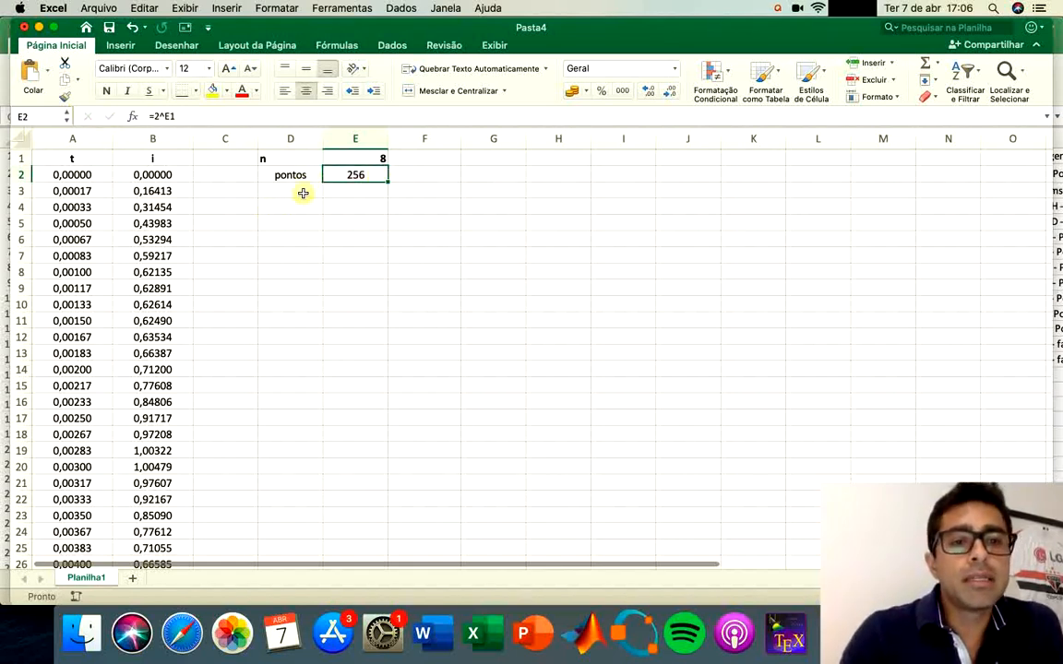
pyautogui.click(380, 160)
pyautogui.write('10')
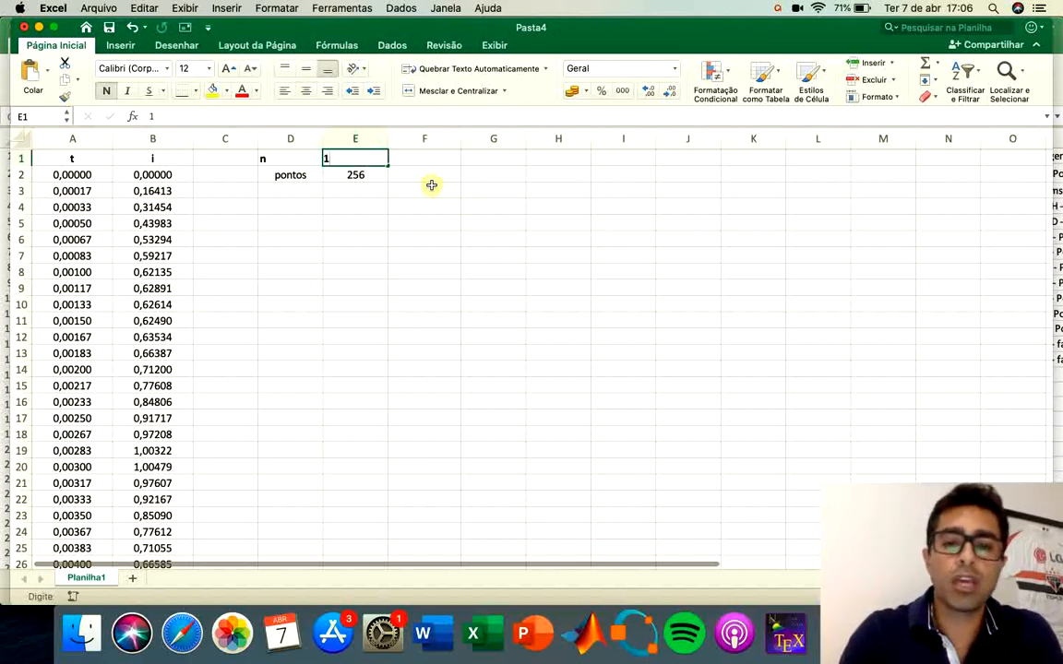
pyautogui.press('Return')
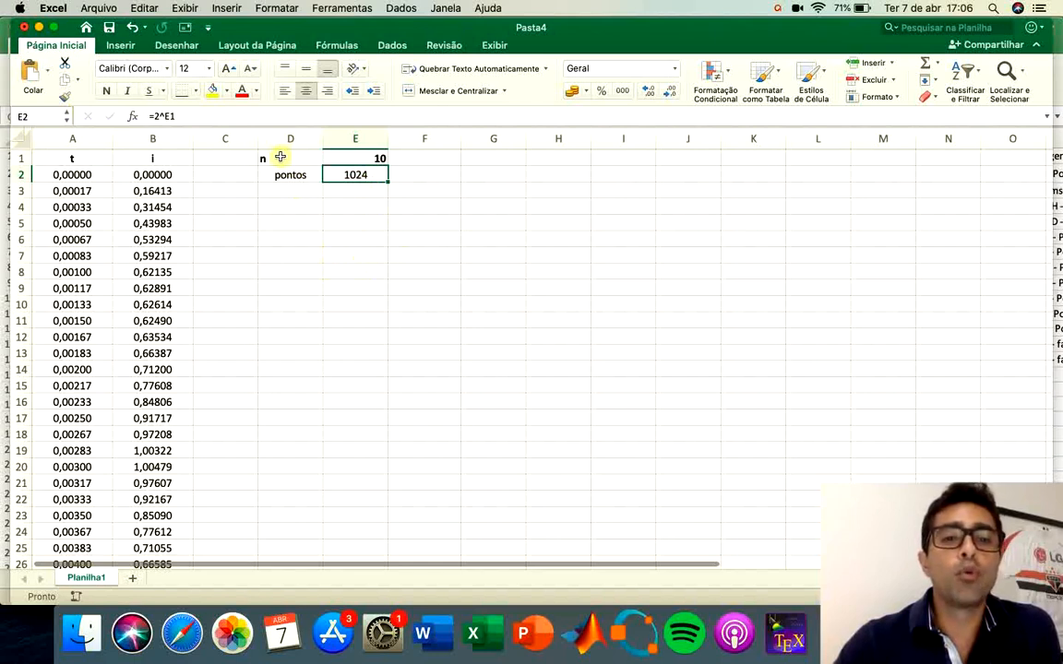
# - Clear the n and pontos labels and their values from cells D1:E2
pyautogui.moveTo(281, 157); pyautogui.dragTo(331, 165)
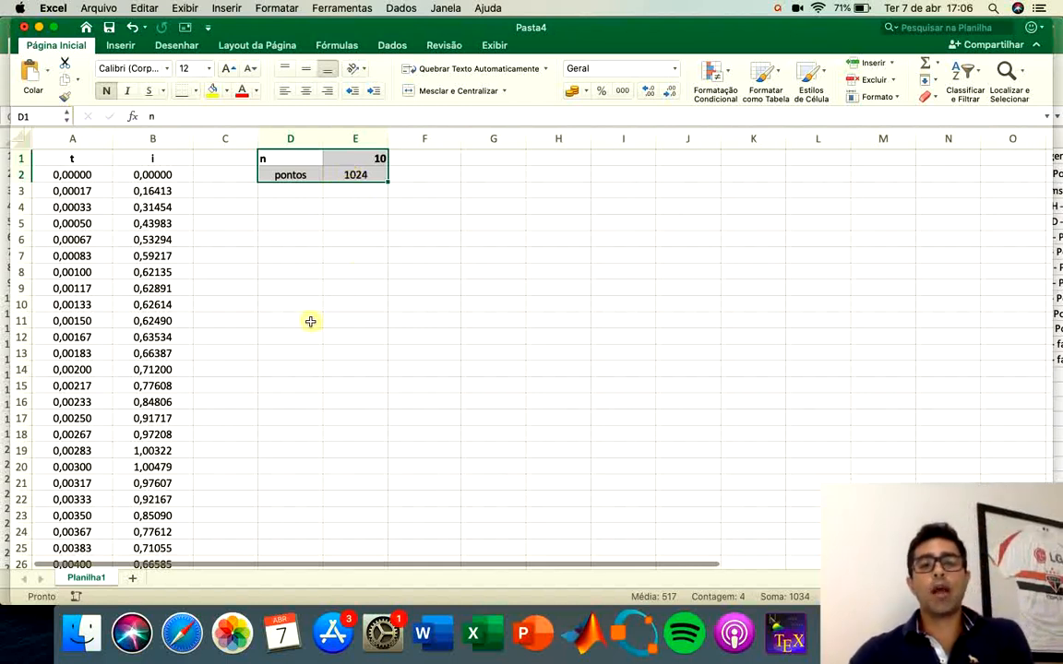
pyautogui.press('Delete')
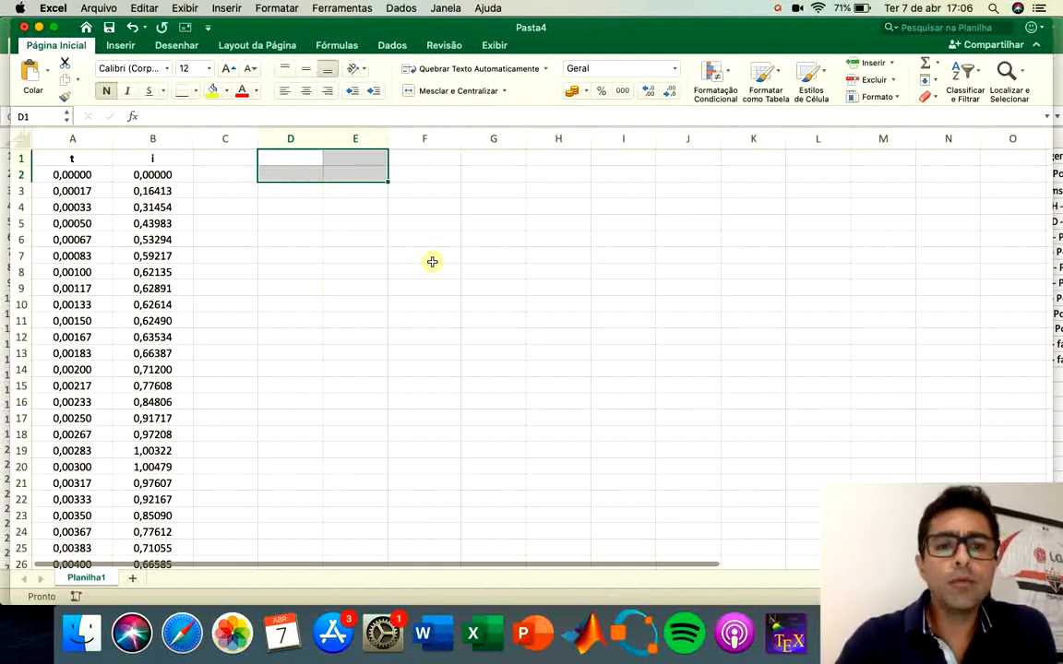
pyautogui.click(509, 201)
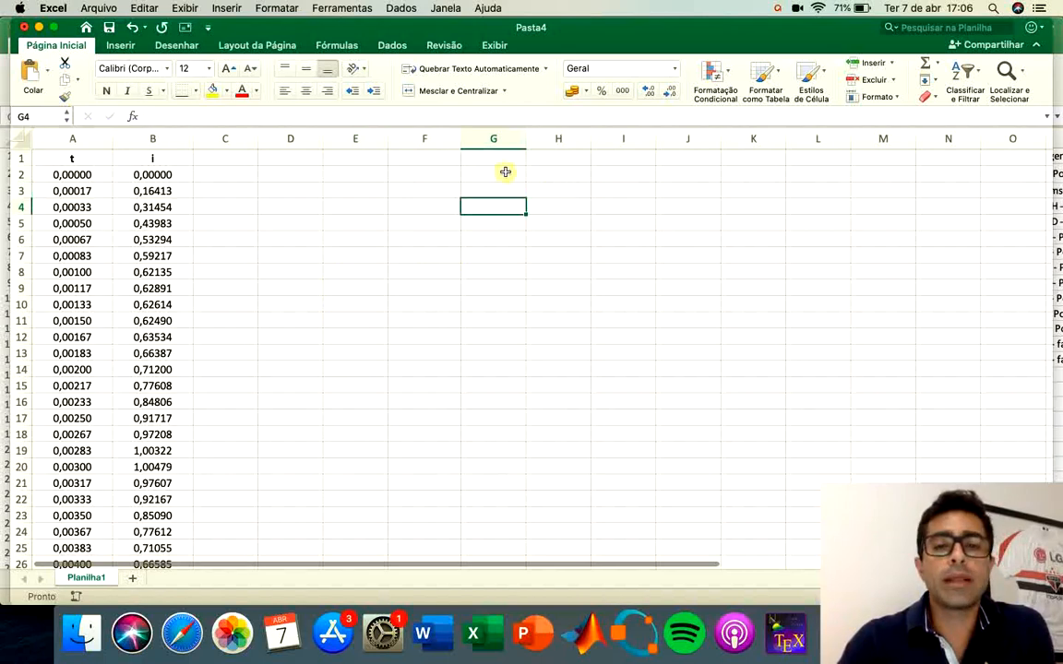
# - Insert two blank rows above the t and i header row
pyautogui.rightClick(20, 158)
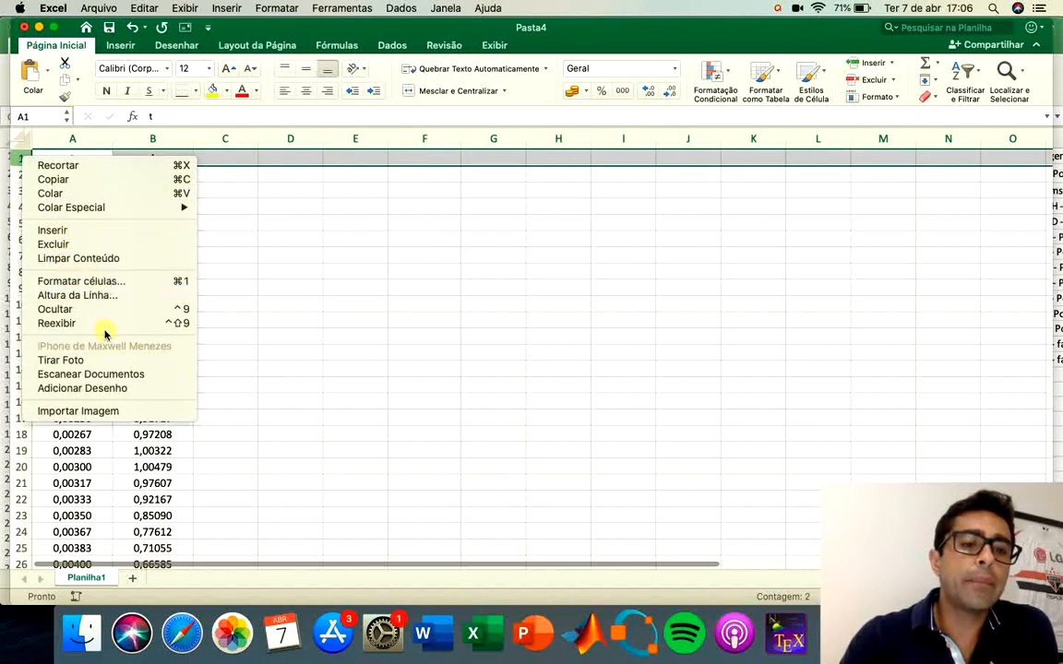
pyautogui.click(139, 228)
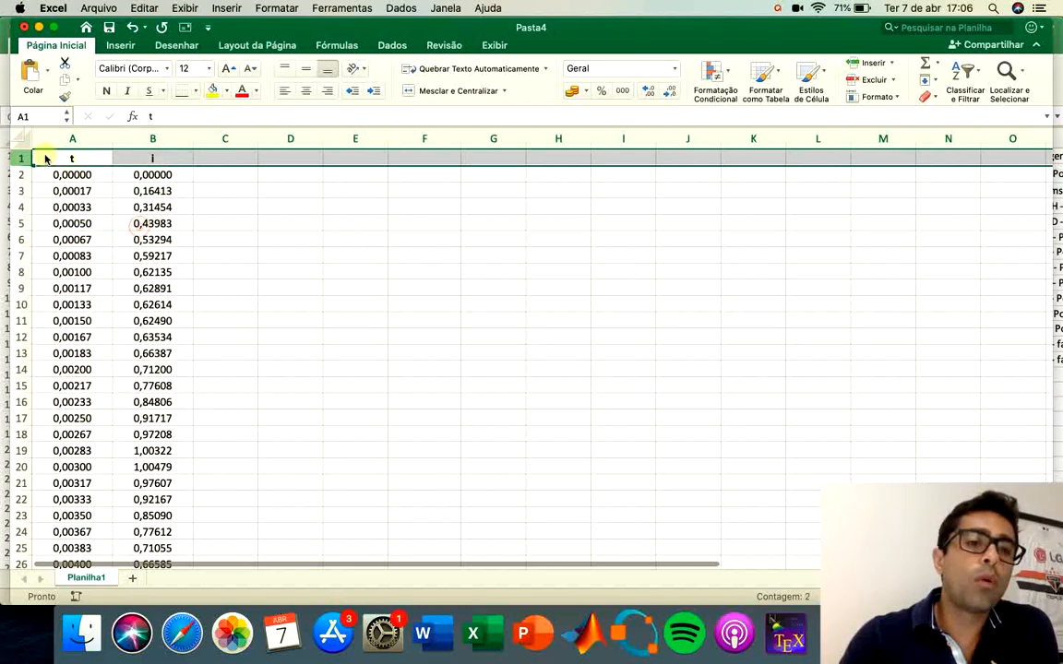
pyautogui.rightClick(24, 157)
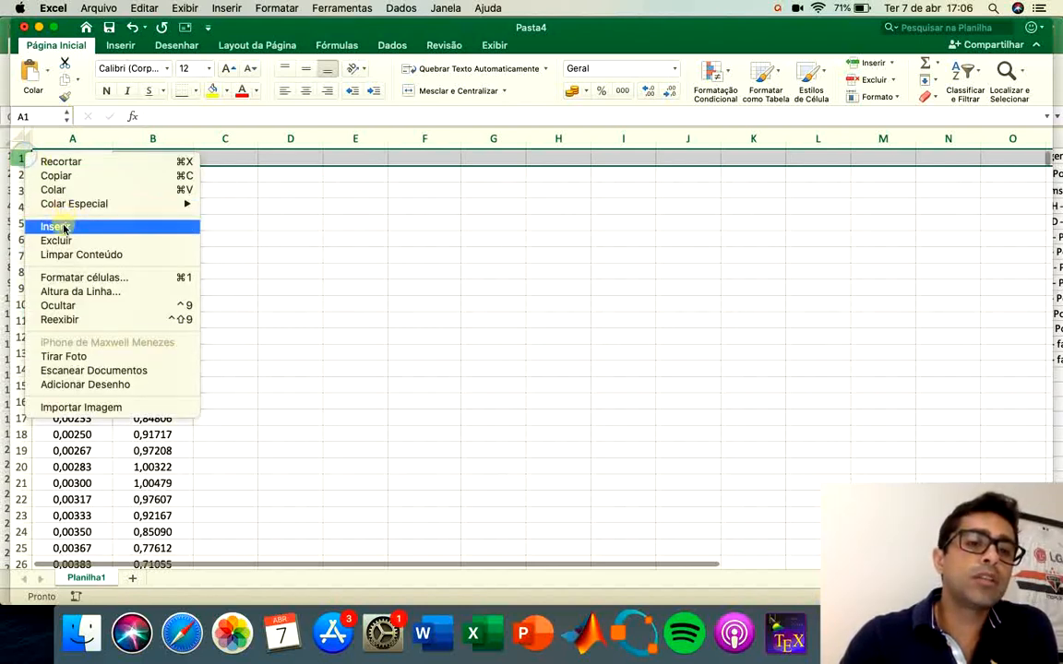
pyautogui.click(63, 228)
pyautogui.click(186, 161)
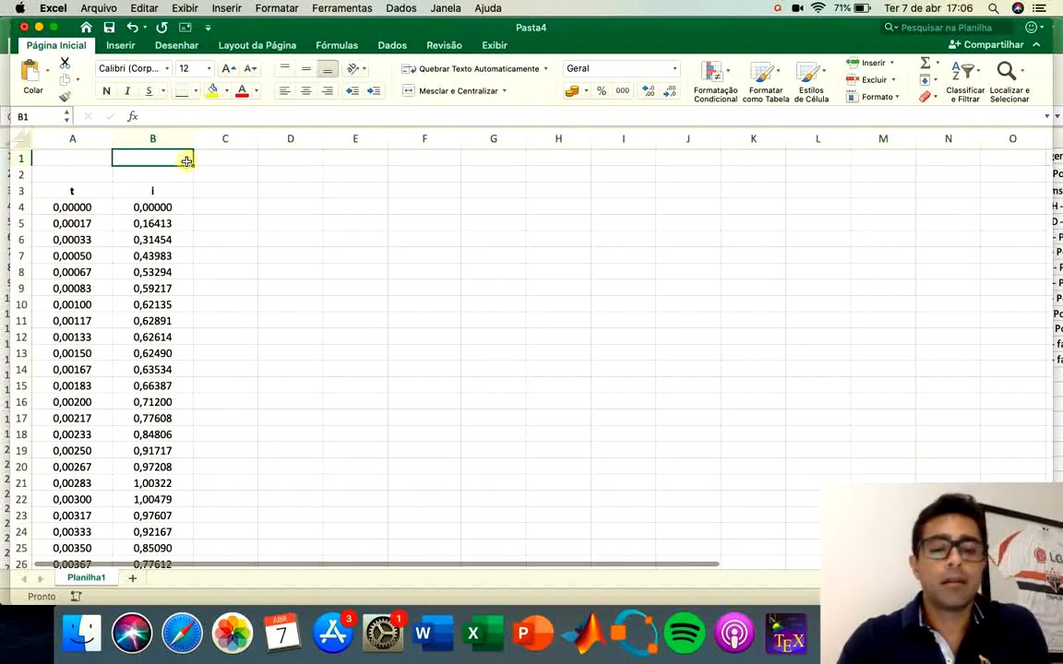
# - Enter FFT in cell B1 and Fast Fourier Transform in cell C1
pyautogui.write('FFT')
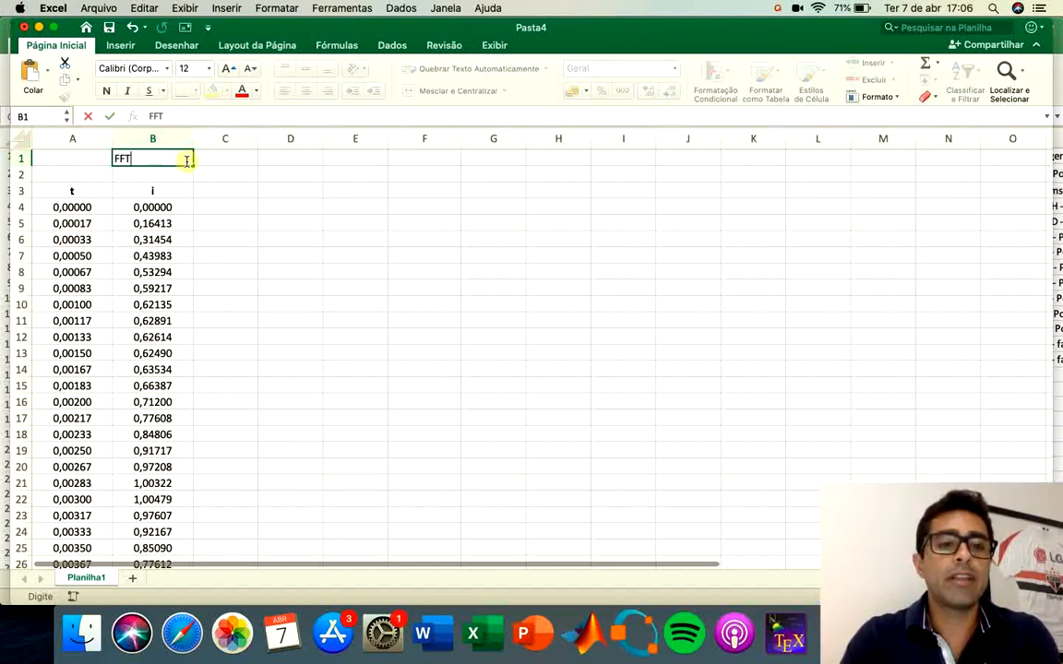
pyautogui.press('Tab')
pyautogui.write('F')
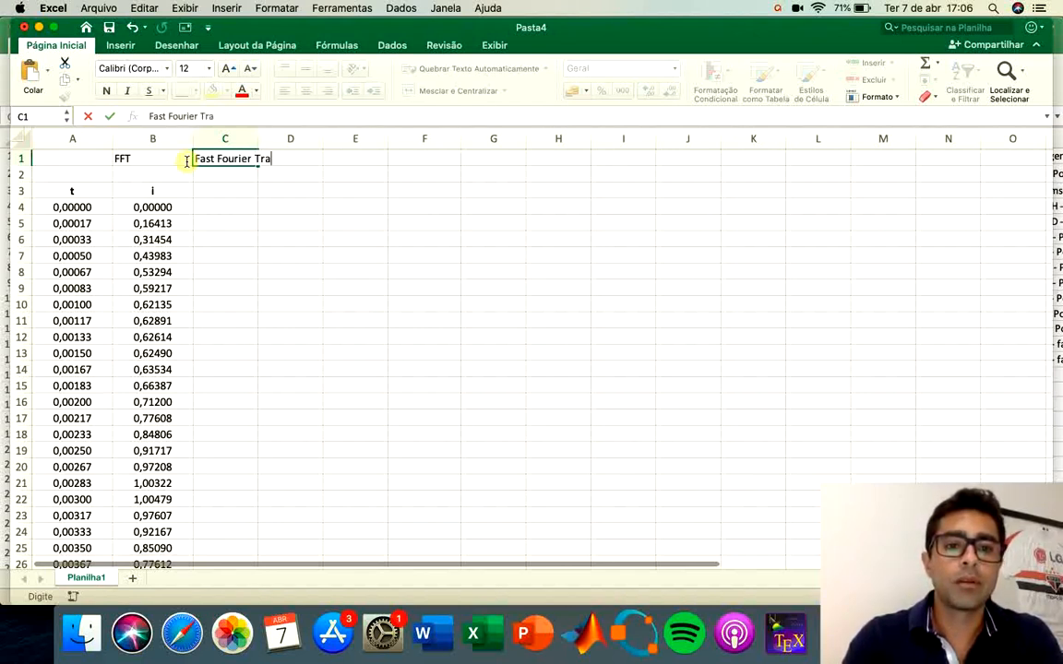
pyautogui.press('Return')
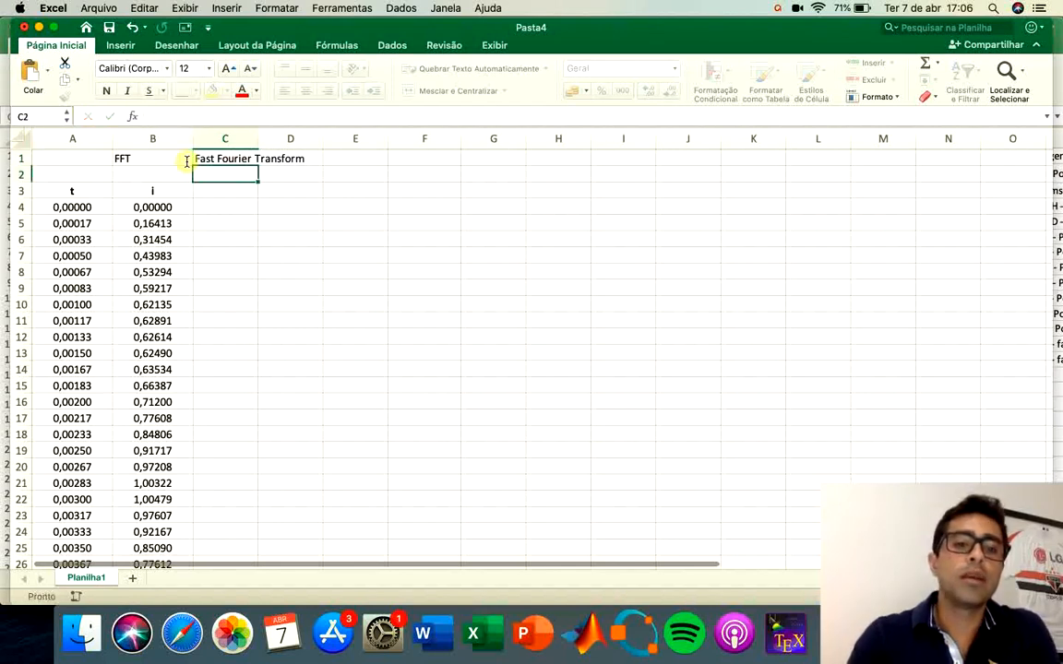
pyautogui.press('Left')
pyautogui.press('Up')
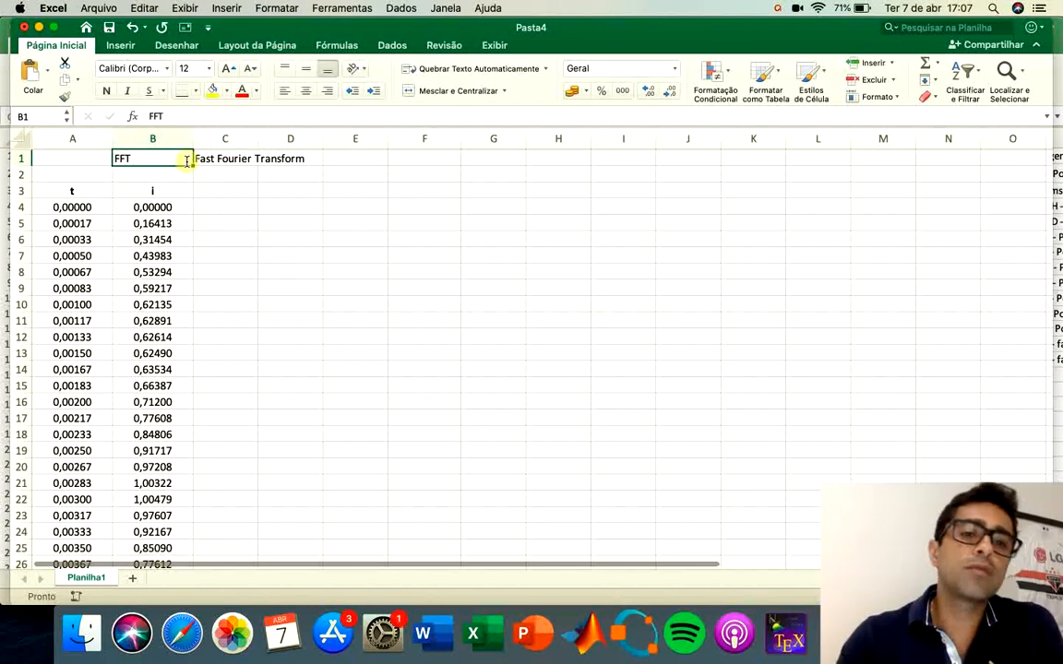
pyautogui.press('Right')
pyautogui.press('Down')
pyautogui.press('Down')
pyautogui.press('Down')
pyautogui.press('Down')
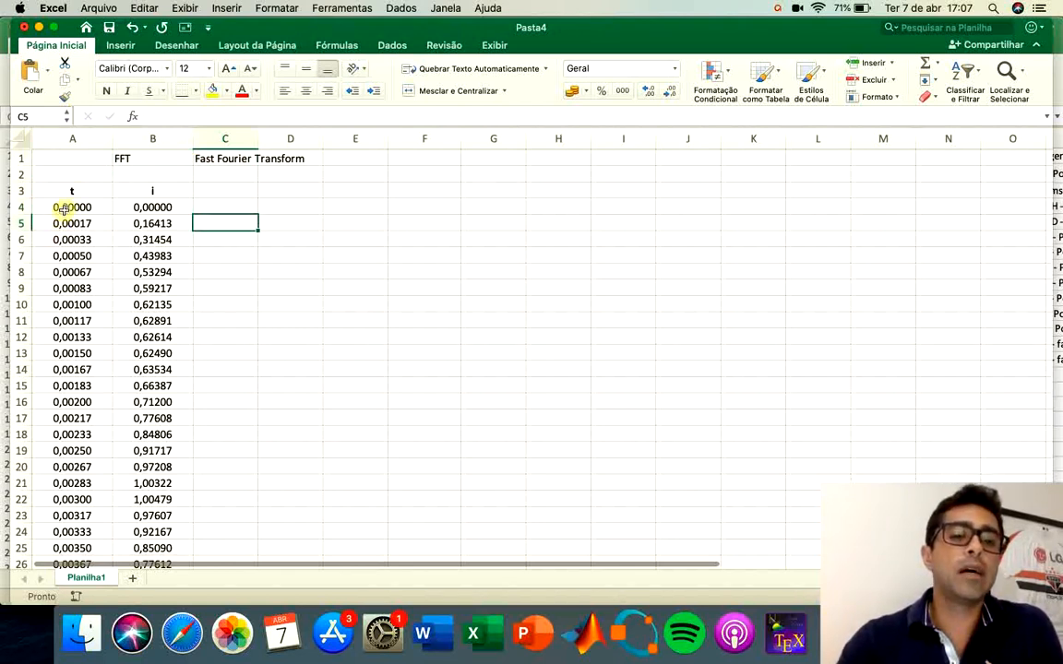
pyautogui.moveTo(60, 208); pyautogui.dragTo(133, 403)
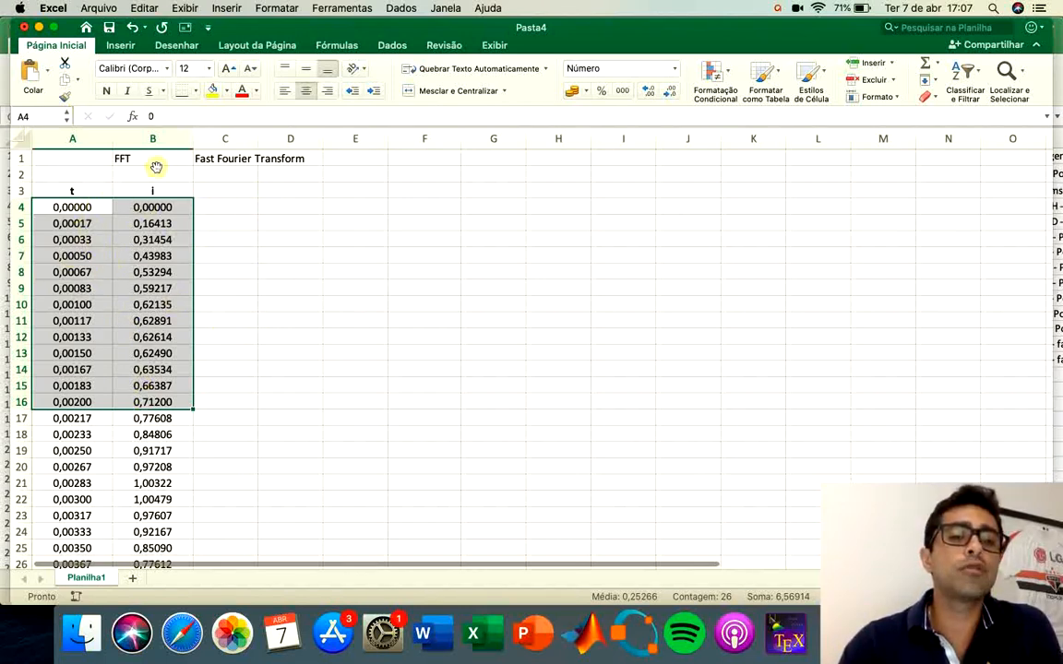
# - Delete rows 1 and 2 containing the FFT note above the t and i headers
pyautogui.click(17, 157)
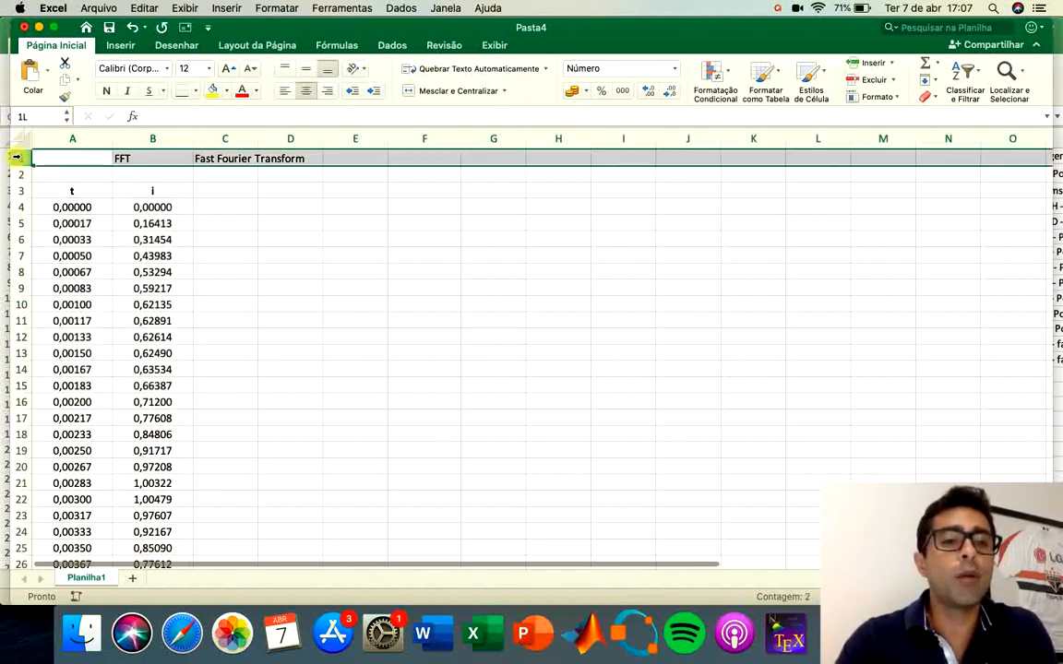
pyautogui.moveTo(16, 161); pyautogui.dragTo(18, 173)
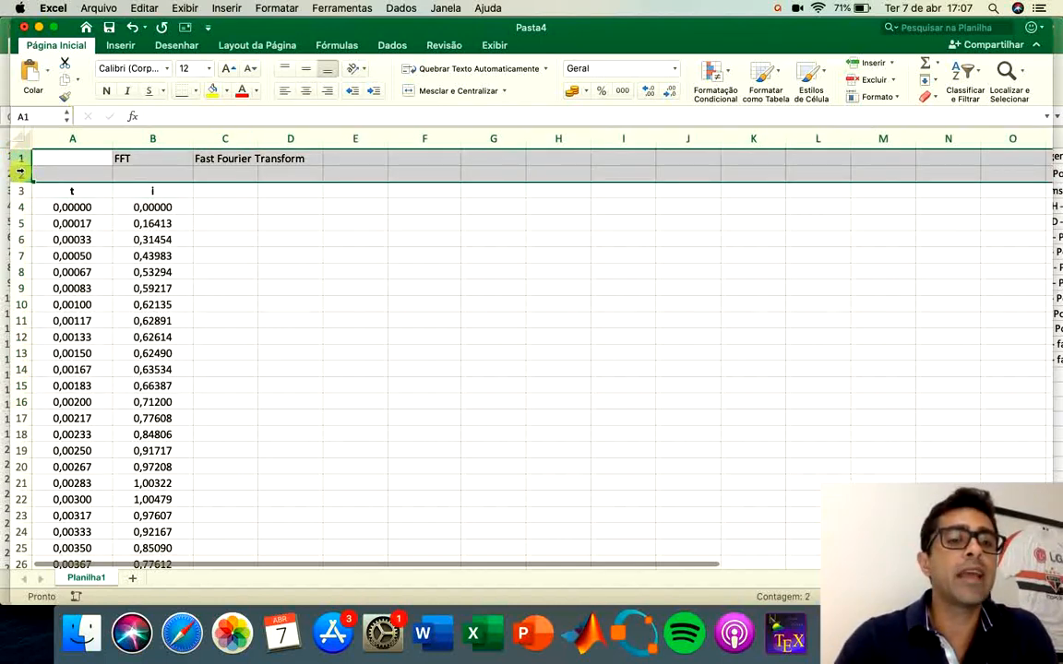
pyautogui.rightClick(19, 171)
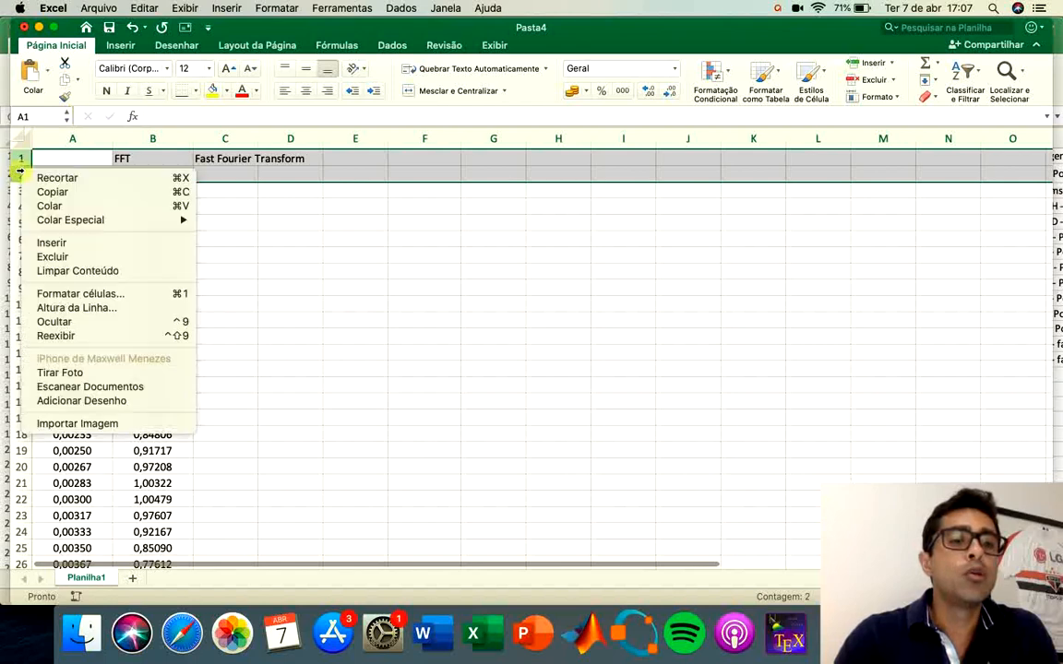
pyautogui.click(72, 260)
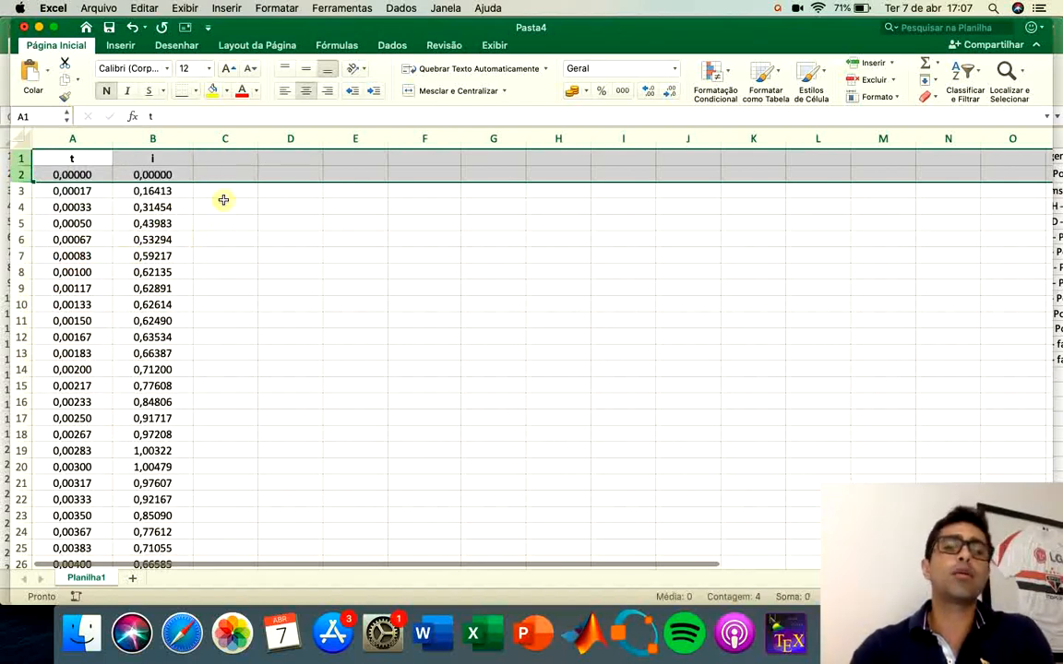
# - Enable the Desenvolvedor tab in the ribbon customization settings and save the change
pyautogui.click(221, 155)
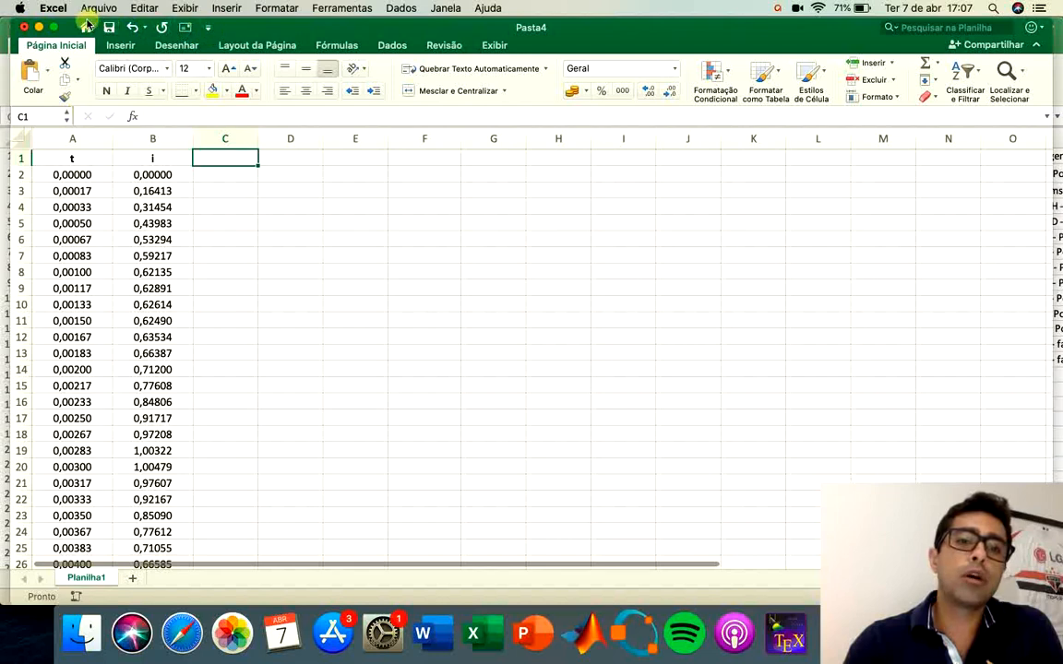
pyautogui.click(209, 29)
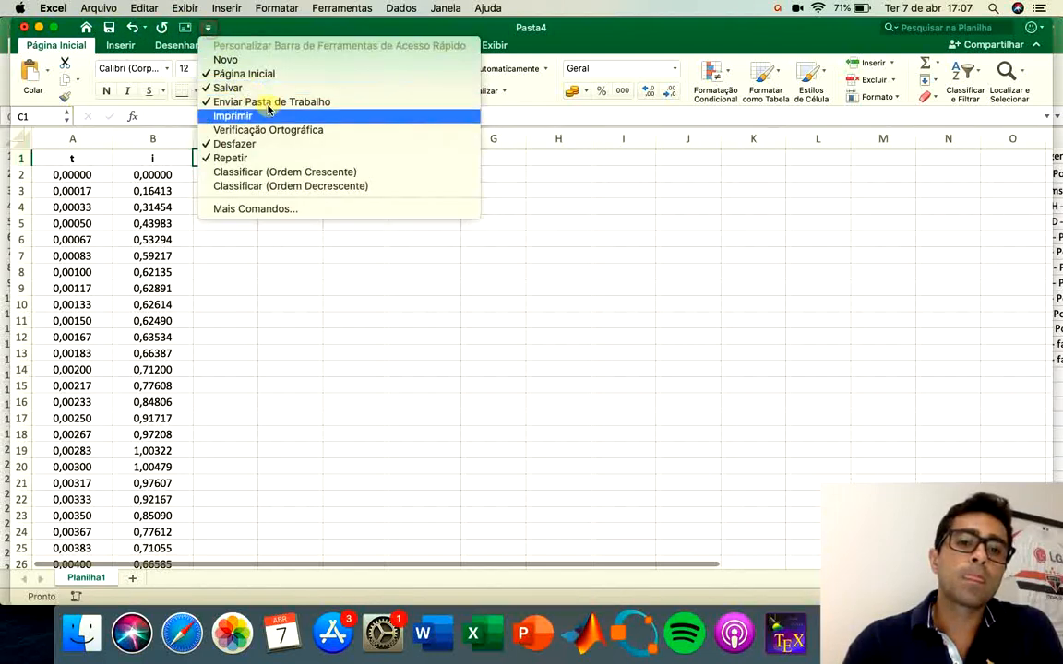
pyautogui.click(257, 209)
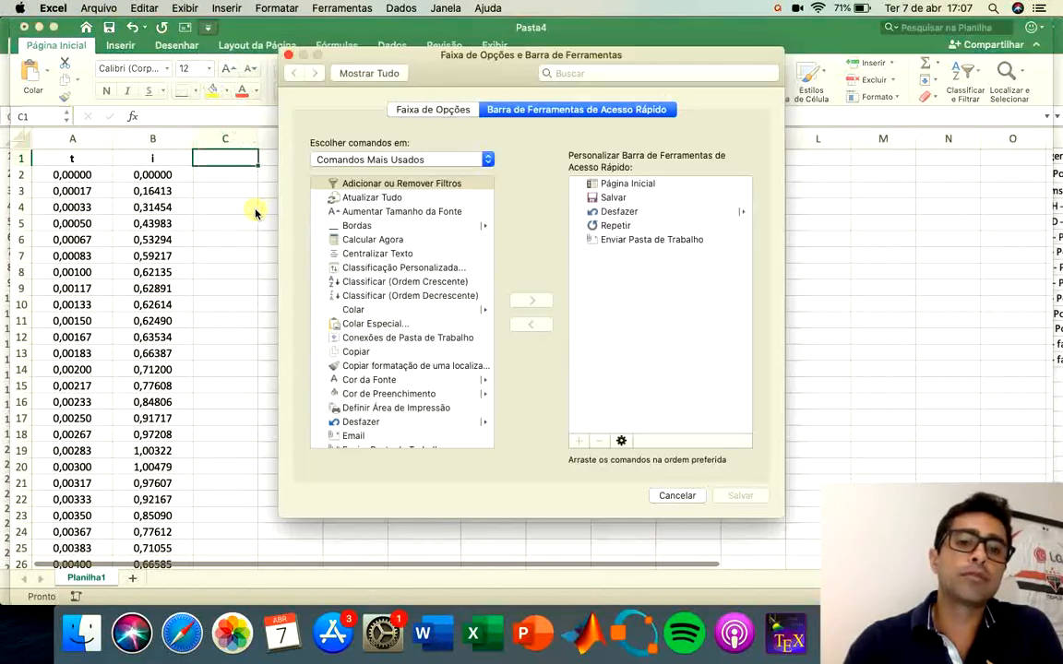
pyautogui.click(427, 111)
pyautogui.scroll(-1, 608, 380)
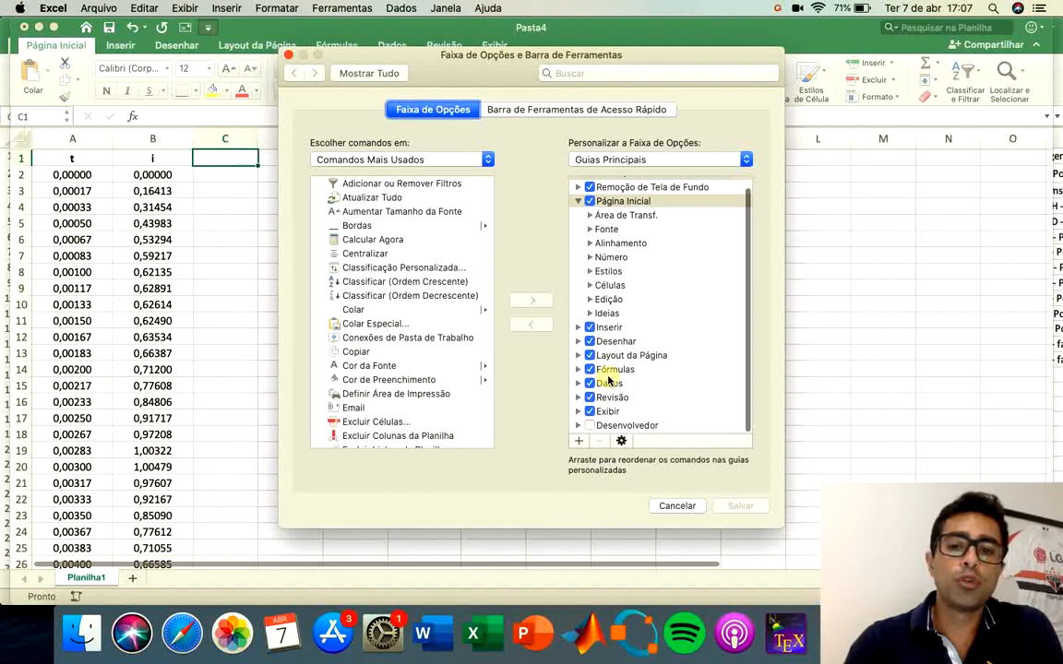
pyautogui.click(591, 427)
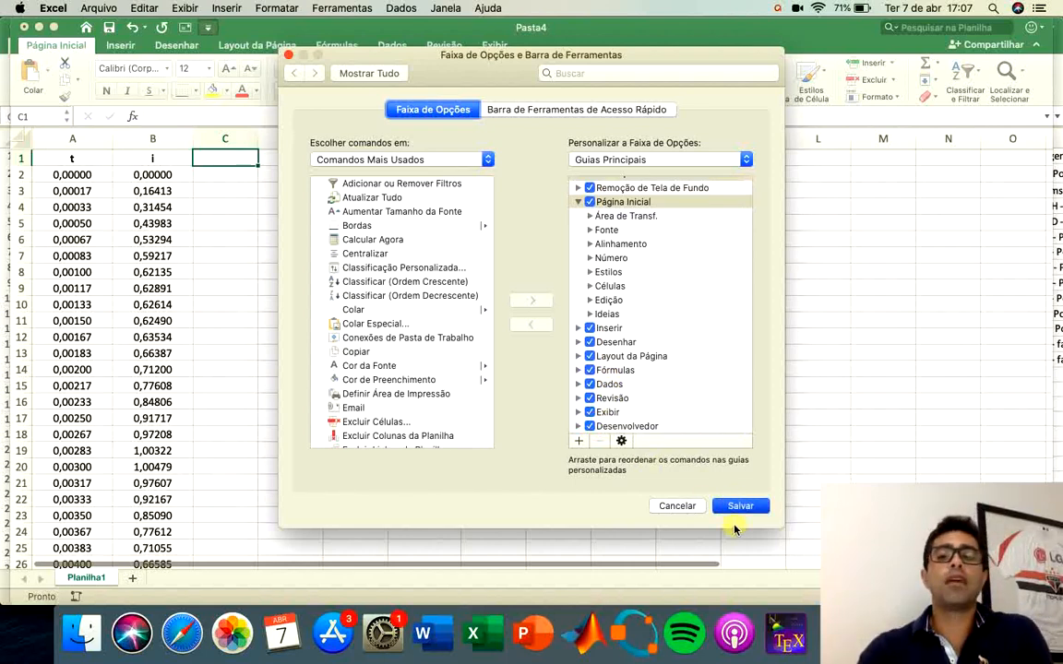
pyautogui.click(735, 506)
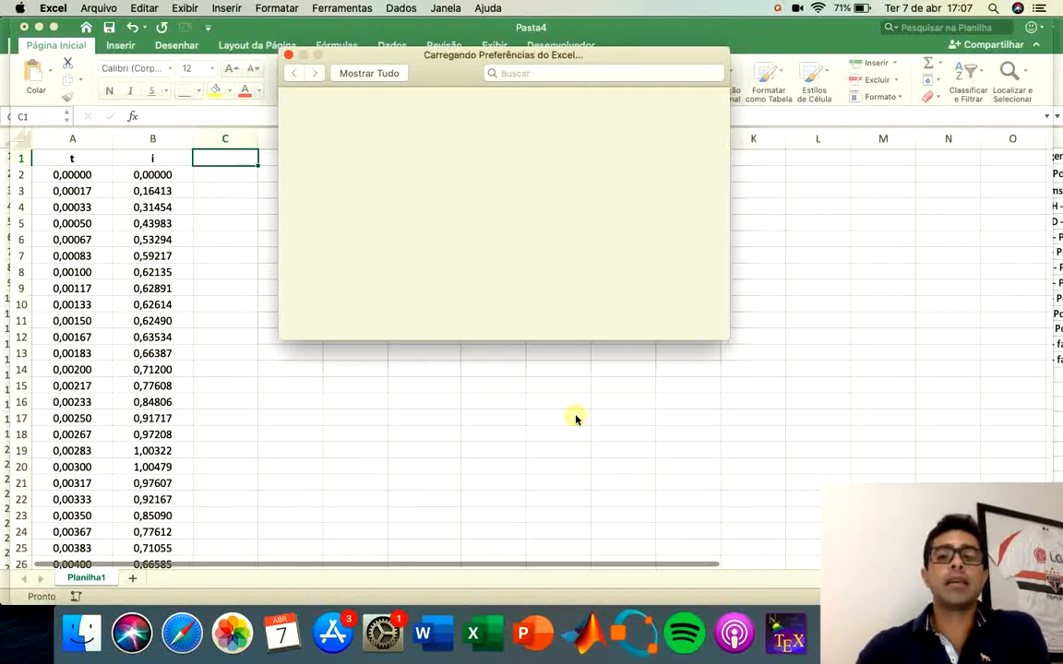
pyautogui.click(289, 57)
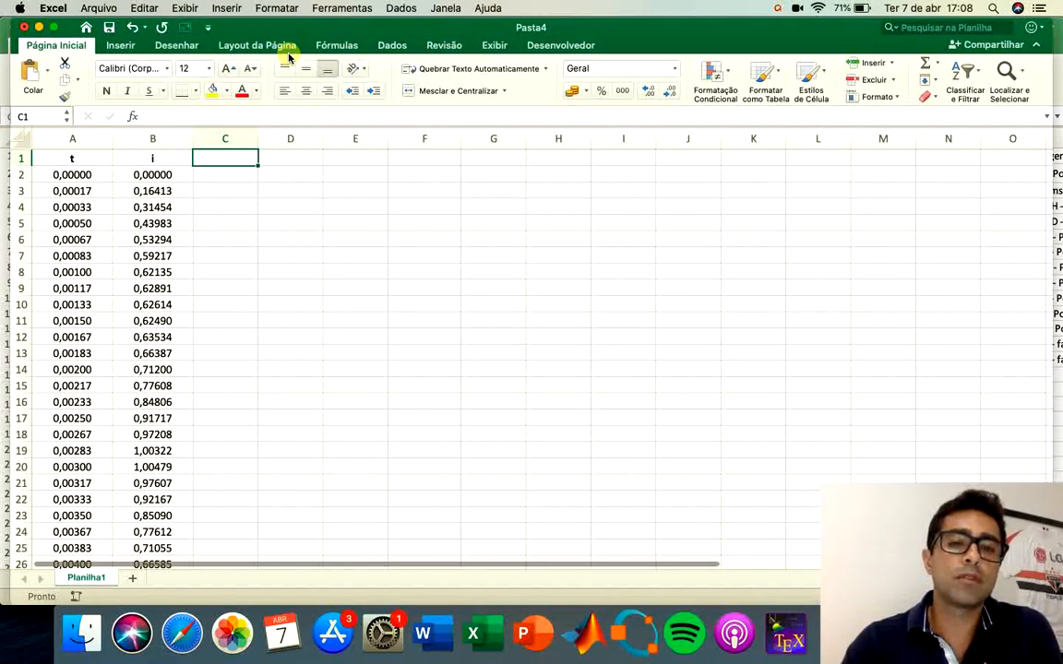
# - Disable the Ferramentas de Análise and Solver Add-In add-ins and check the data commands available without them
pyautogui.click(562, 46)
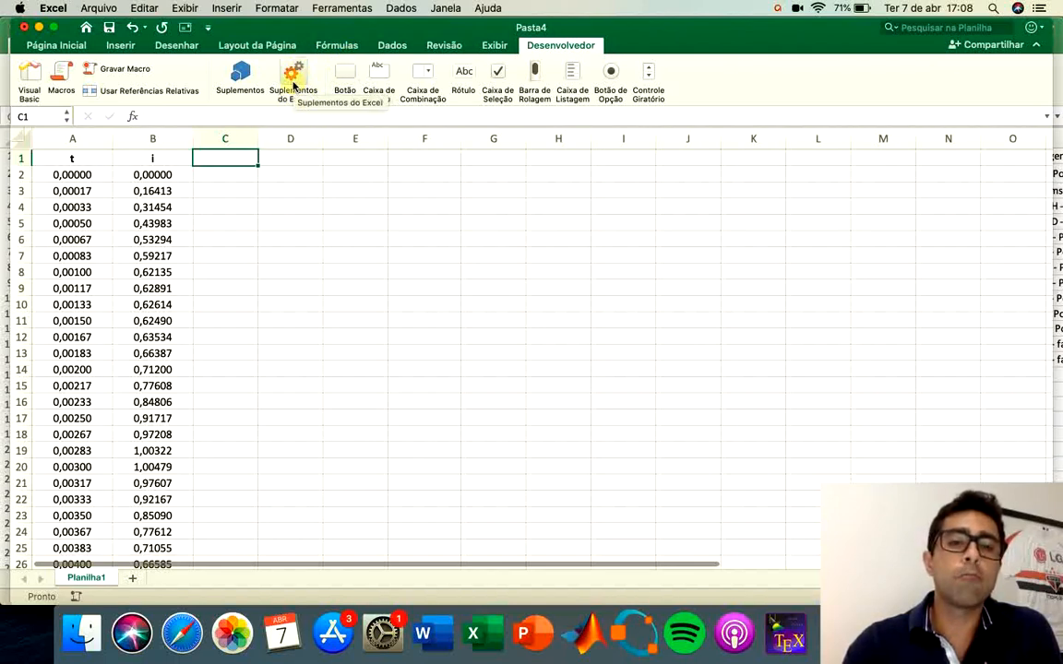
pyautogui.click(292, 76)
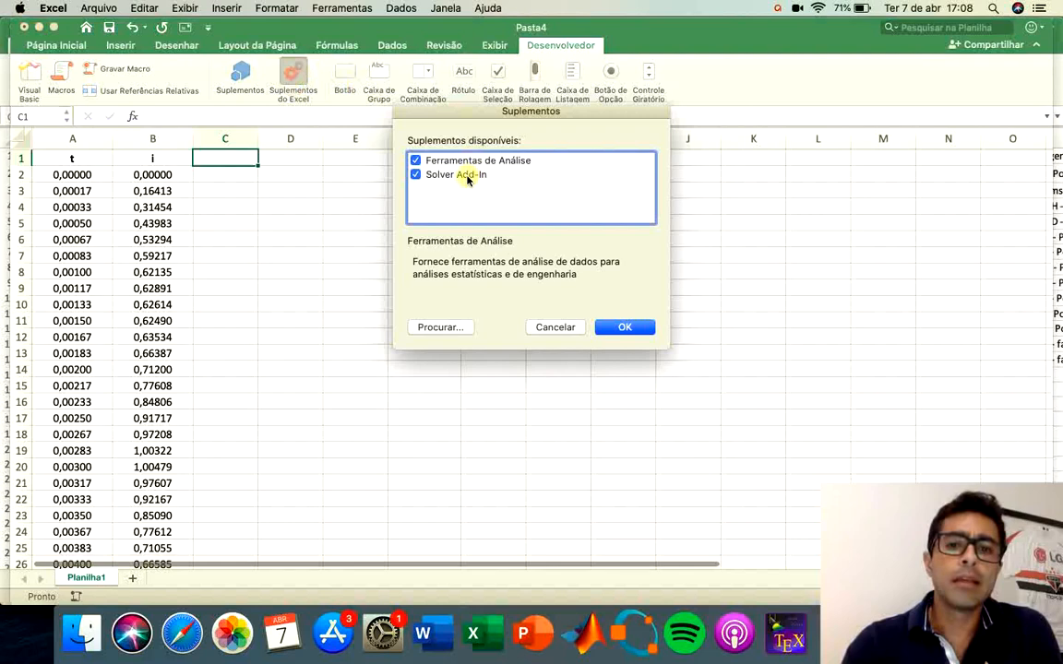
pyautogui.click(415, 175)
pyautogui.click(415, 161)
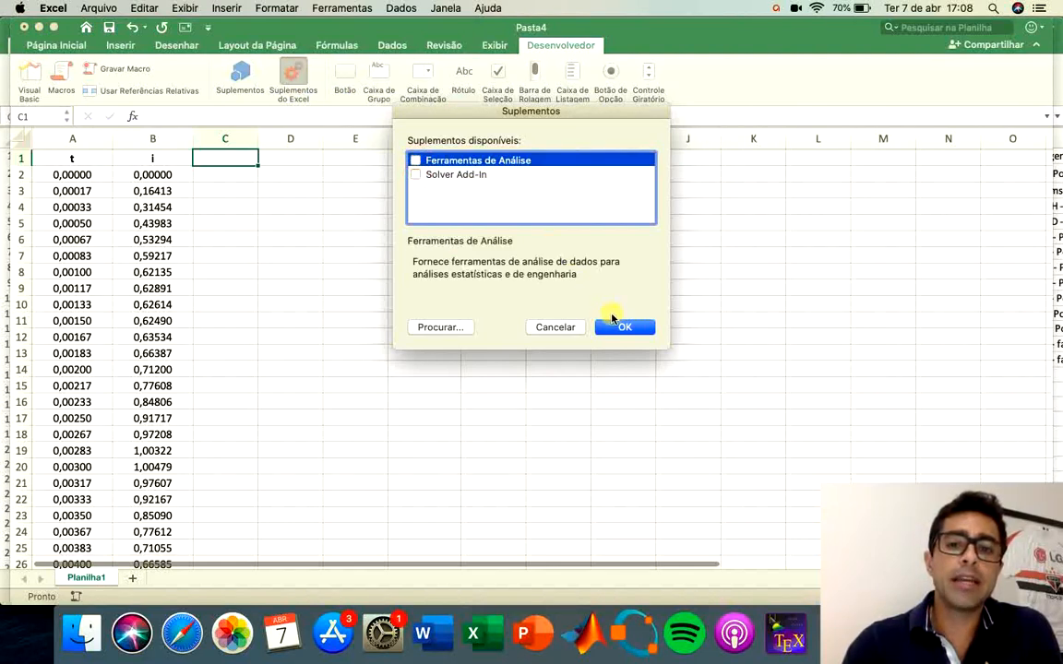
pyautogui.click(617, 328)
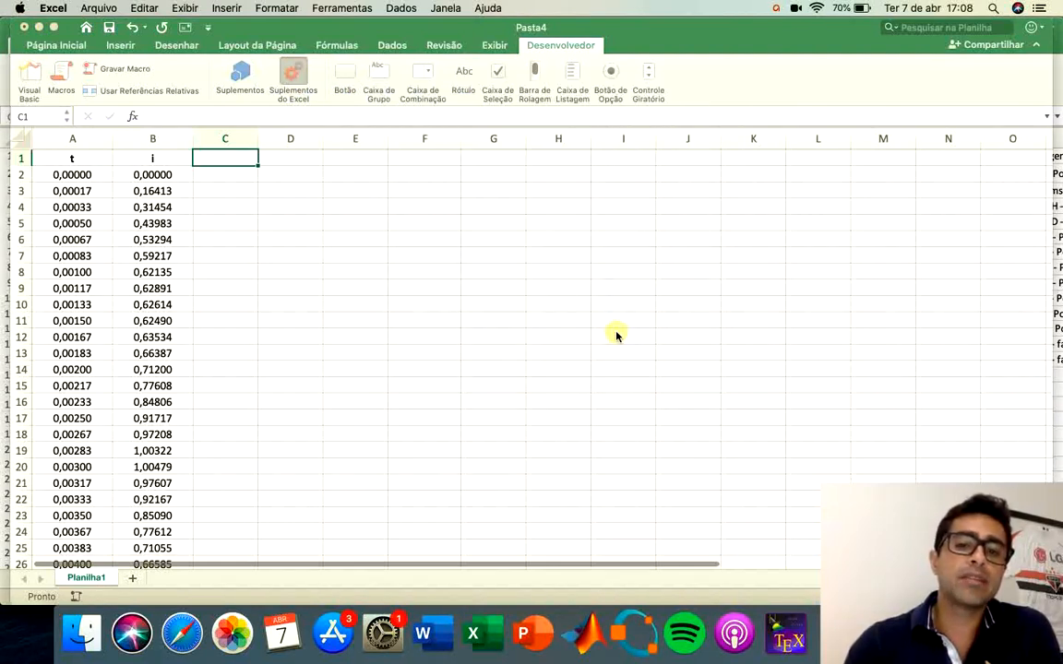
pyautogui.click(392, 46)
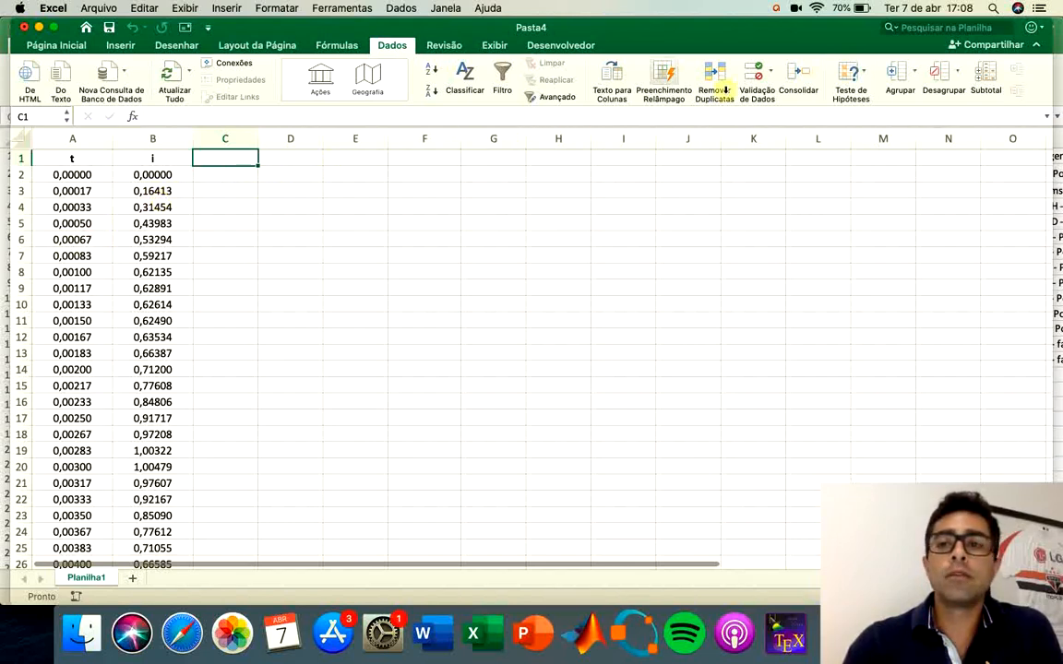
# - Enable the Ferramentas de Análise add-in and locate the Análise de Dados command
pyautogui.click(568, 47)
pyautogui.click(294, 81)
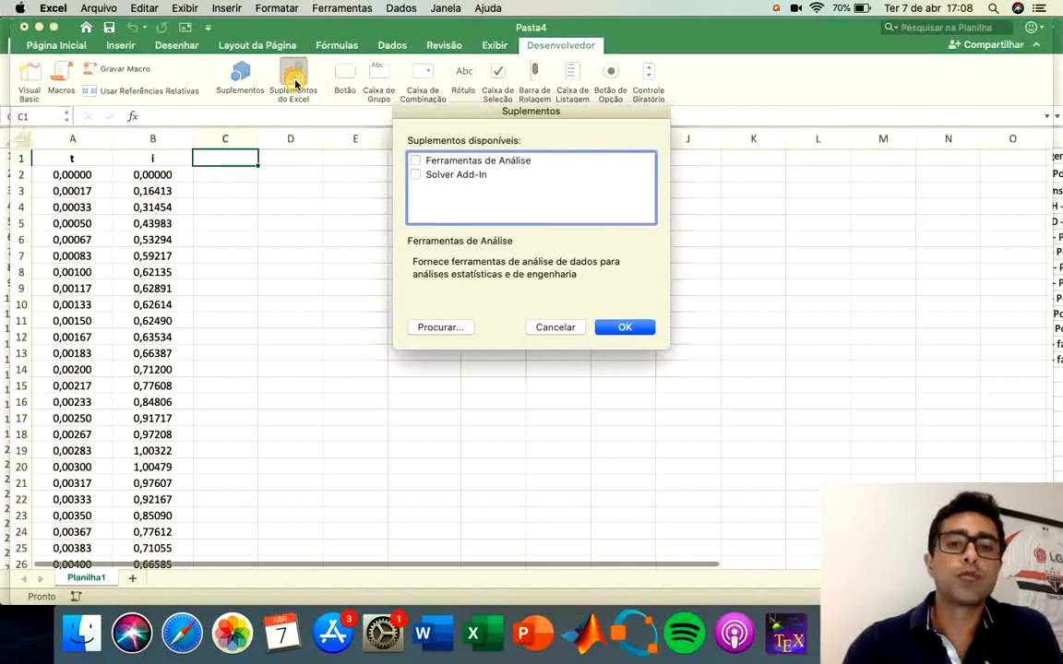
pyautogui.click(416, 162)
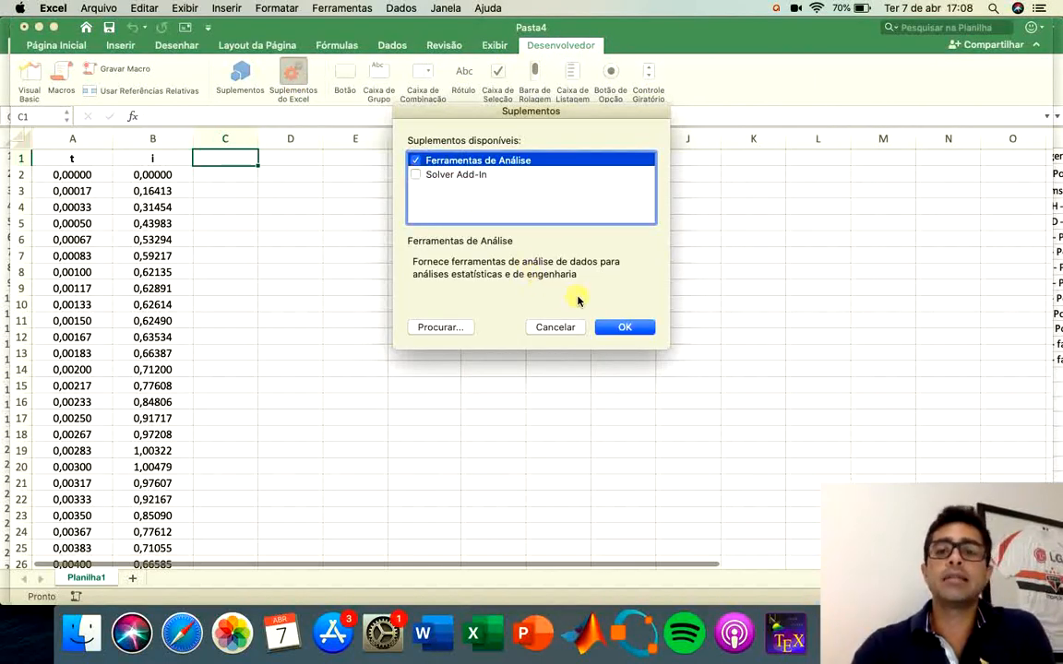
pyautogui.click(624, 327)
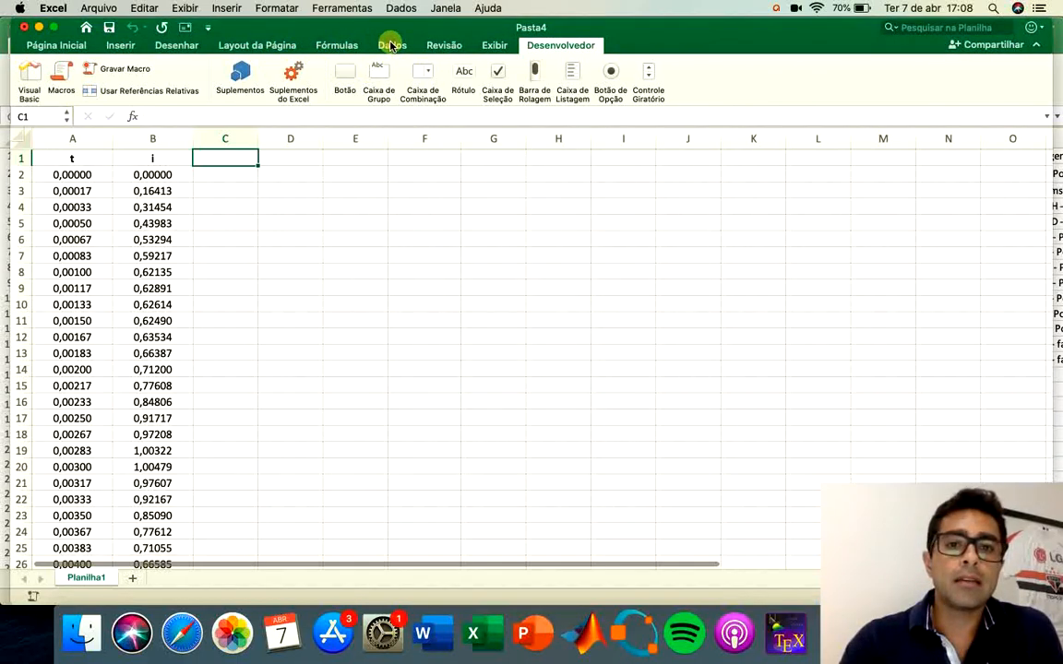
pyautogui.click(392, 46)
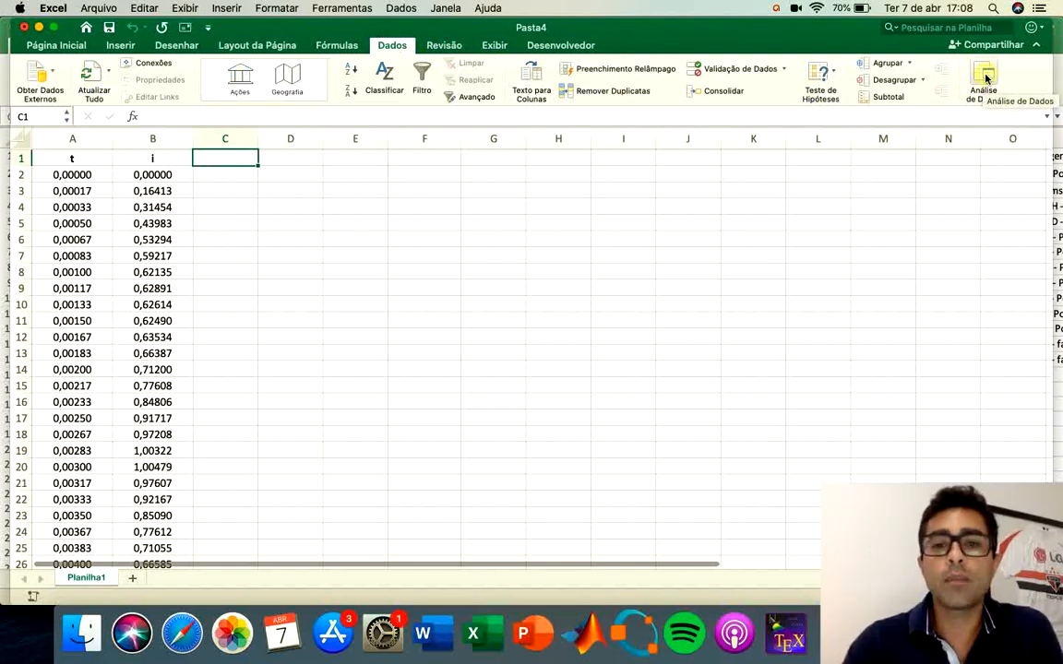
# - Insert a scatter chart with smooth lines and no markers from the t and i data in A2:B1025
pyautogui.click(461, 289)
pyautogui.click(67, 174)
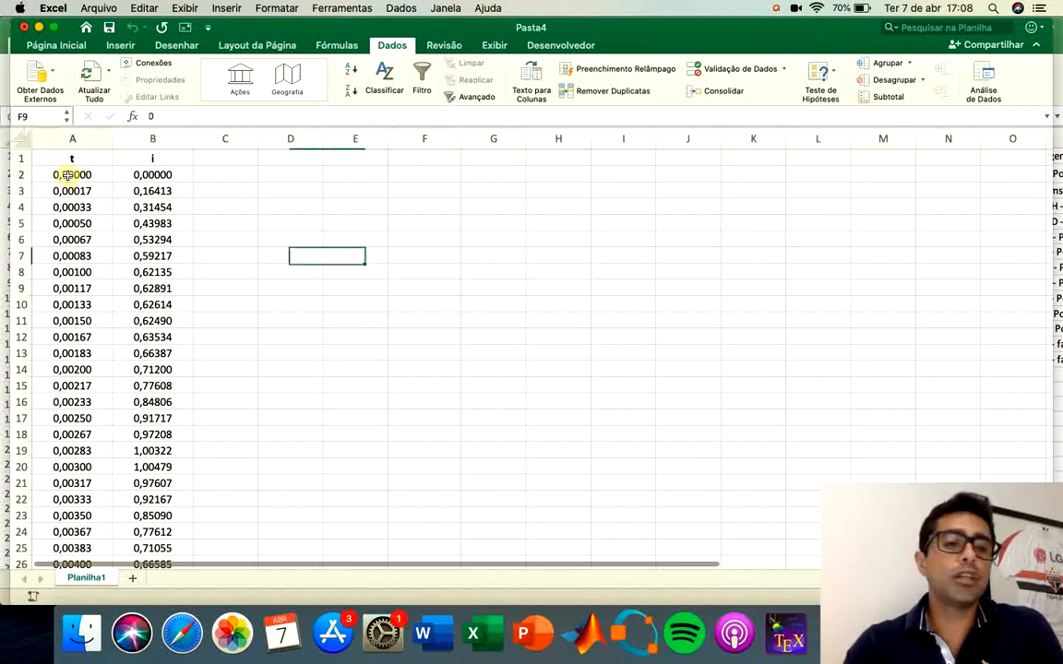
pyautogui.moveTo(66, 174); pyautogui.dragTo(122, 659)
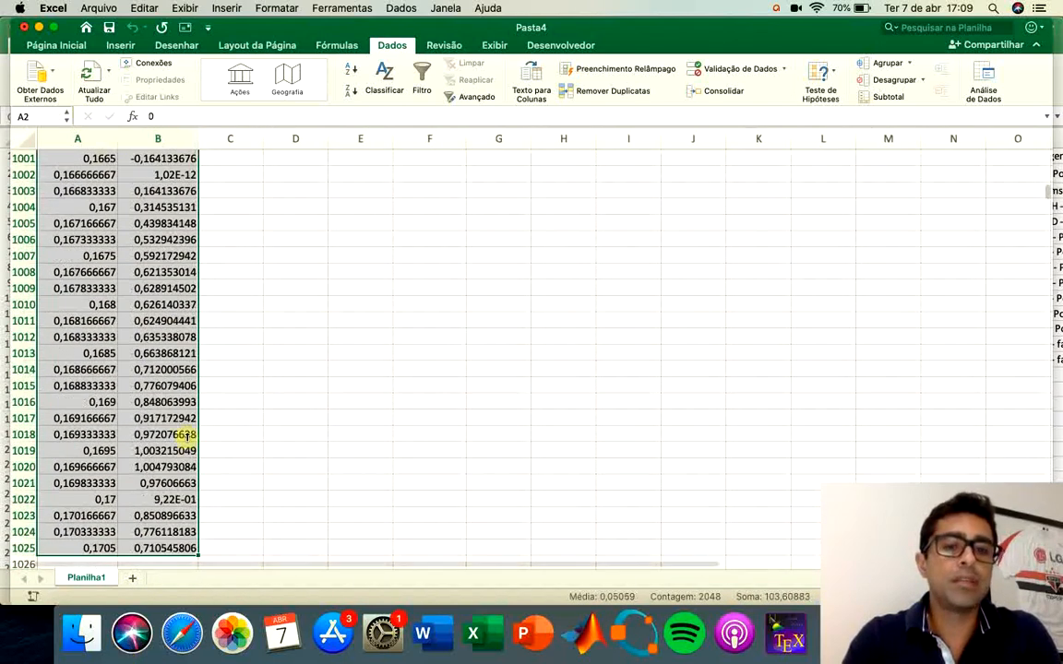
pyautogui.click(119, 46)
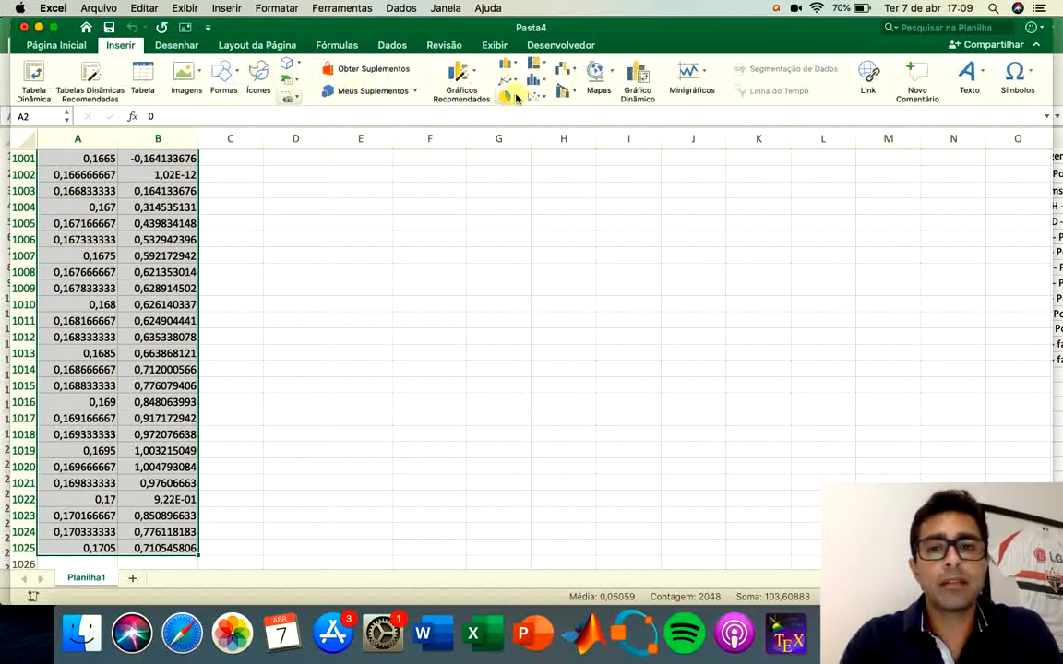
pyautogui.click(540, 98)
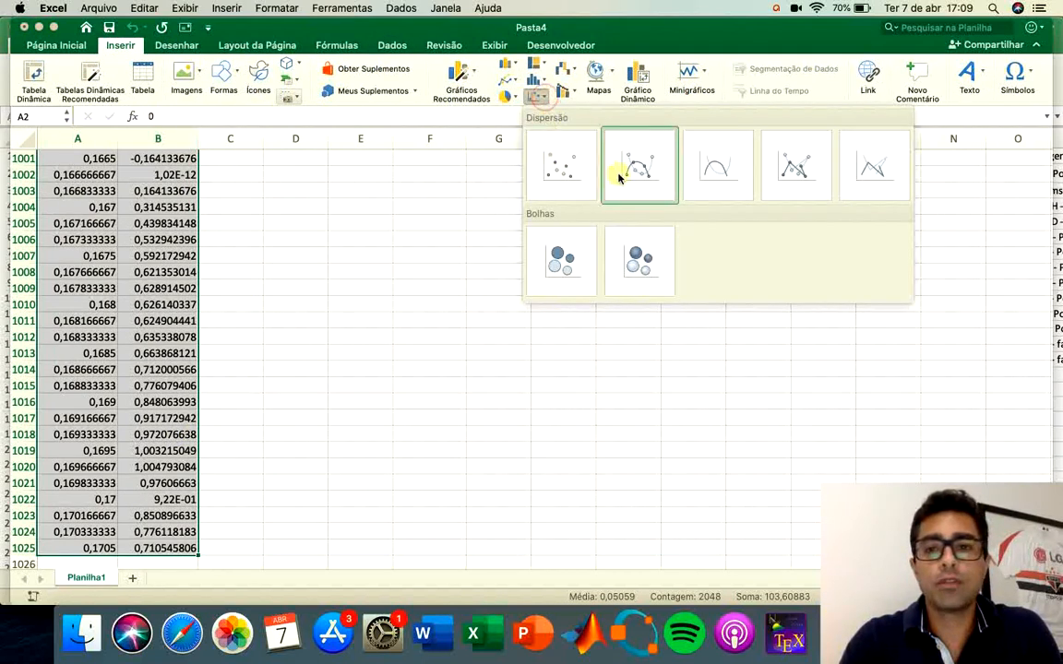
pyautogui.click(740, 169)
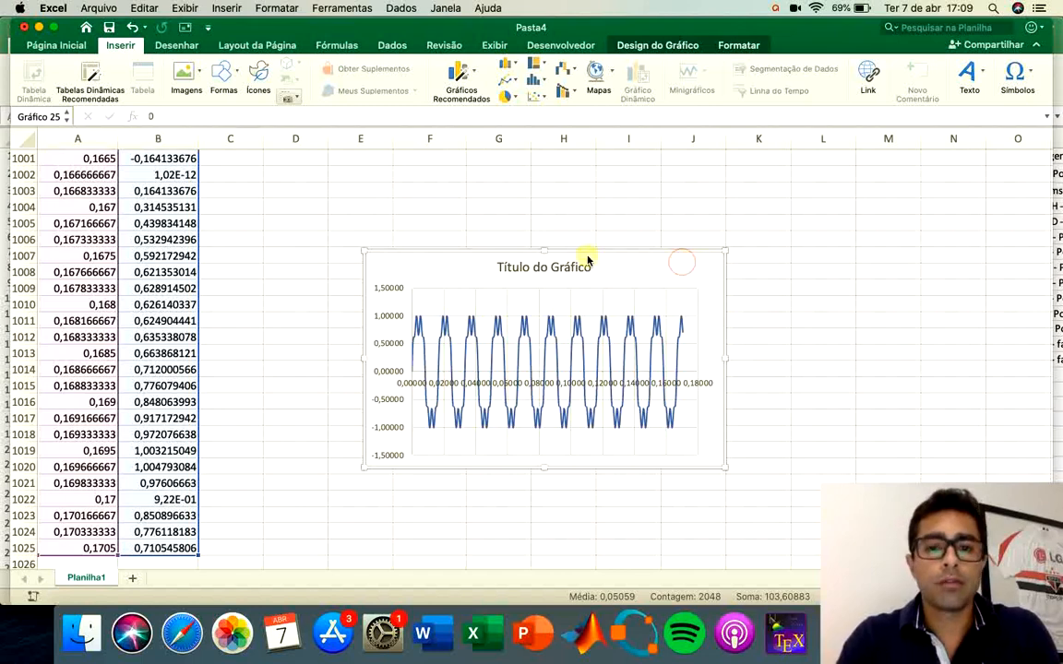
# - Move the chart from the end of the data to the top of the sheet, at cell G1
pyautogui.press('Delete')
pyautogui.scroll(20, 377, 214)
pyautogui.scroll(20, 377, 213)
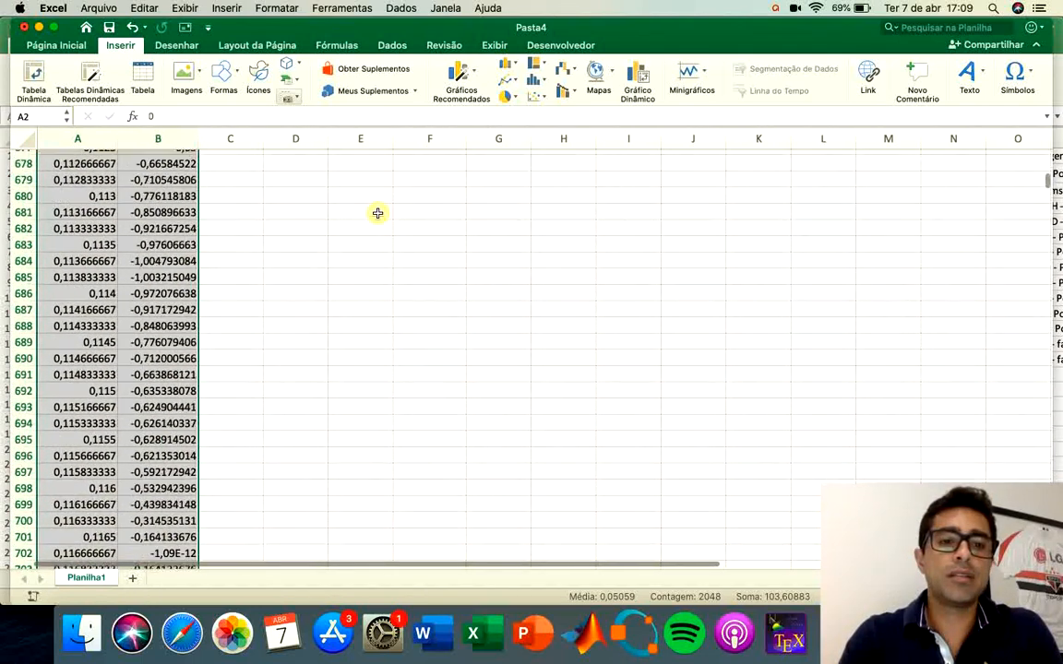
pyautogui.click(498, 159)
pyautogui.press('super+v')
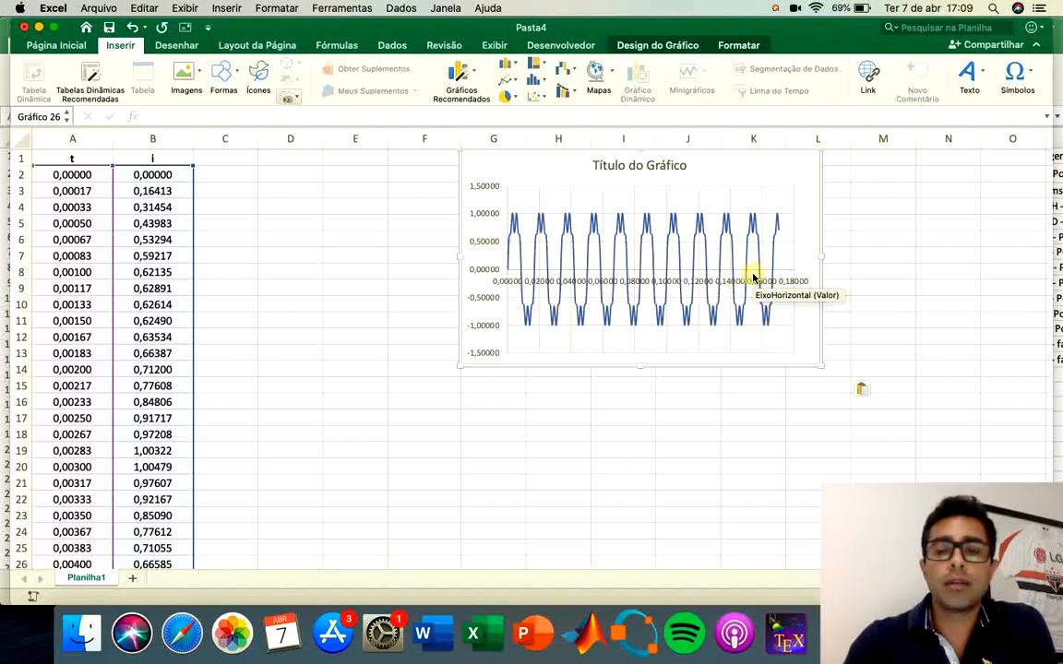
# - Examine the plotted current waveform's cycles and sample points against the t and i columns
pyautogui.scroll(10, 753, 277)
pyautogui.scroll(5, 753, 277)
pyautogui.hscroll(-10, 753, 277)
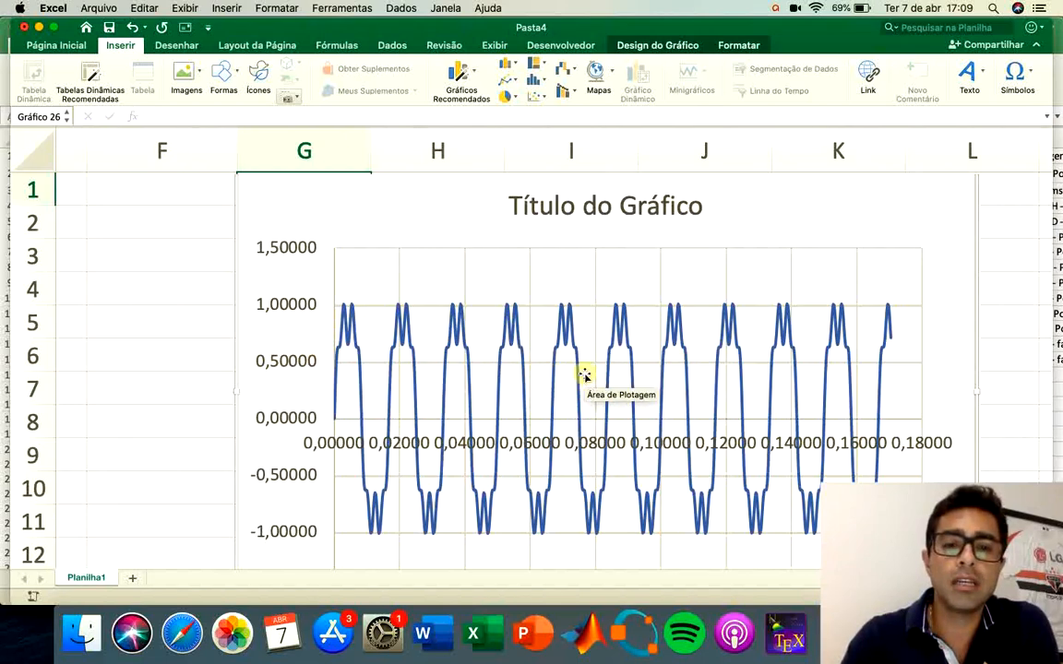
pyautogui.scroll(-5, 585, 370)
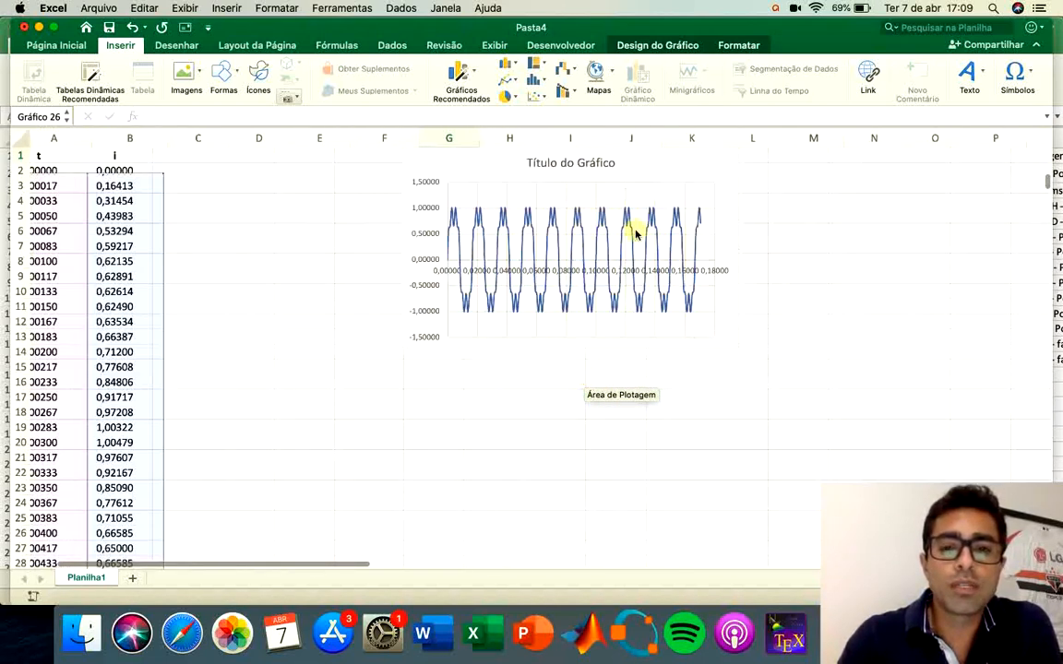
pyautogui.moveTo(543, 231)
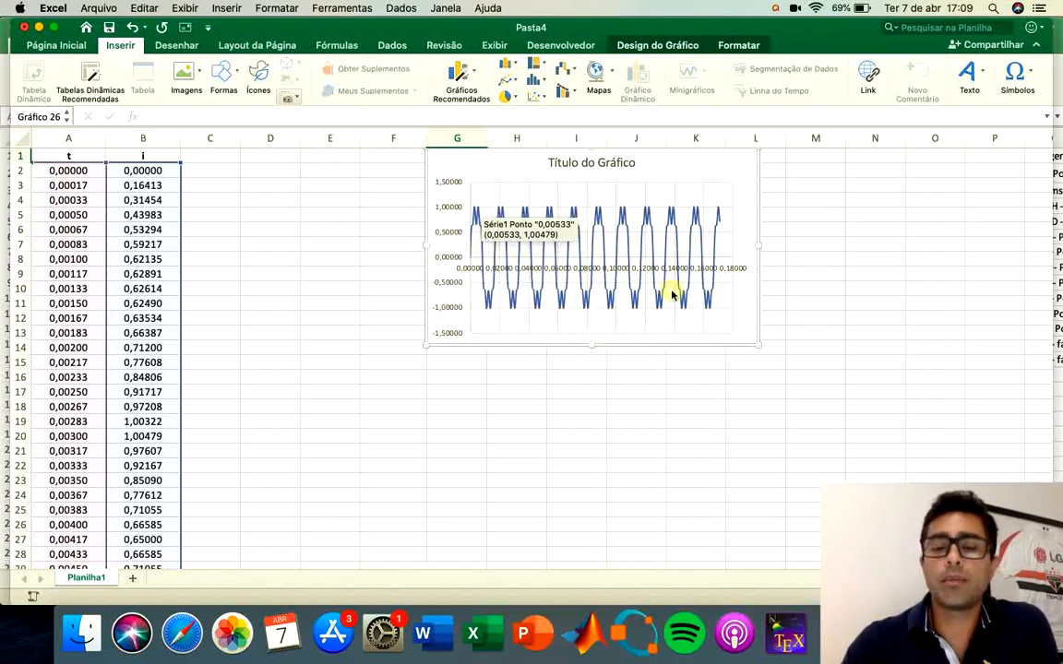
pyautogui.moveTo(678, 305)
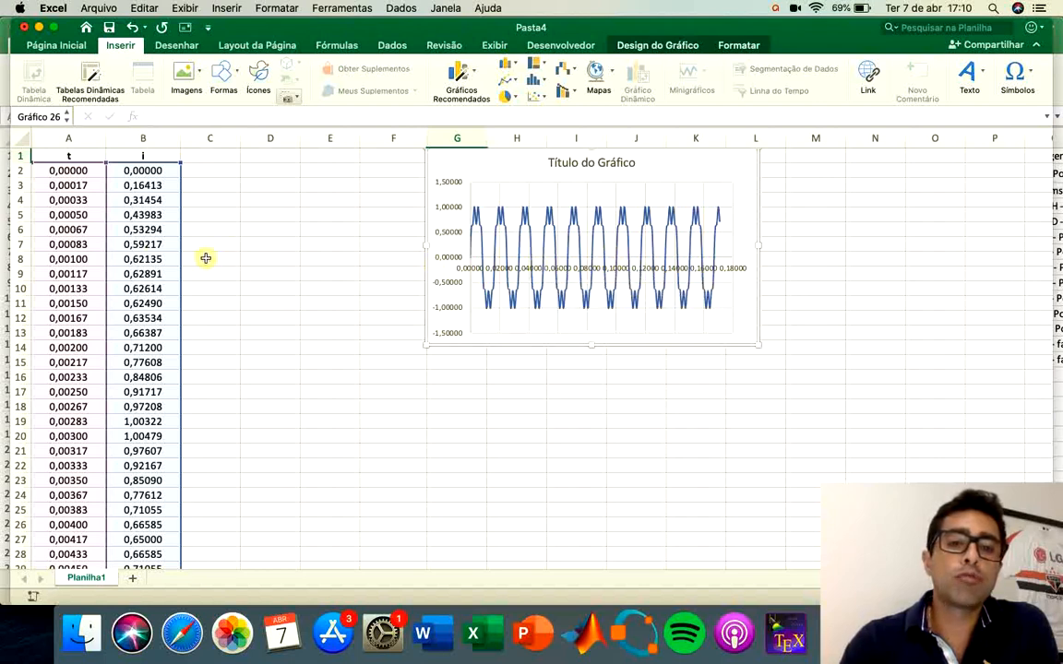
pyautogui.click(226, 170)
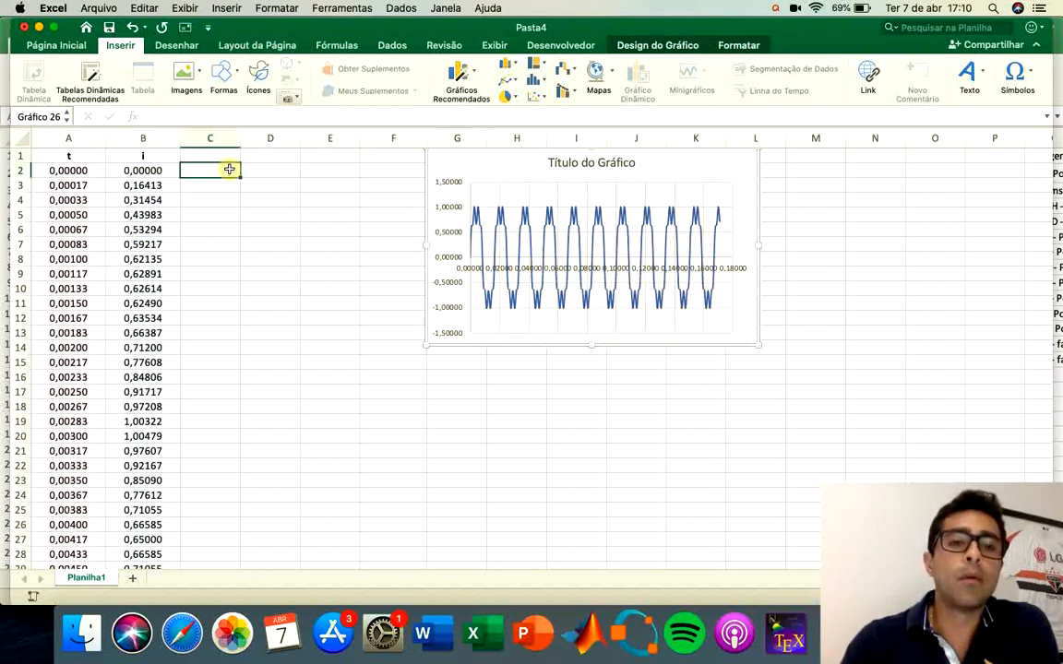
pyautogui.click(143, 156)
pyautogui.click(82, 173)
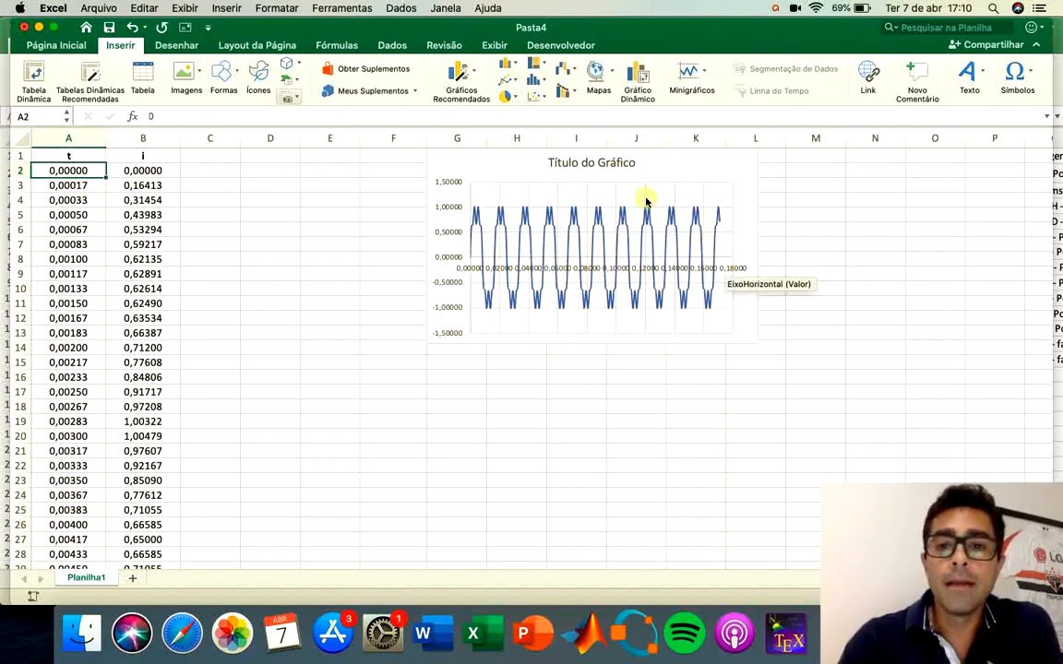
pyautogui.moveTo(505, 228)
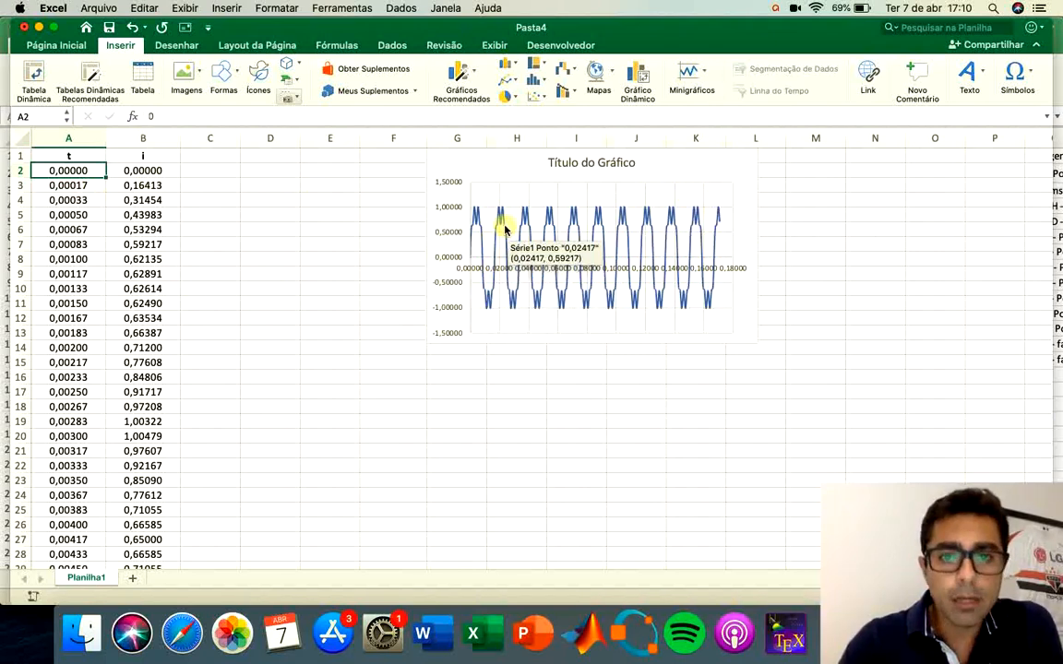
# - Enter the headers Frequência FFT, Complexo FFT and Magnitude FFT in cells C1, D1 and E1
pyautogui.click(213, 155)
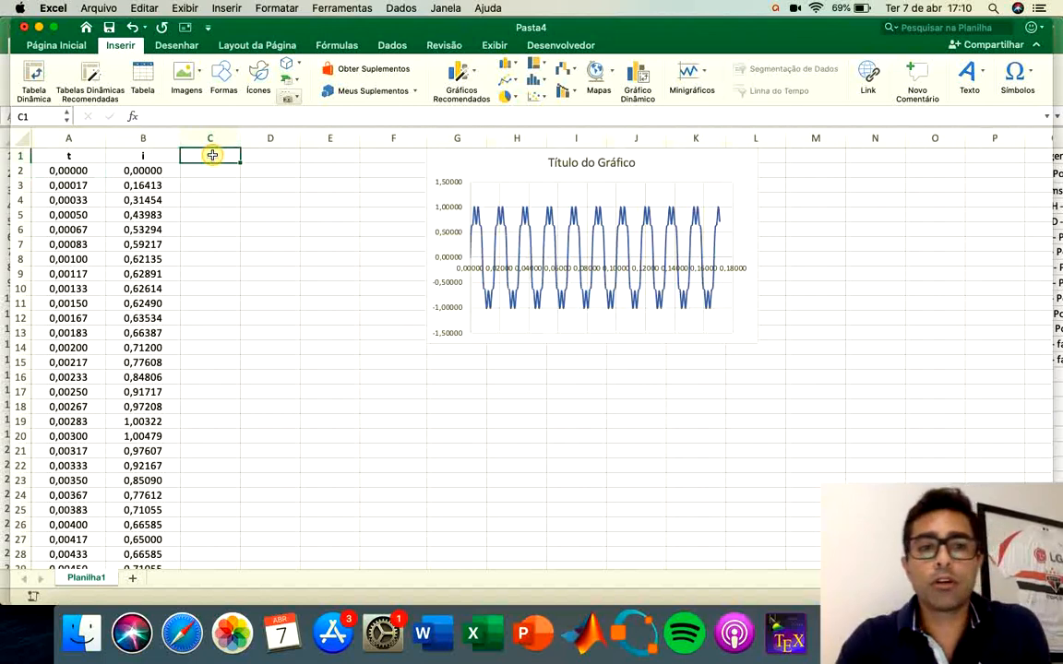
pyautogui.write('Frequência FFT')
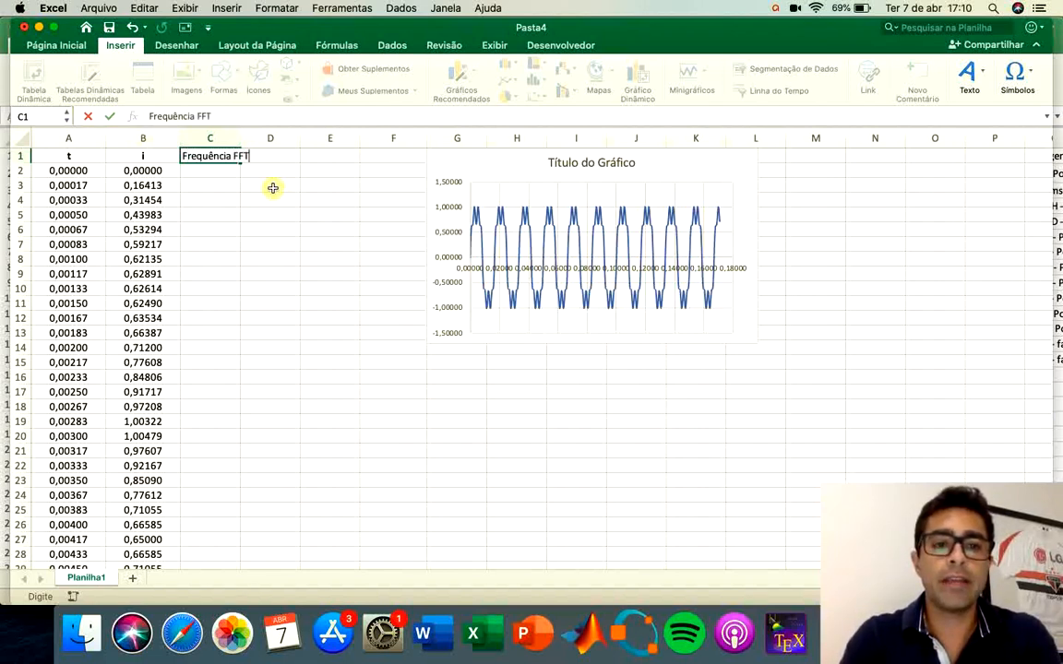
pyautogui.press('Tab')
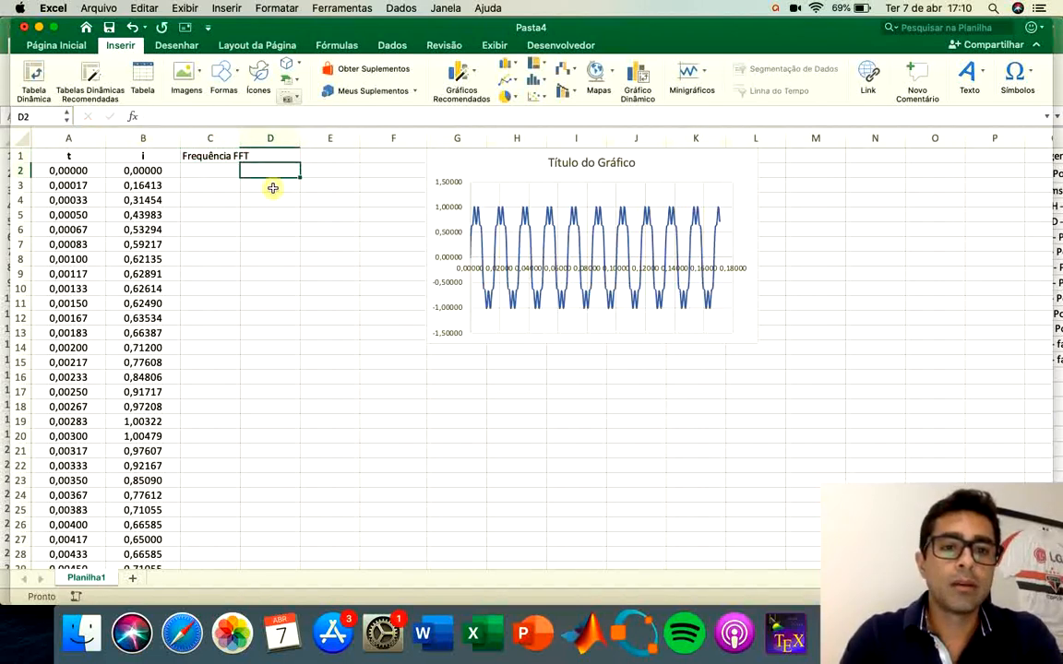
pyautogui.write('Com')
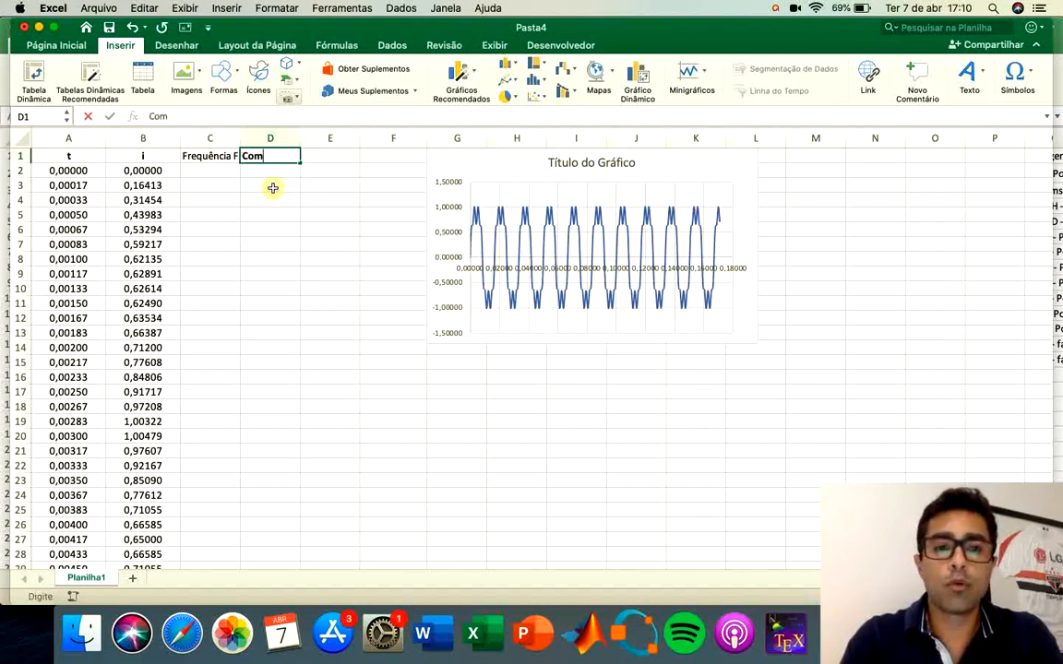
pyautogui.write('plexo FTT')
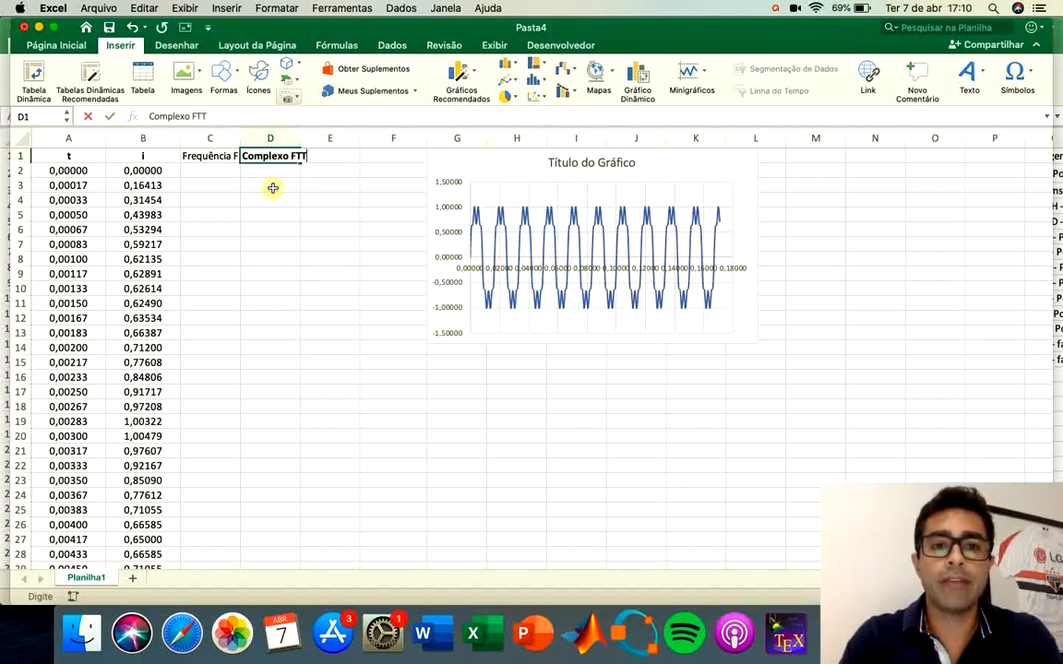
pyautogui.press('BackSpace')
pyautogui.press('BackSpace')
pyautogui.write('F')
pyautogui.press('Tab')
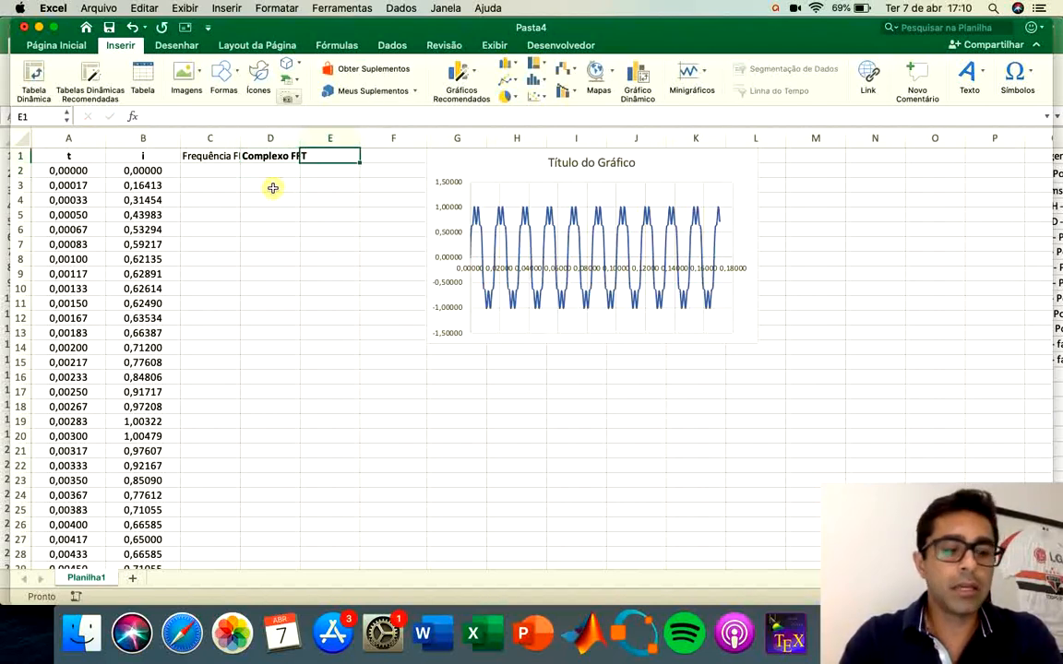
pyautogui.write('Magnitude')
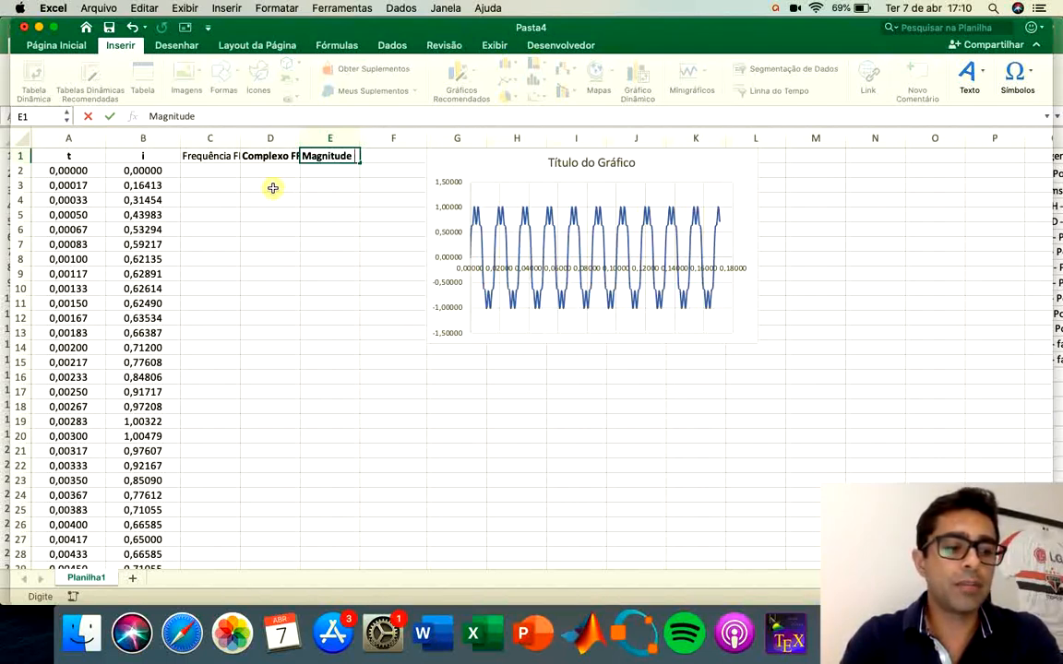
pyautogui.write('FF')
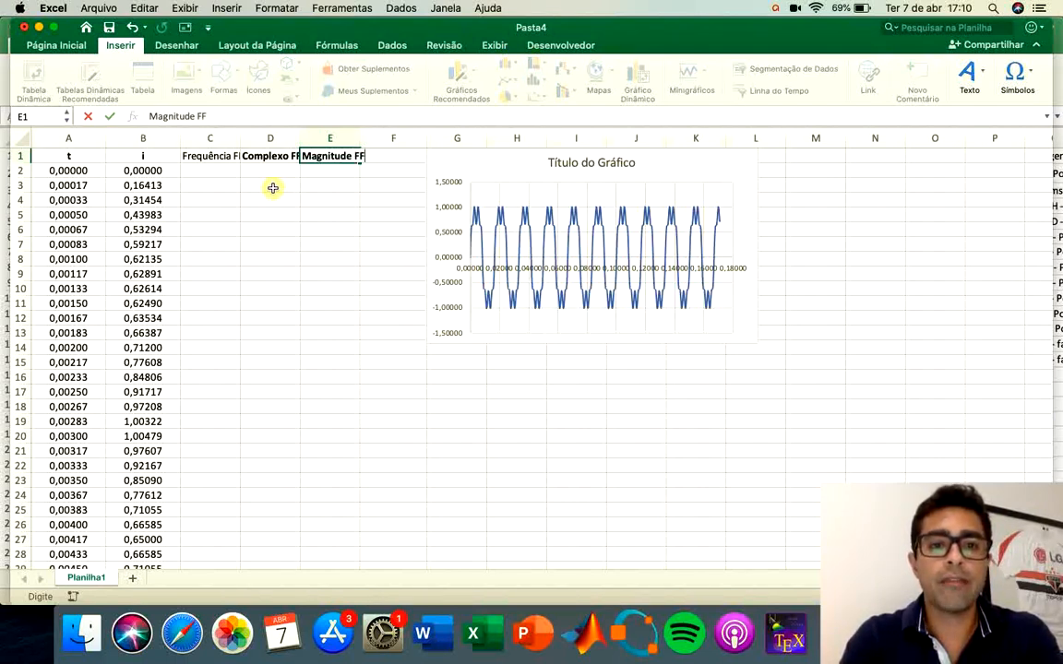
pyautogui.write('T')
pyautogui.press('Return')
# - Resize columns A to E so the new headers fit, and make the Frequência FFT header in C1 bold
pyautogui.moveTo(79, 138); pyautogui.dragTo(389, 136)
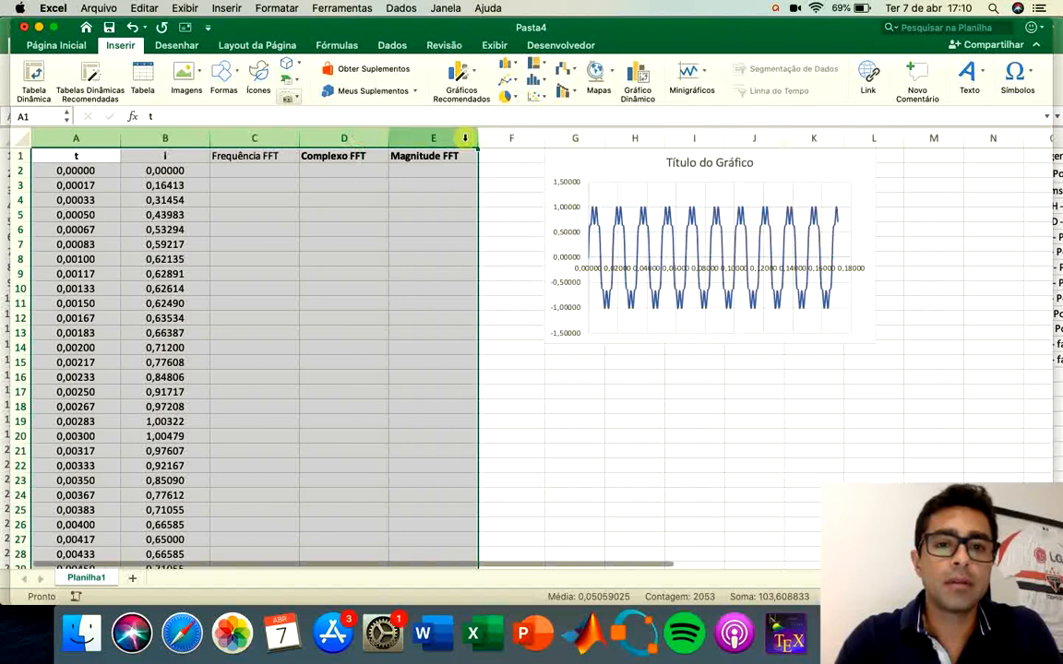
pyautogui.moveTo(476, 138); pyautogui.dragTo(393, 142)
pyautogui.click(213, 148)
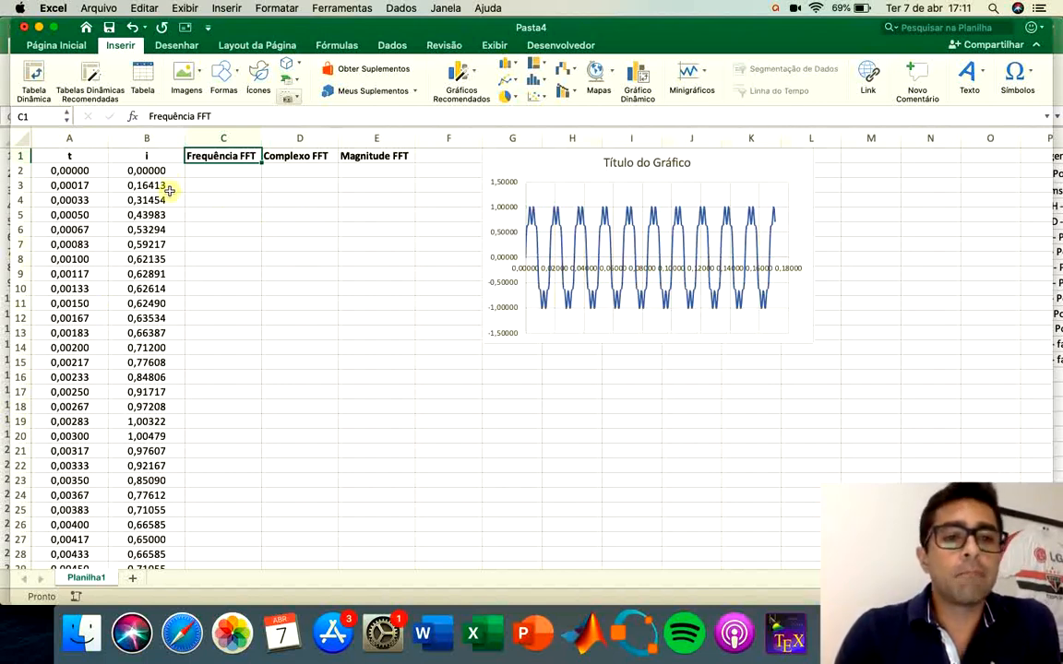
pyautogui.click(216, 186)
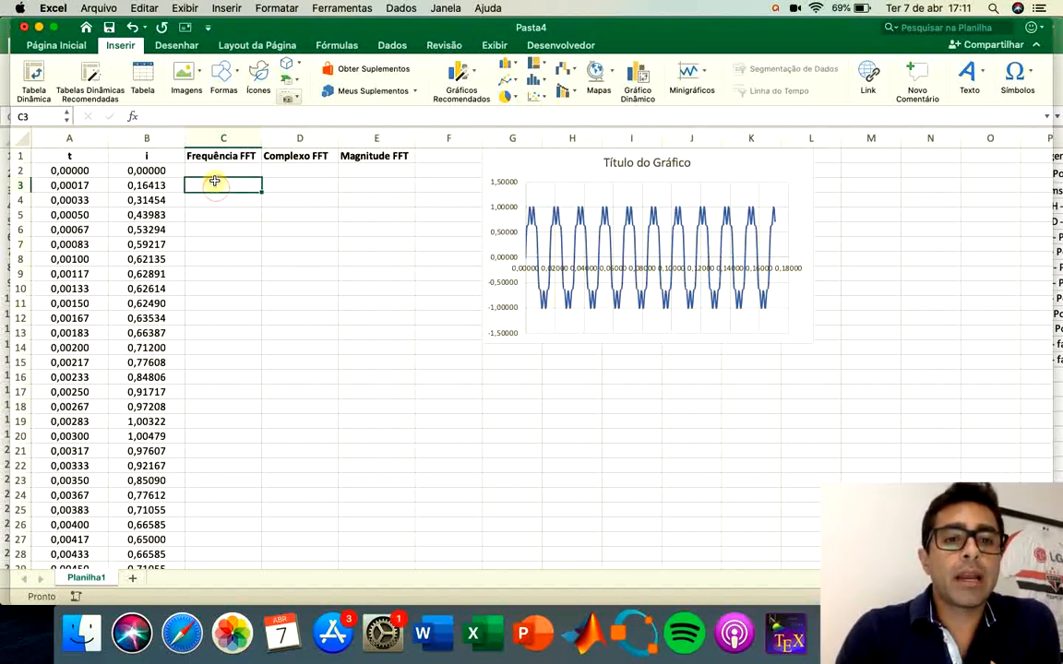
pyautogui.click(221, 155)
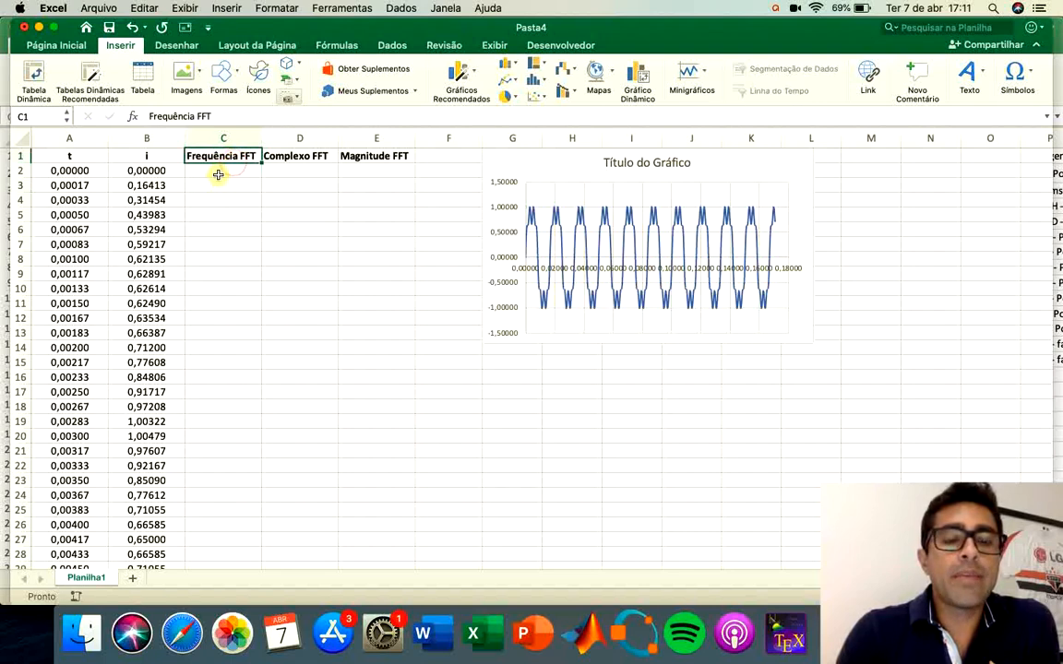
pyautogui.click(218, 171)
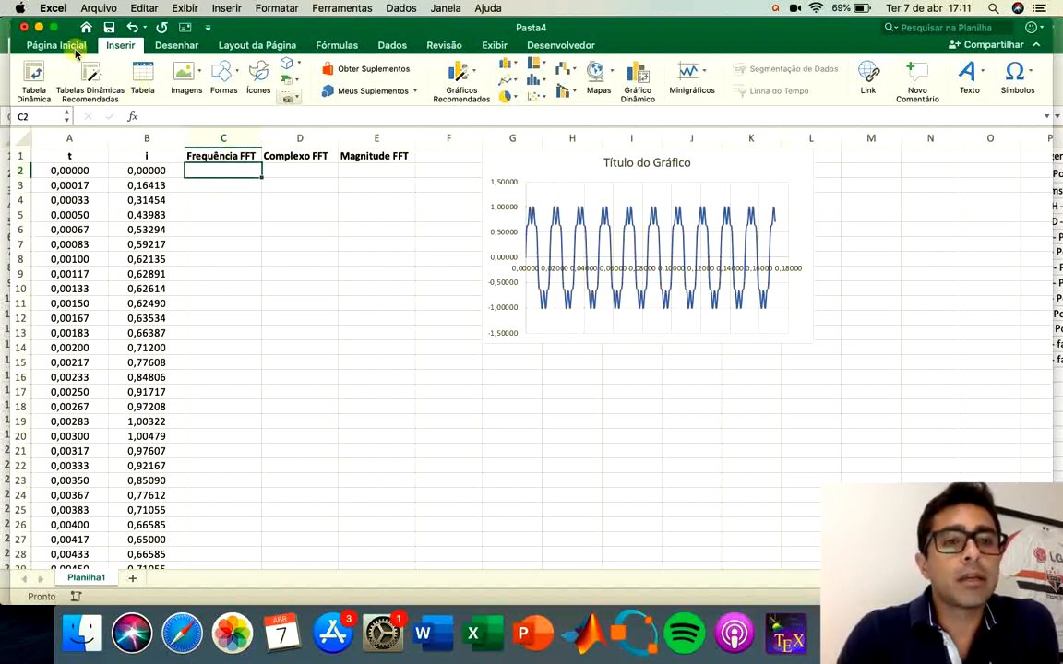
# - Open the Análise de Fourier tool from the data analysis tools
pyautogui.click(406, 48)
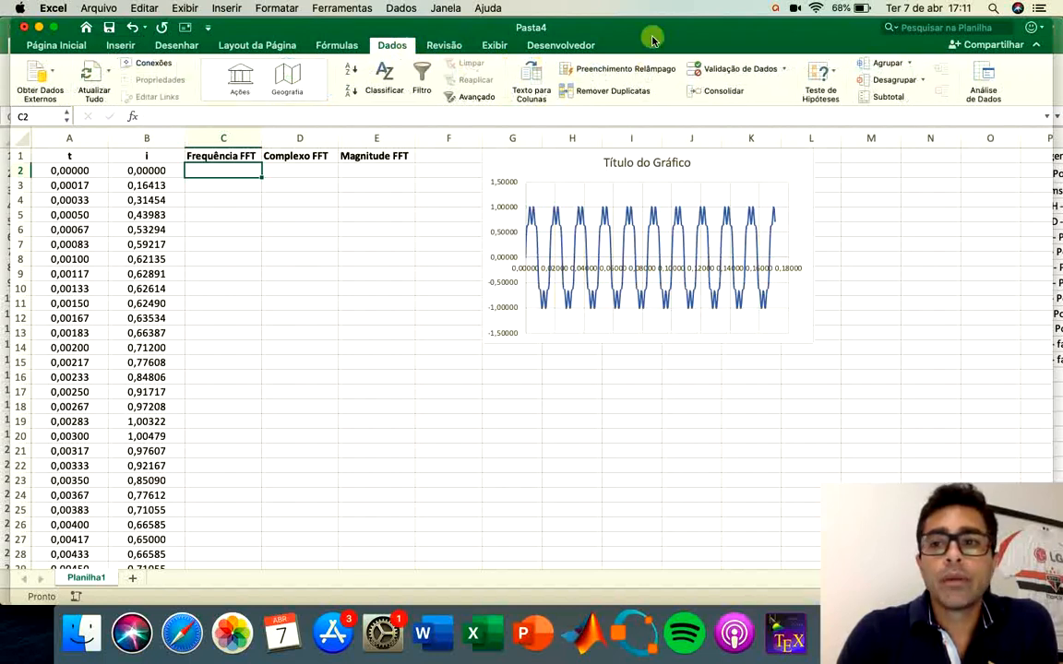
pyautogui.click(983, 74)
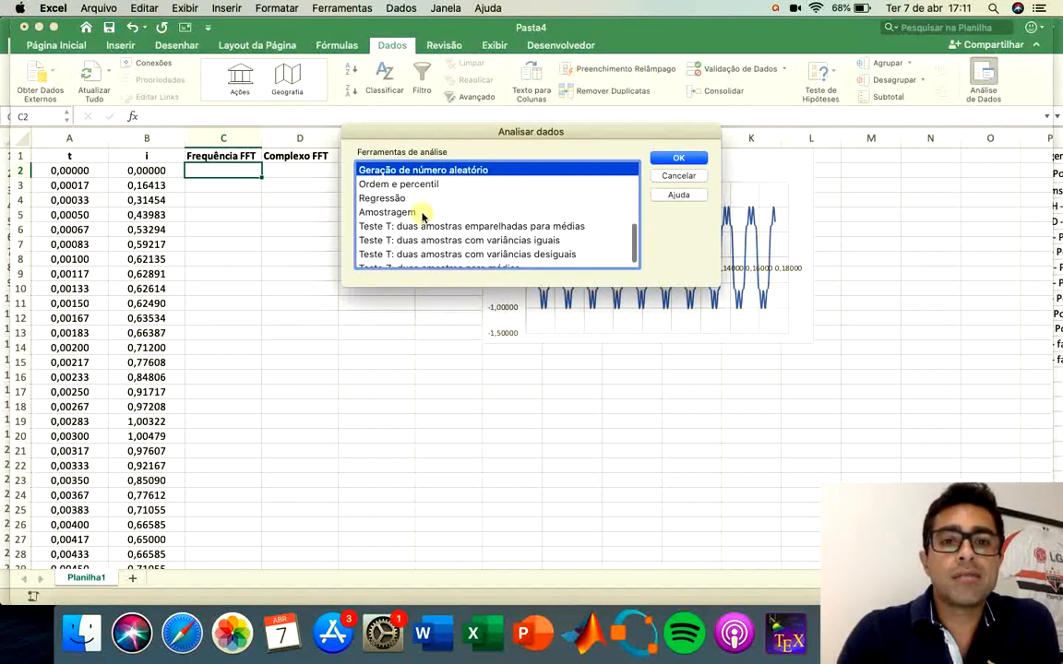
pyautogui.scroll(-1, 422, 213)
pyautogui.scroll(4, 424, 217)
pyautogui.scroll(5, 423, 215)
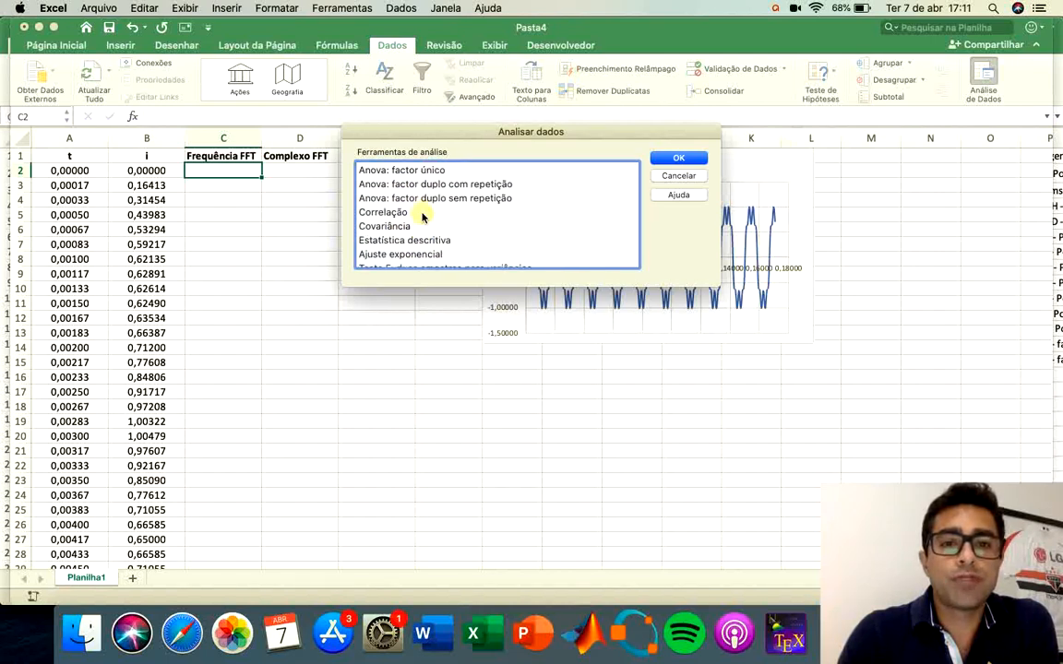
pyautogui.scroll(-1, 423, 215)
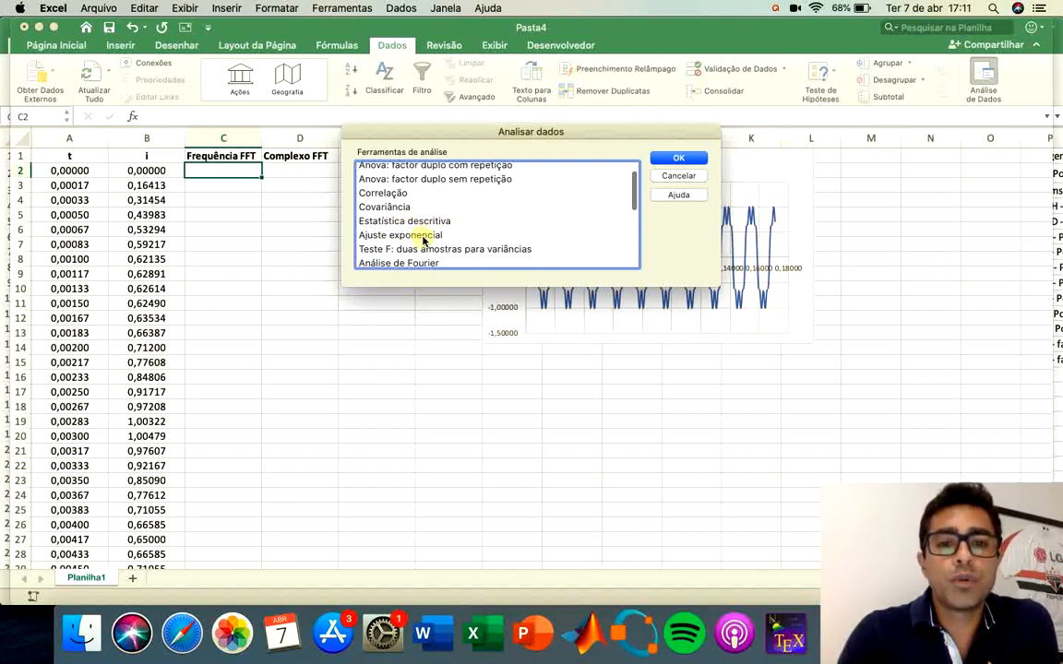
pyautogui.scroll(-3, 423, 238)
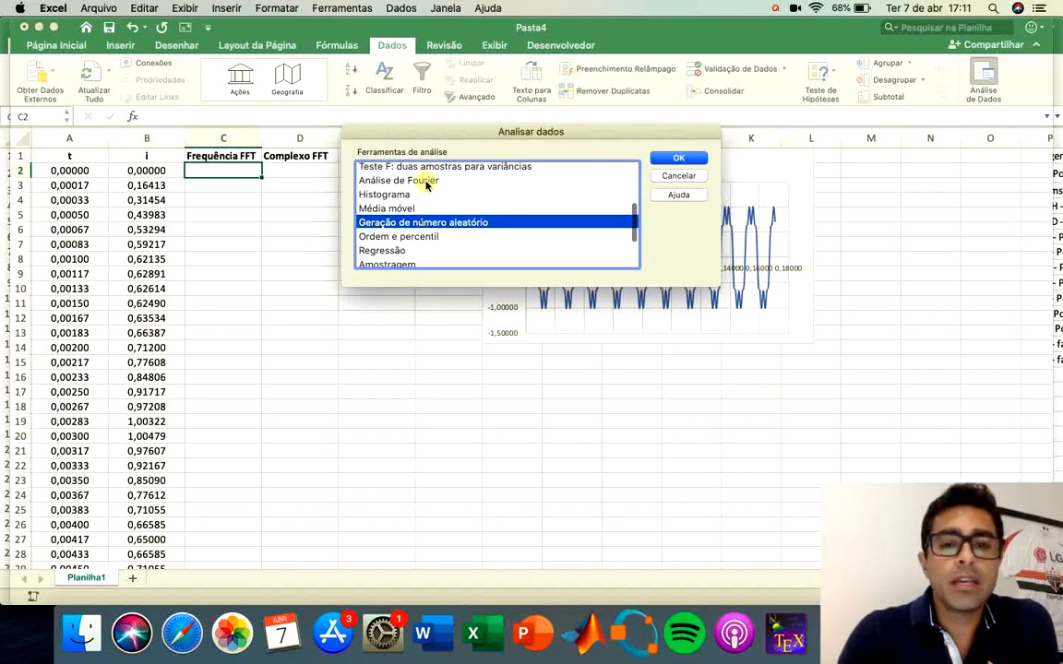
pyautogui.click(427, 181)
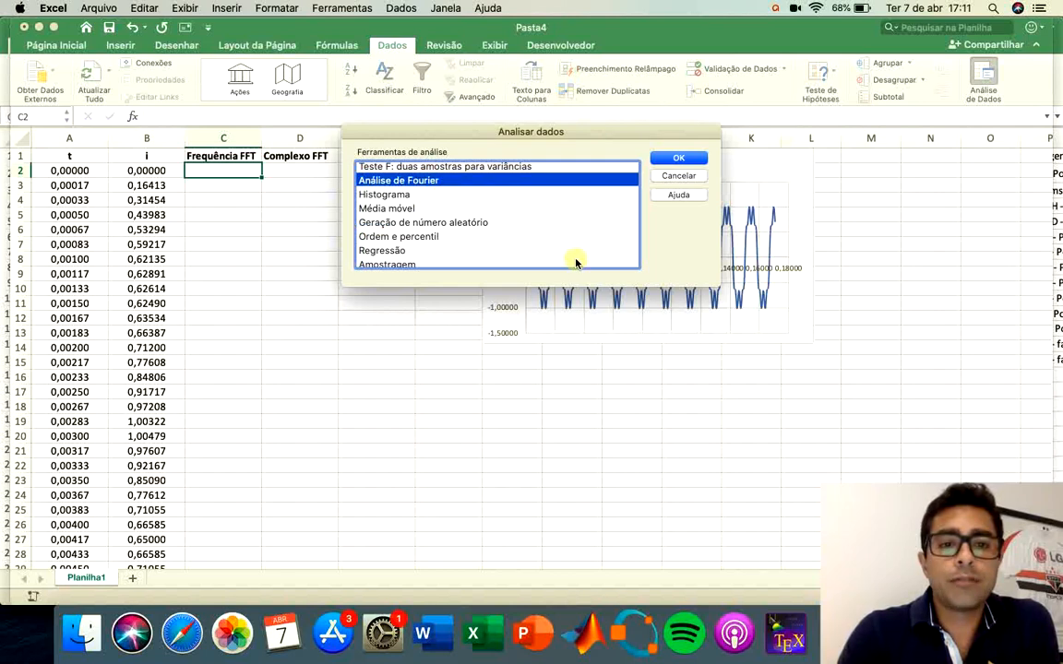
pyautogui.click(680, 161)
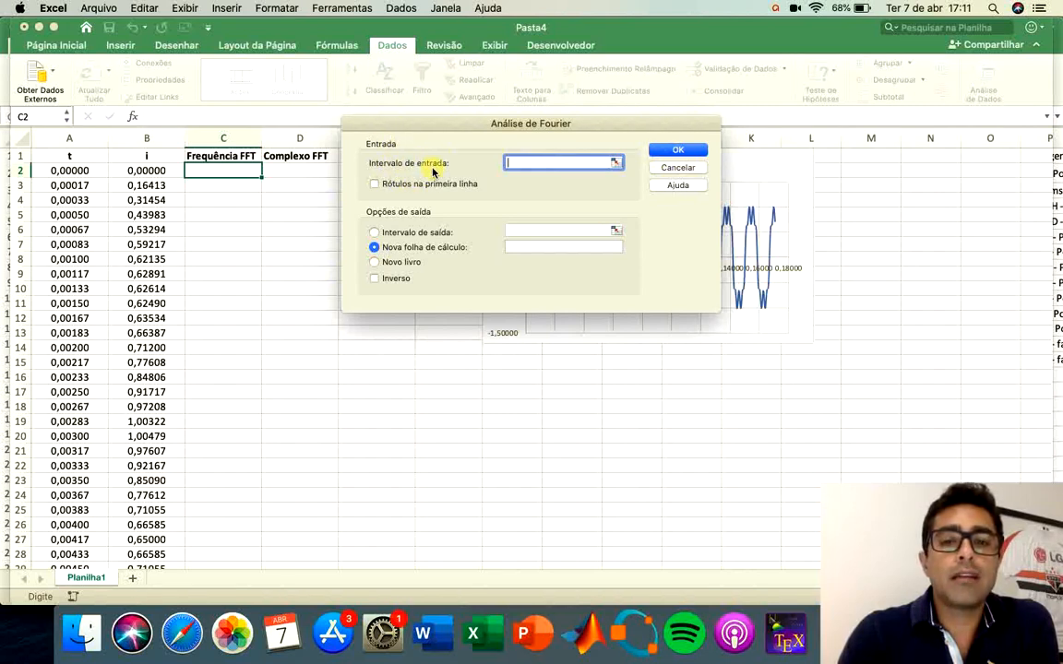
# - Set the Fourier analysis input range to the current values in B2:B1025
pyautogui.click(615, 163)
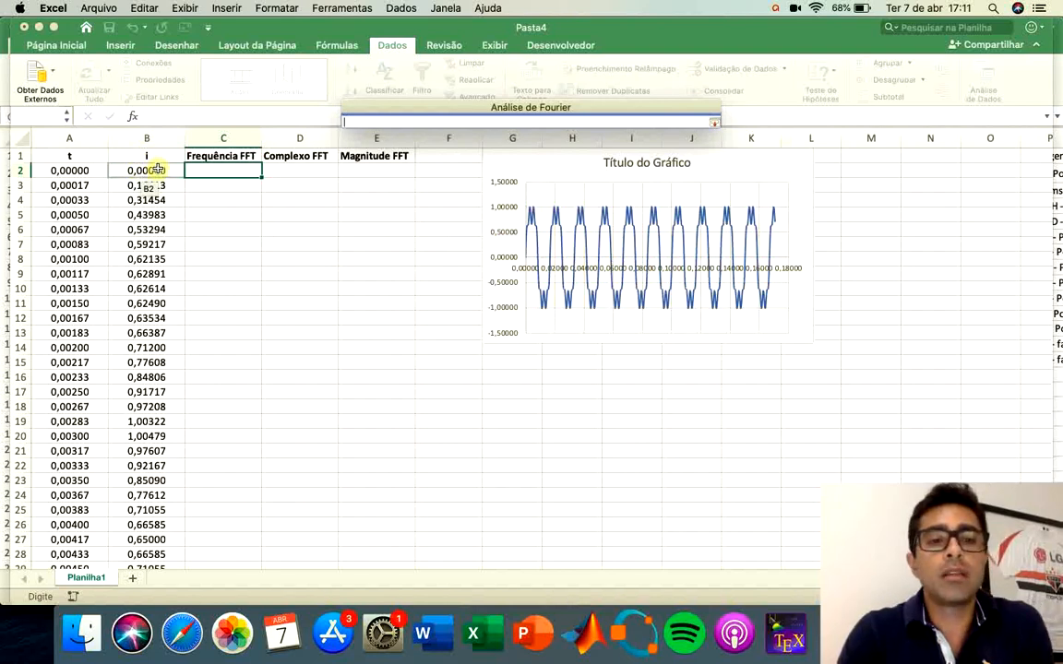
pyautogui.moveTo(157, 170); pyautogui.dragTo(152, 420)
pyautogui.moveTo(135, 635); pyautogui.dragTo(110, 661)
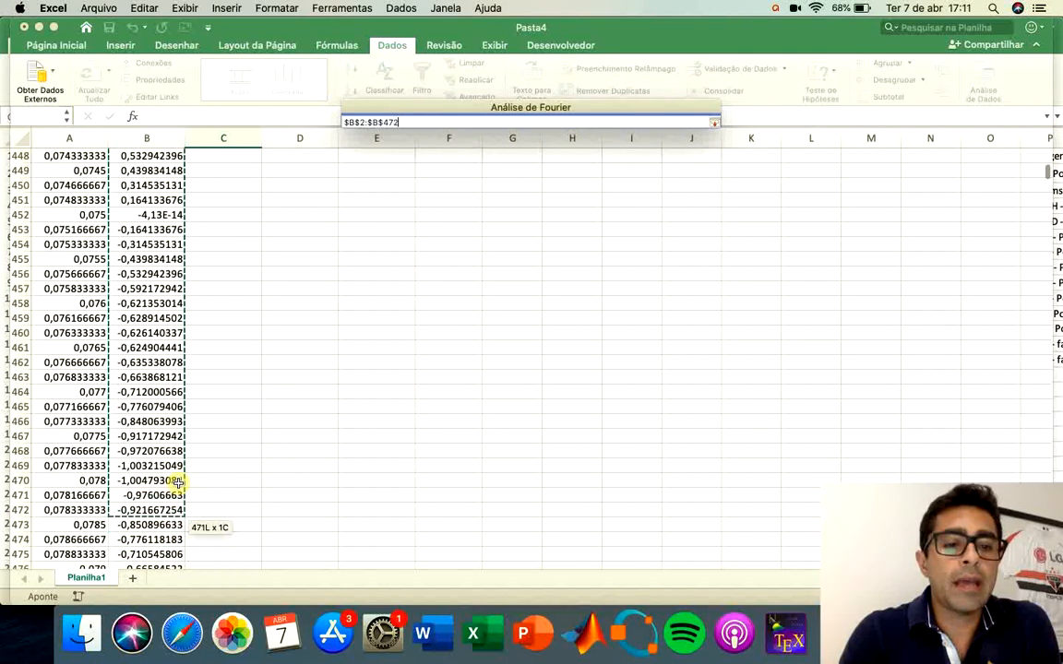
pyautogui.moveTo(176, 482); pyautogui.dragTo(155, 661)
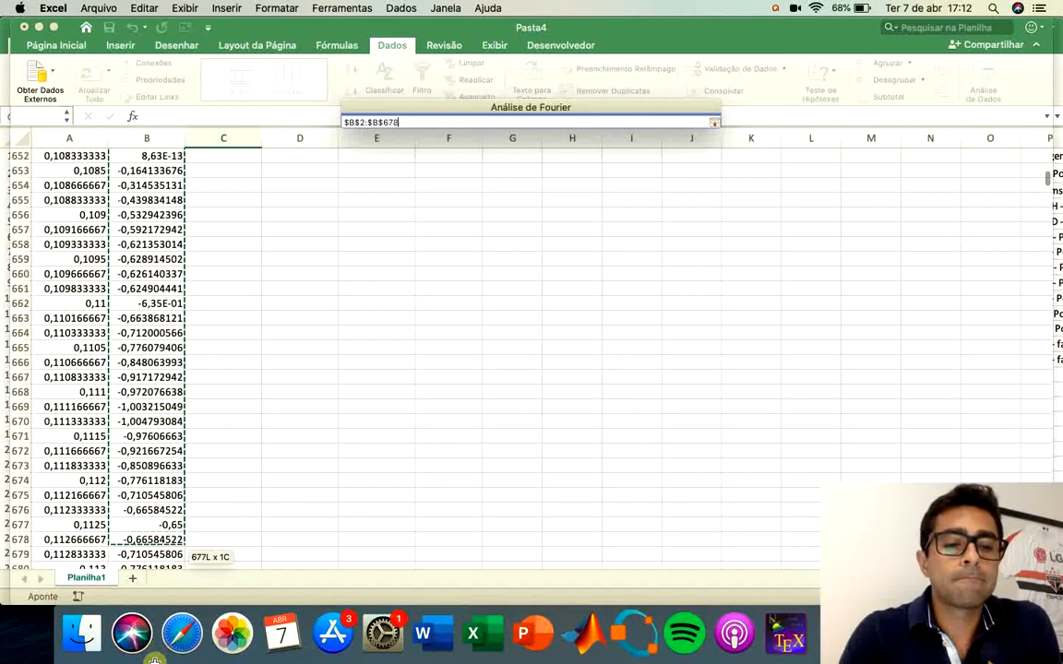
pyautogui.moveTo(158, 576); pyautogui.dragTo(150, 646)
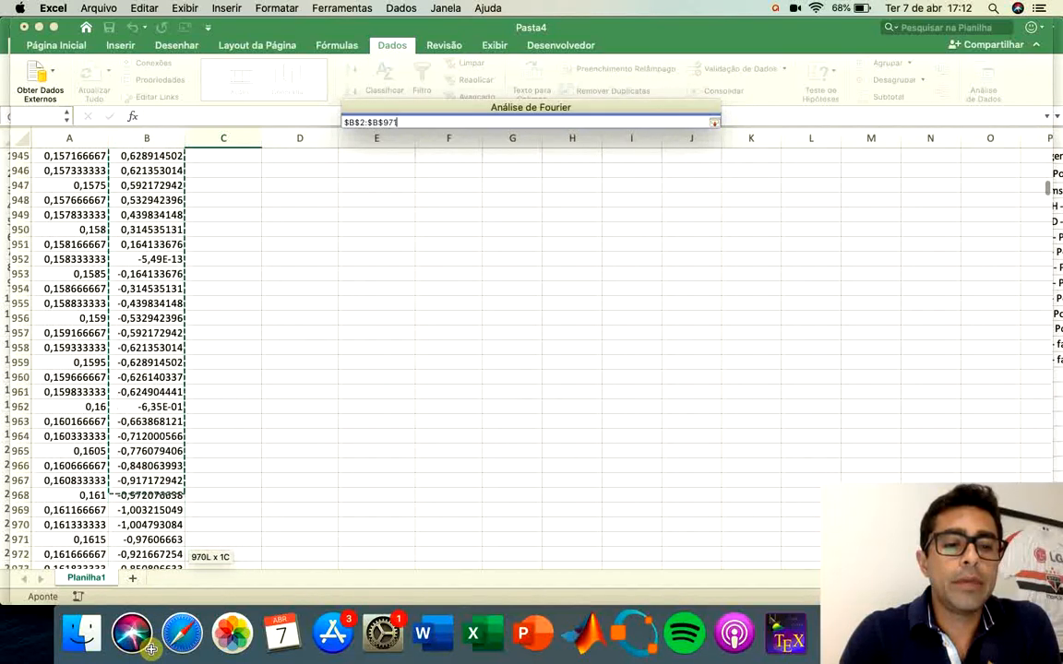
pyautogui.moveTo(151, 649); pyautogui.dragTo(187, 484)
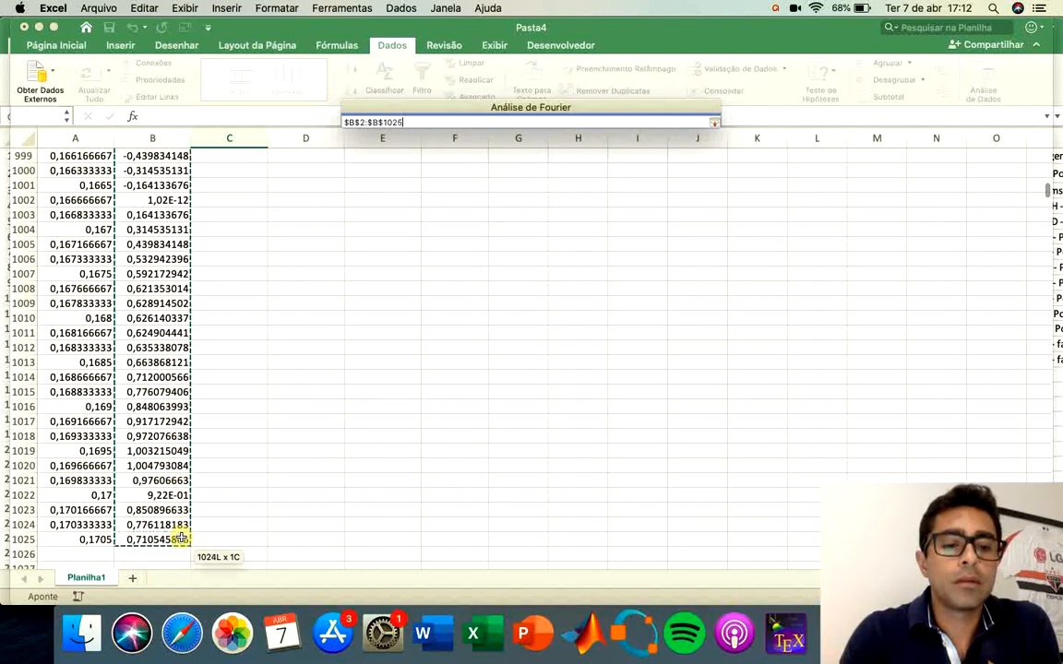
pyautogui.click(715, 121)
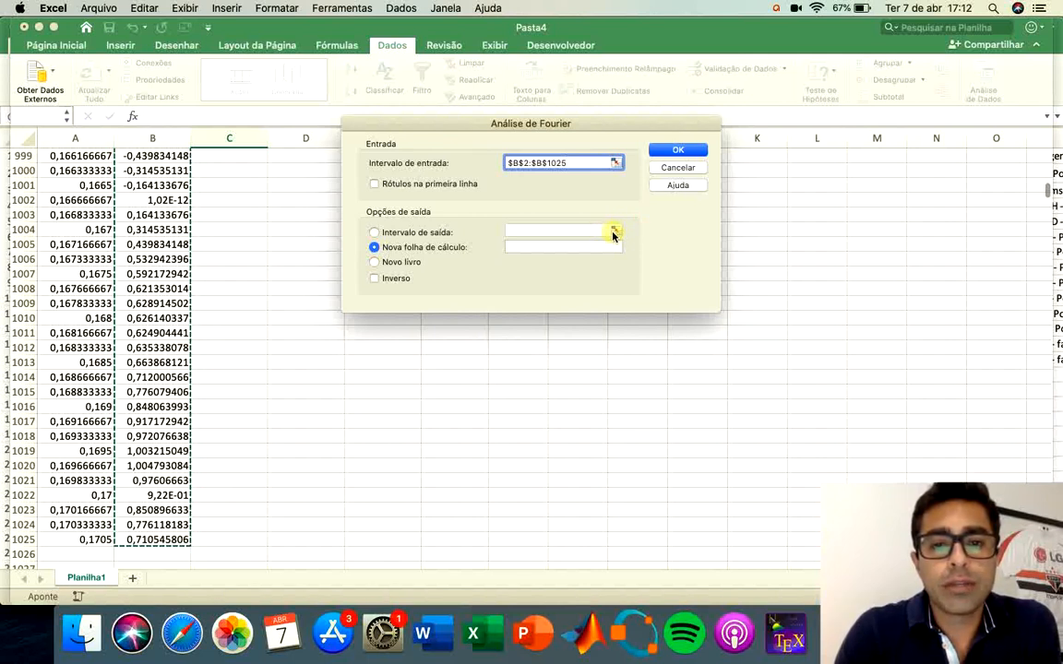
# - Send the Fourier results to an output range on the same sheet, D2:D1025 under Complexo FFT
pyautogui.click(421, 236)
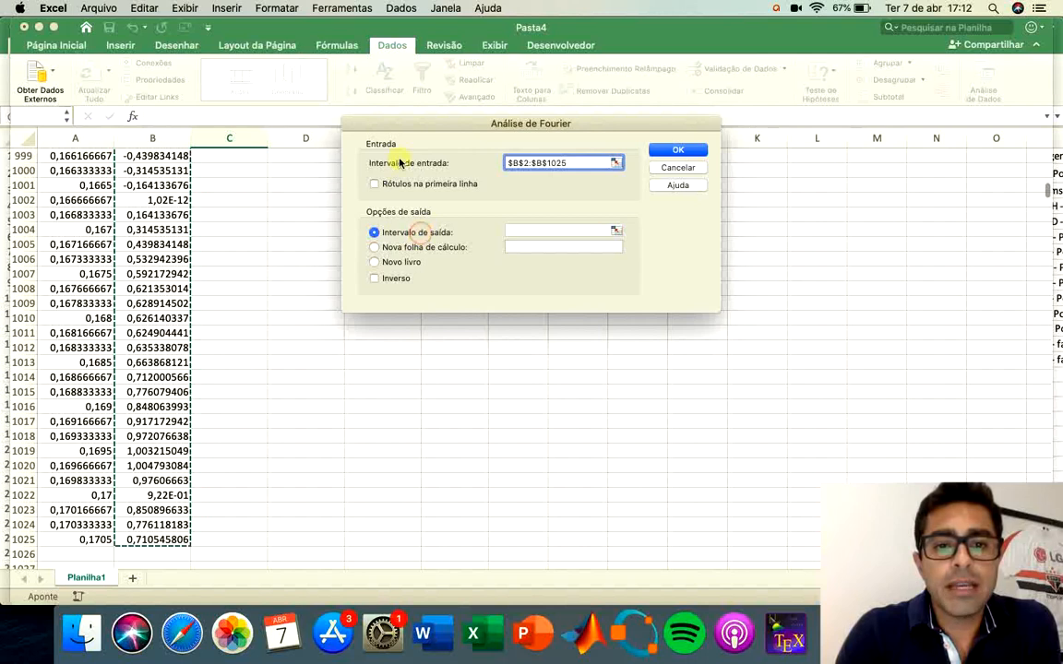
pyautogui.moveTo(424, 128); pyautogui.dragTo(559, 235)
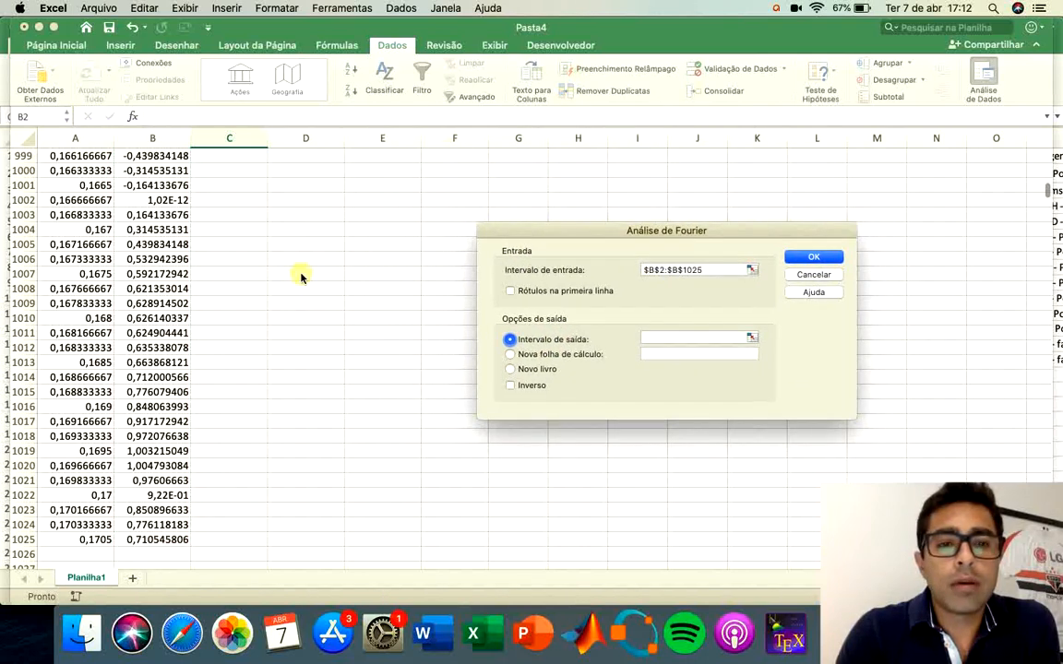
pyautogui.click(753, 339)
pyautogui.scroll(20, 418, 260)
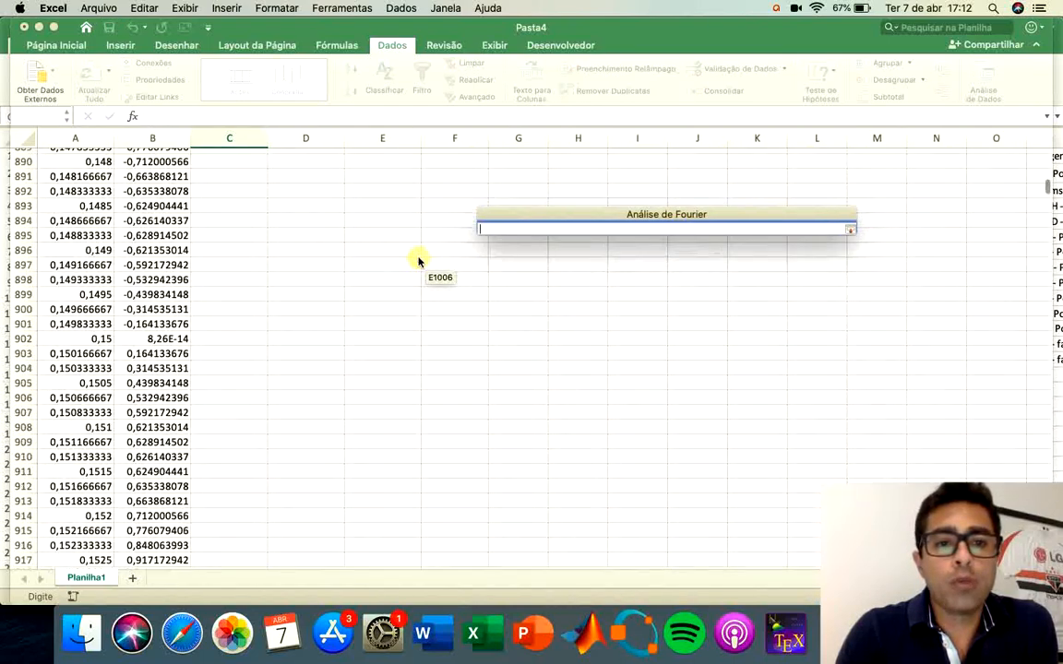
pyautogui.scroll(20, 418, 261)
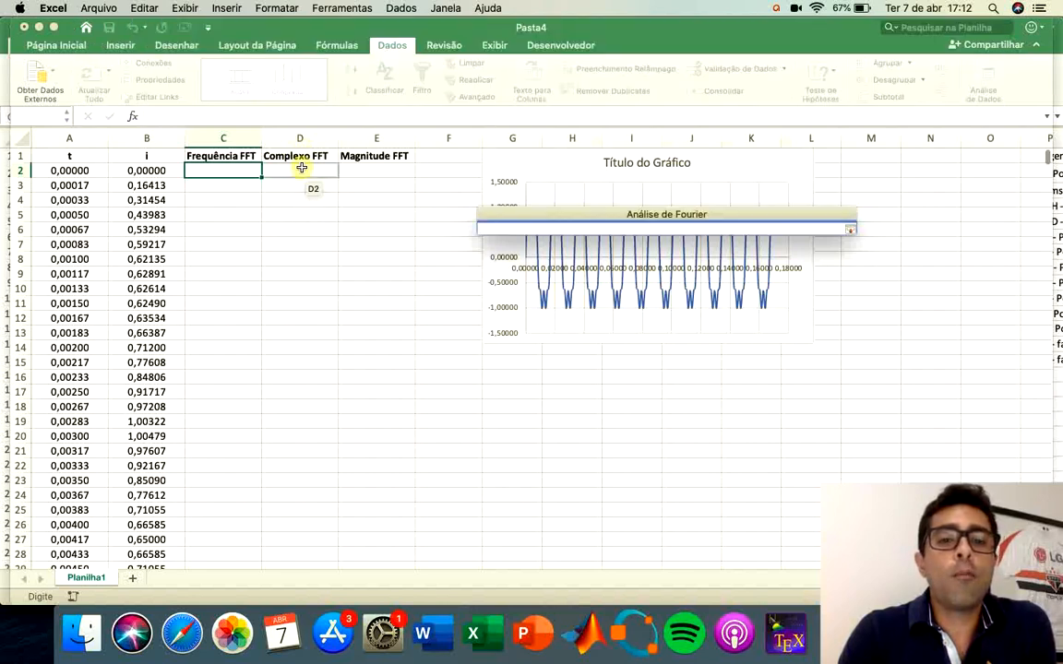
pyautogui.moveTo(300, 171); pyautogui.dragTo(318, 521)
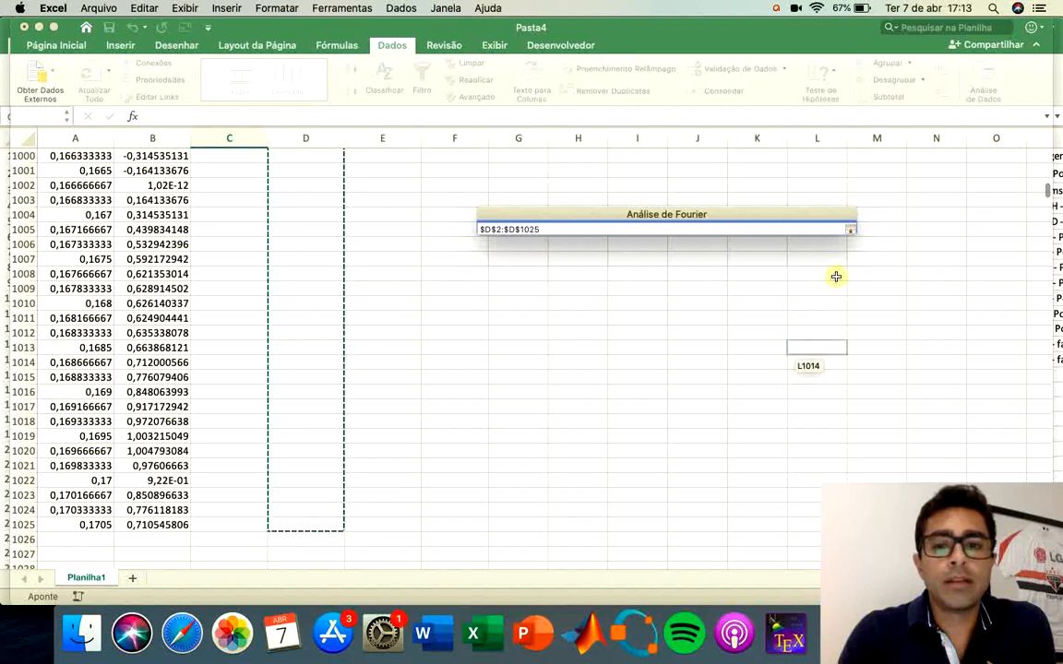
pyautogui.click(850, 230)
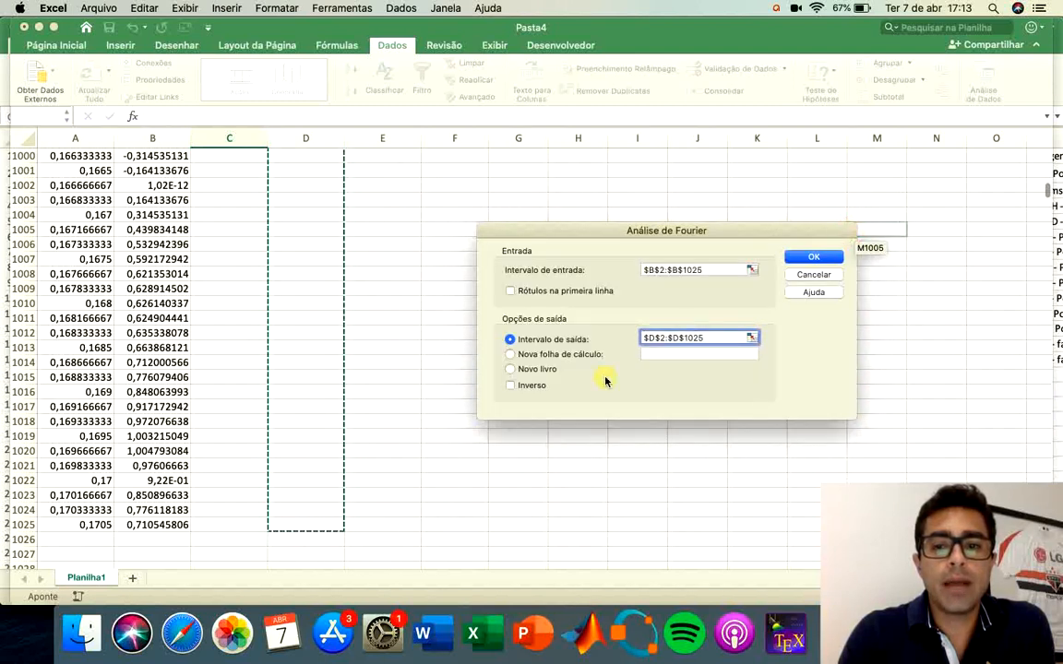
# - Enable the Inverso option and run the Fourier analysis to fill the Complexo FFT column
pyautogui.click(511, 385)
pyautogui.click(816, 260)
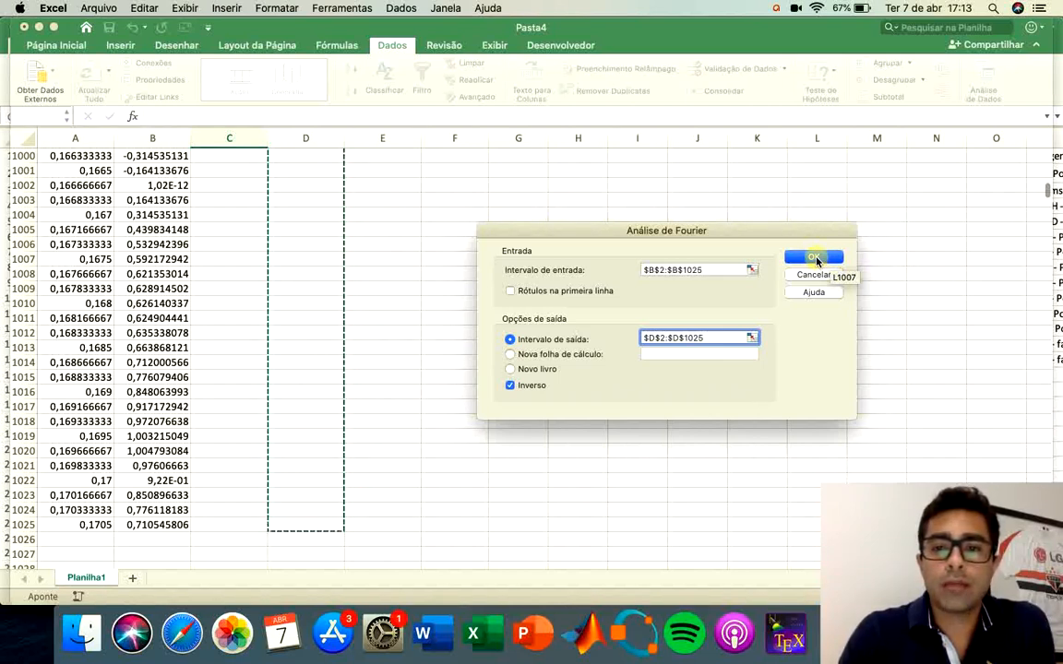
pyautogui.click(814, 259)
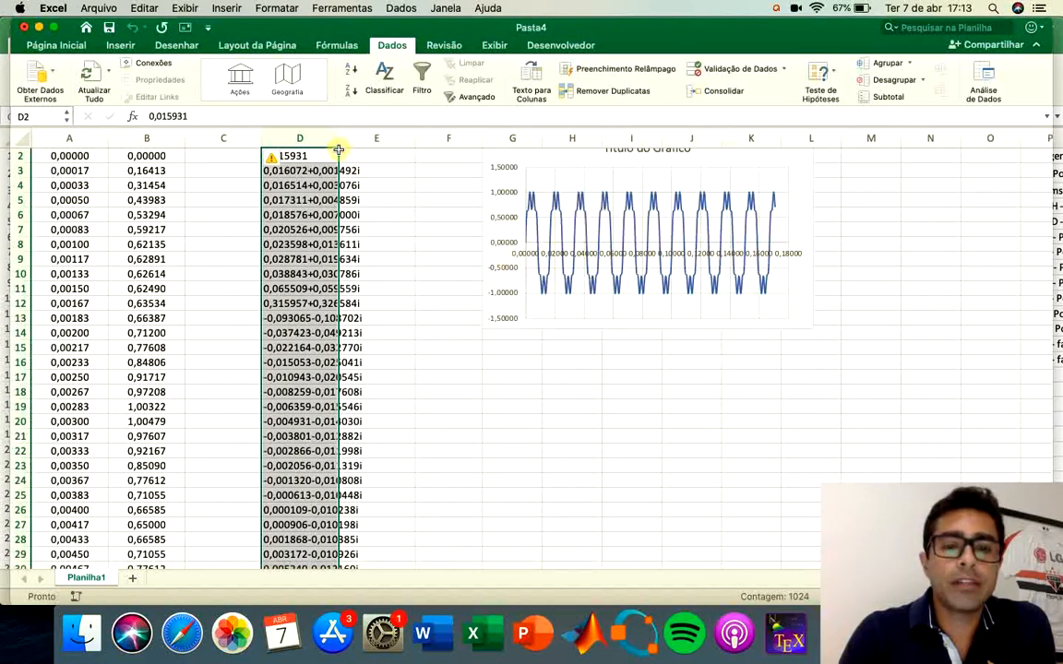
pyautogui.scroll(1, 339, 146)
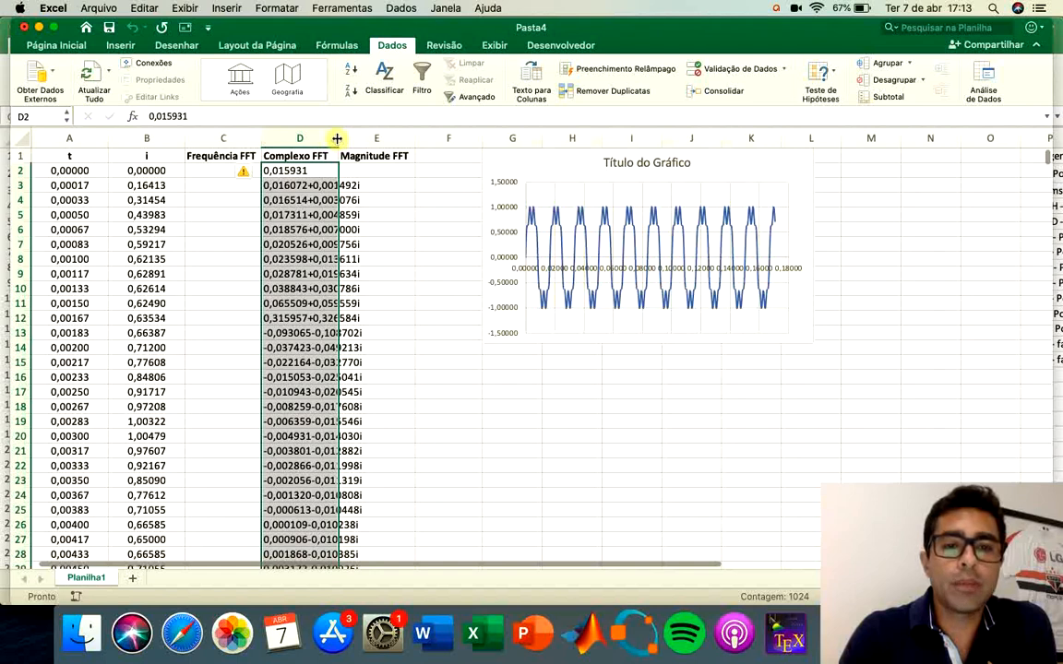
# - Widen the Complexo FFT column to show its full values and enter =IMABS(D2) in E2 under Magnitude FFT
pyautogui.moveTo(337, 139); pyautogui.dragTo(368, 138)
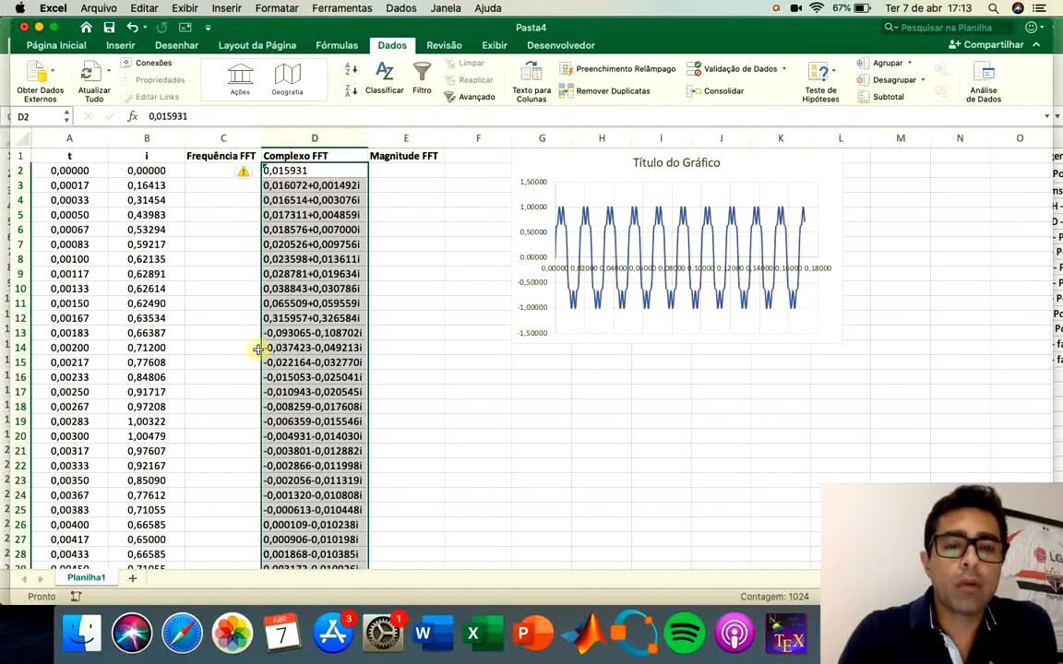
pyautogui.click(409, 174)
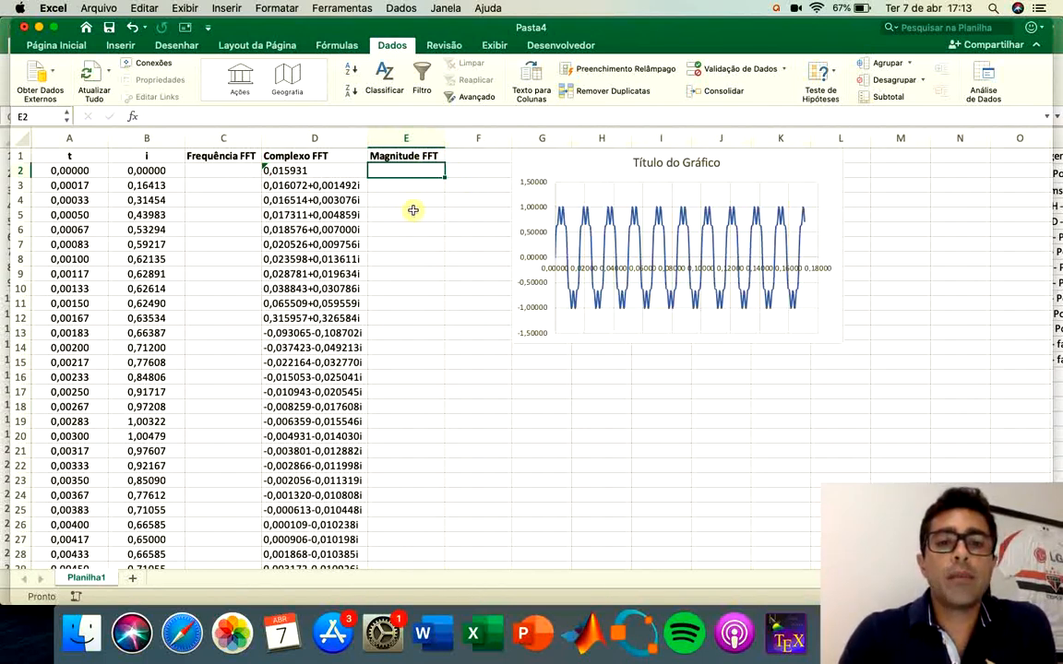
pyautogui.write('=')
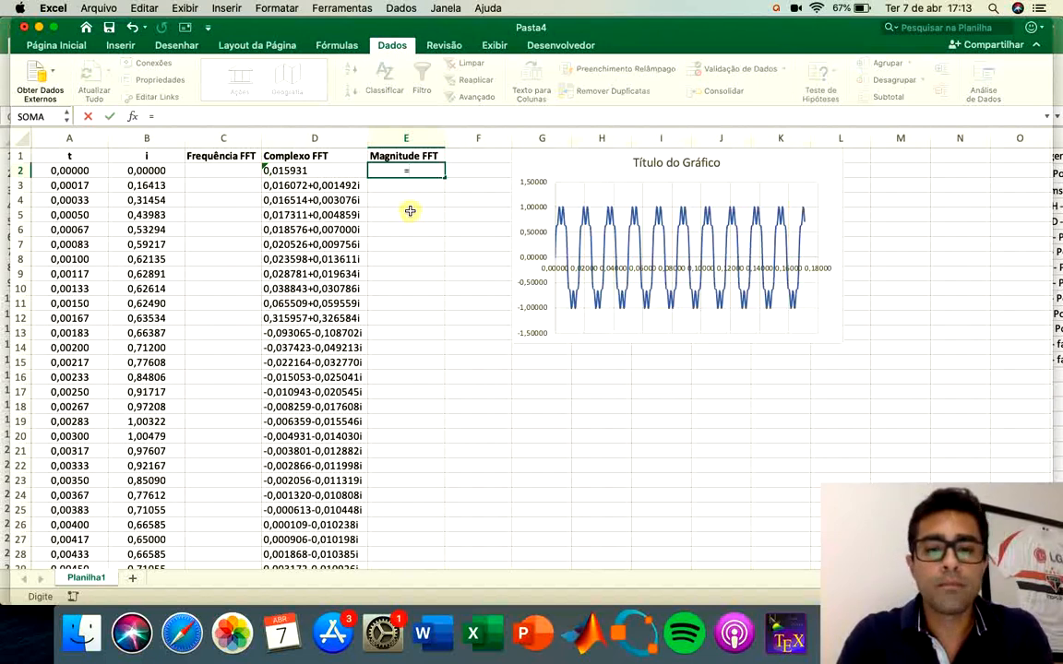
pyautogui.write('imab')
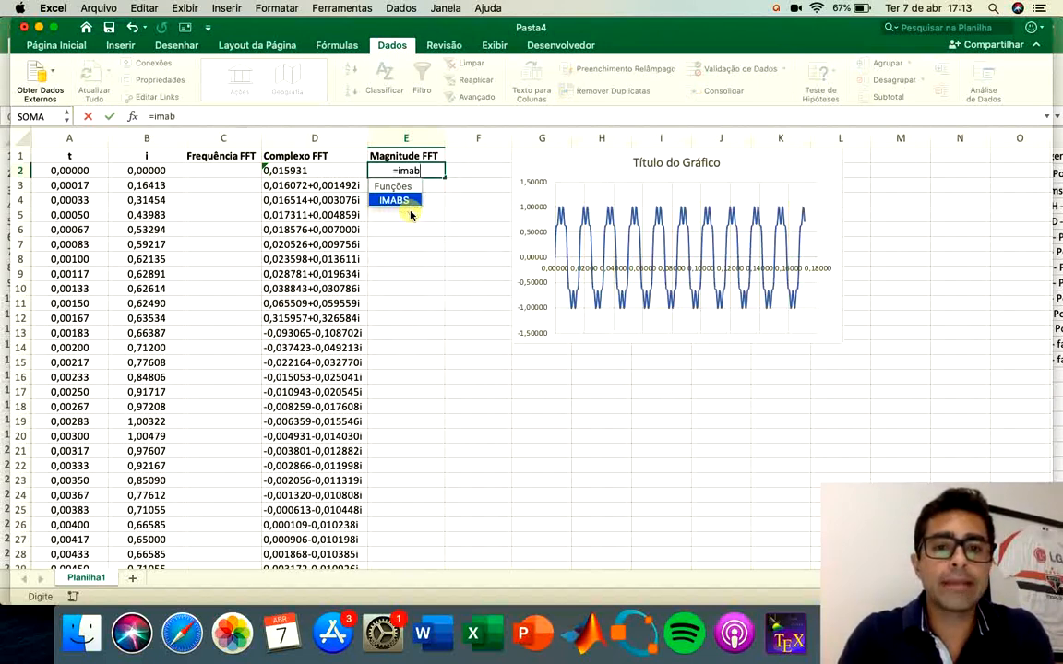
pyautogui.write('s(')
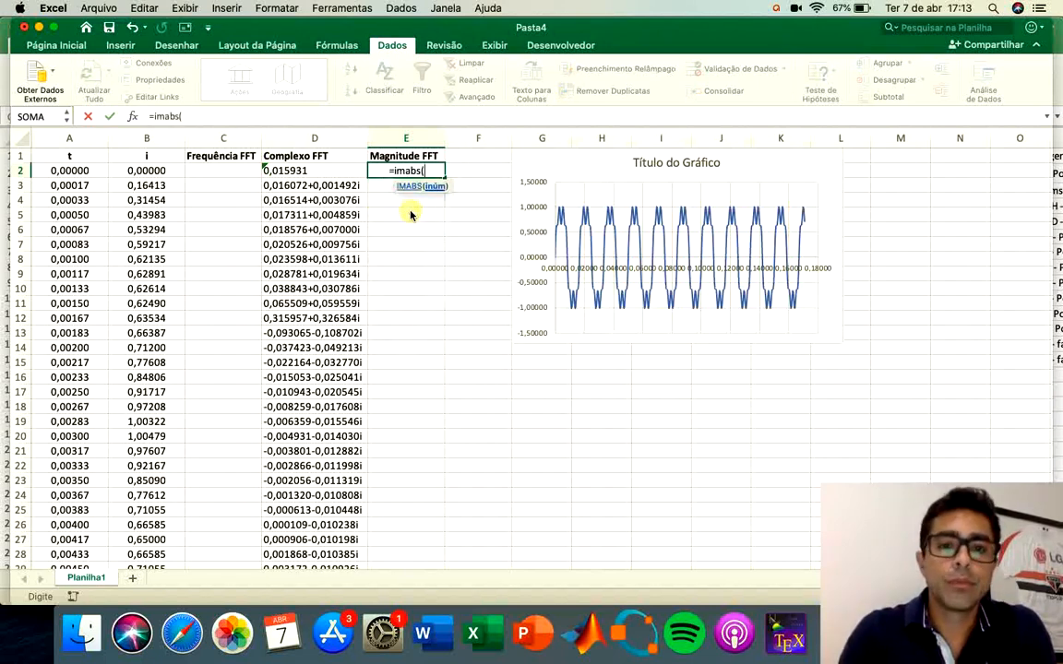
pyautogui.click(314, 170)
pyautogui.write(')')
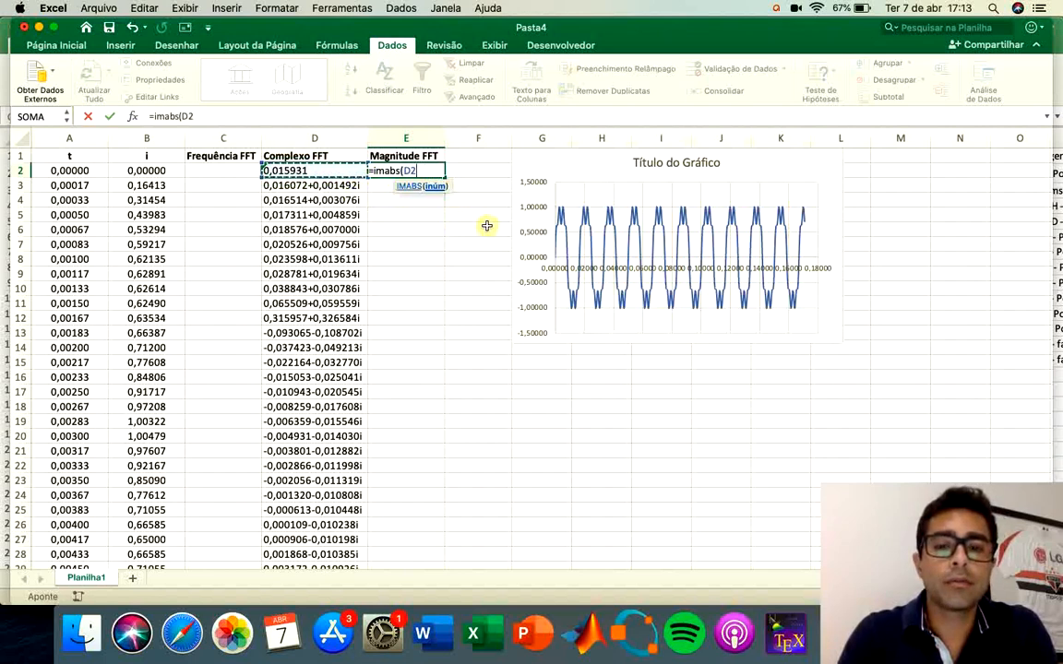
pyautogui.press('Return')
# - Fill the IMABS formula from E2 down the Magnitude FFT column alongside all the complex results and check the filled rows
pyautogui.click(430, 171)
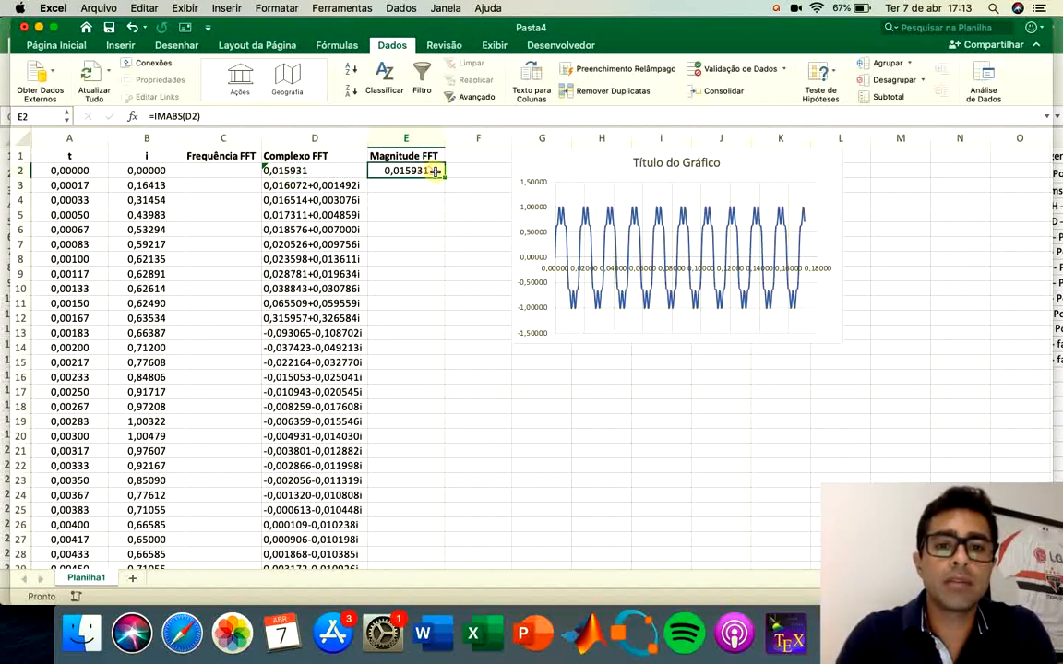
pyautogui.doubleClick(444, 177)
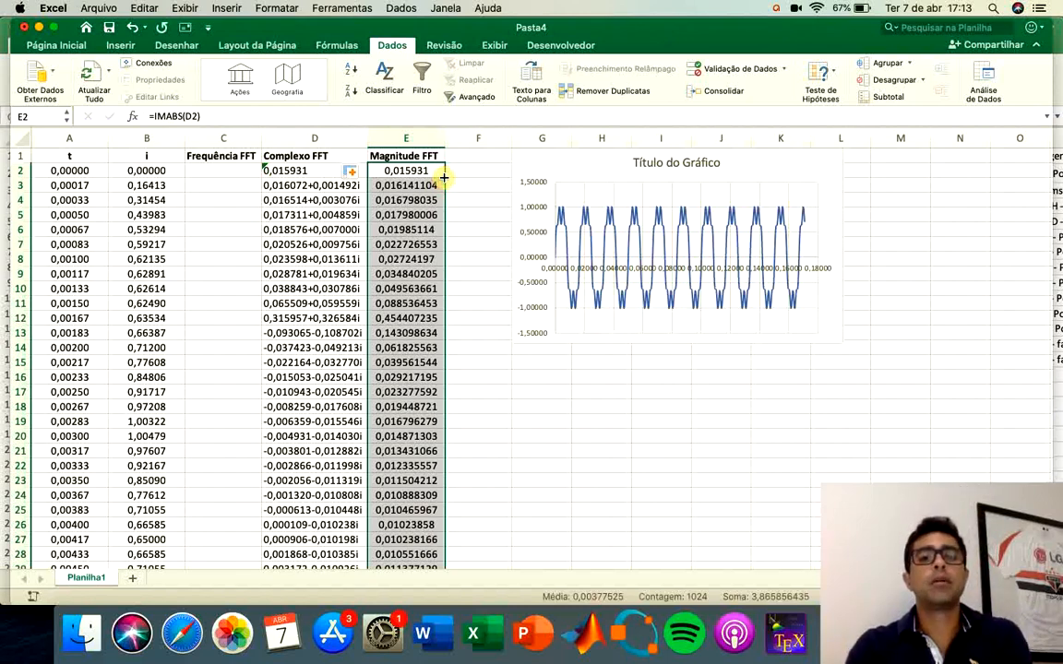
pyautogui.scroll(-9, 406, 423)
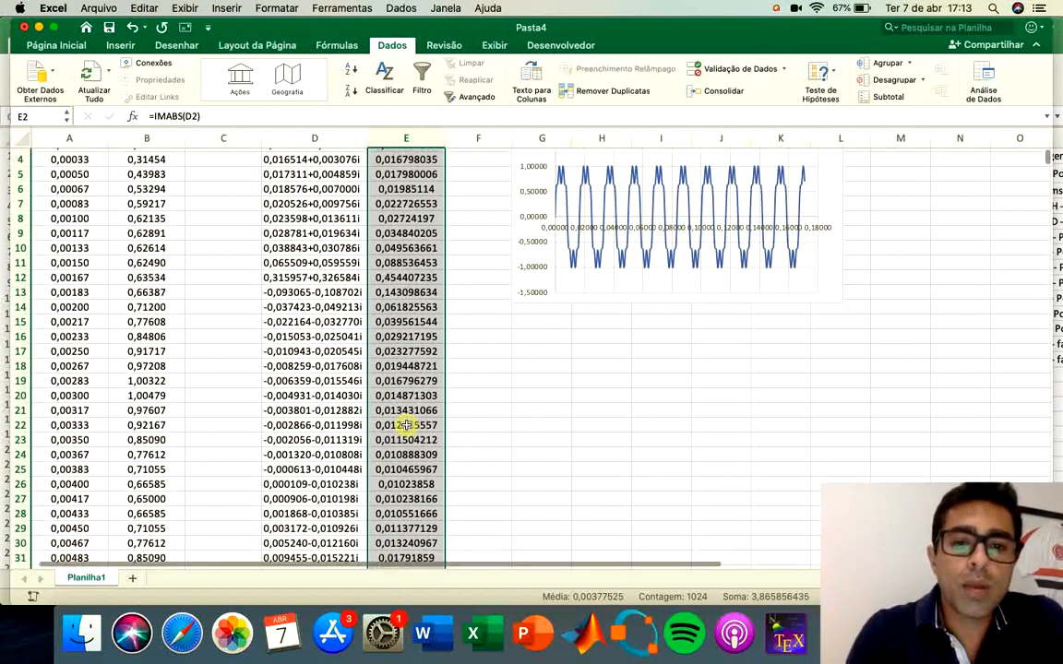
pyautogui.scroll(-20, 406, 422)
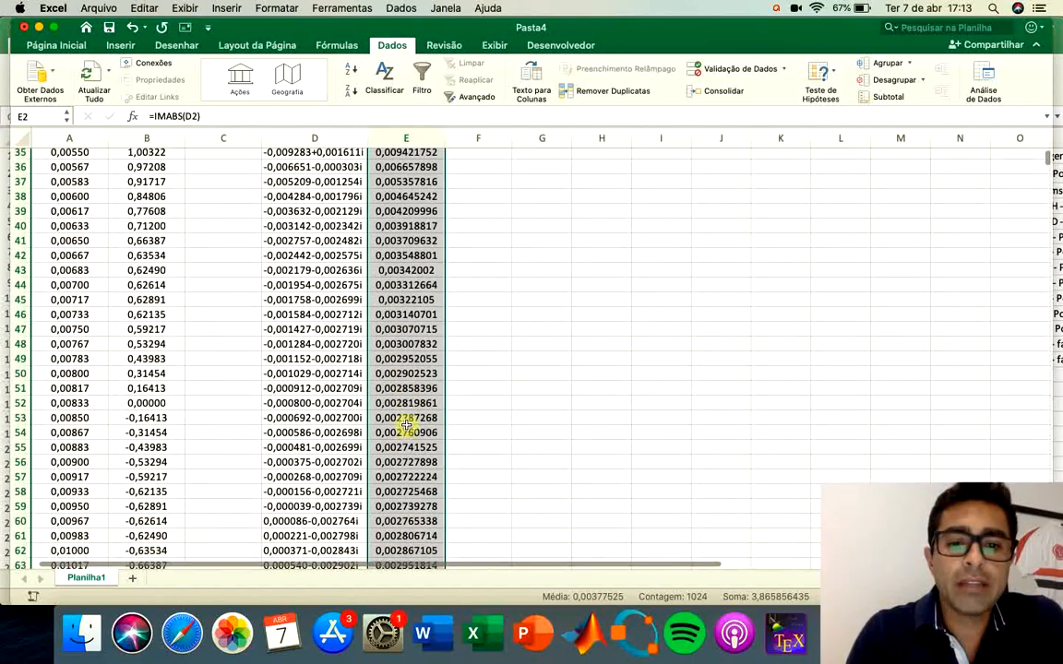
pyautogui.scroll(20, 407, 427)
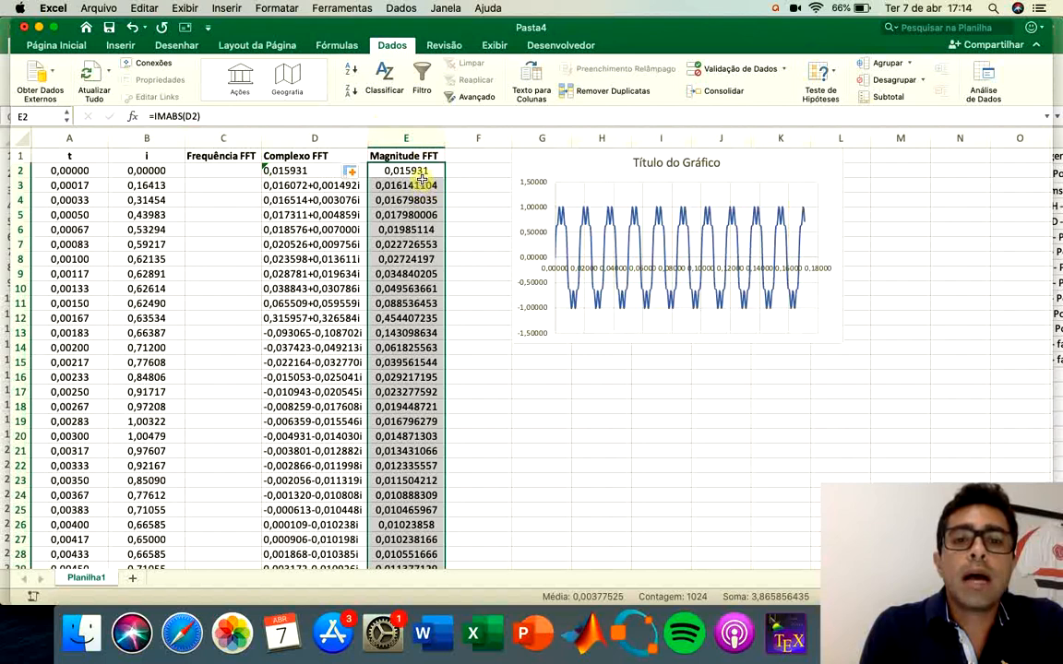
# - Examine the Vh values for harmonic orders 1 and 3 in the Indicadores de Qualidade de Energia workbook and return to Pasta4
pyautogui.press('super+grave')
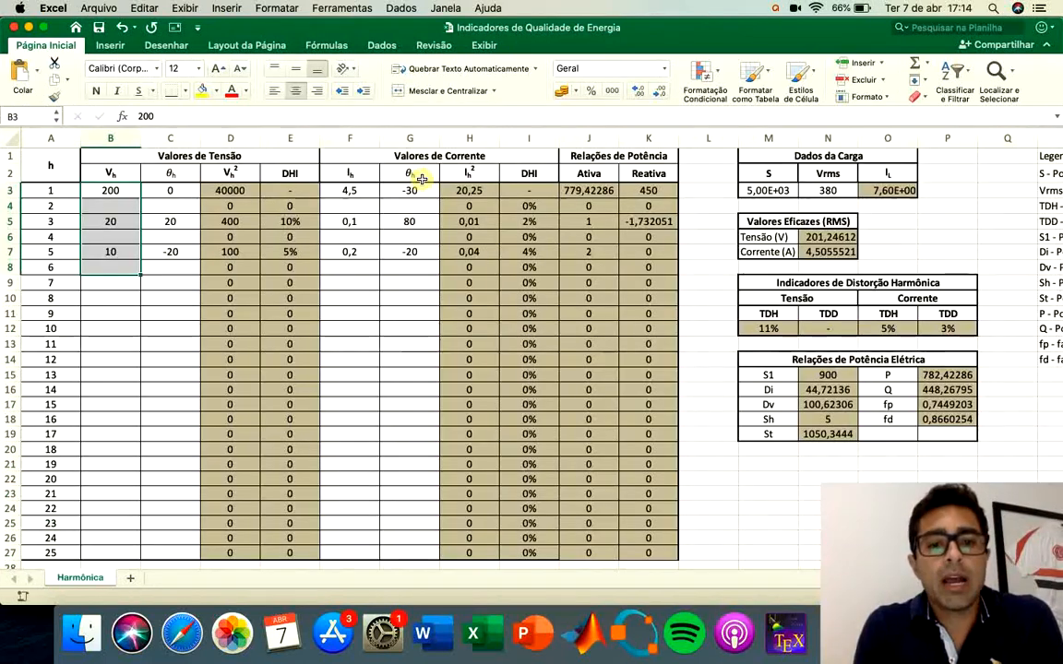
pyautogui.click(51, 191)
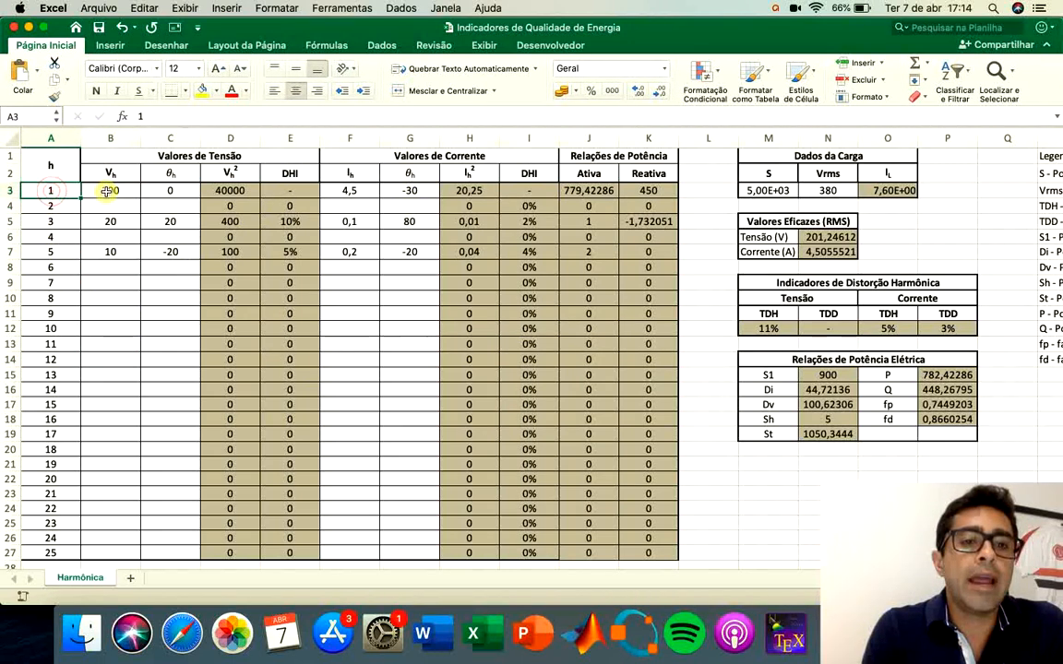
pyautogui.click(108, 191)
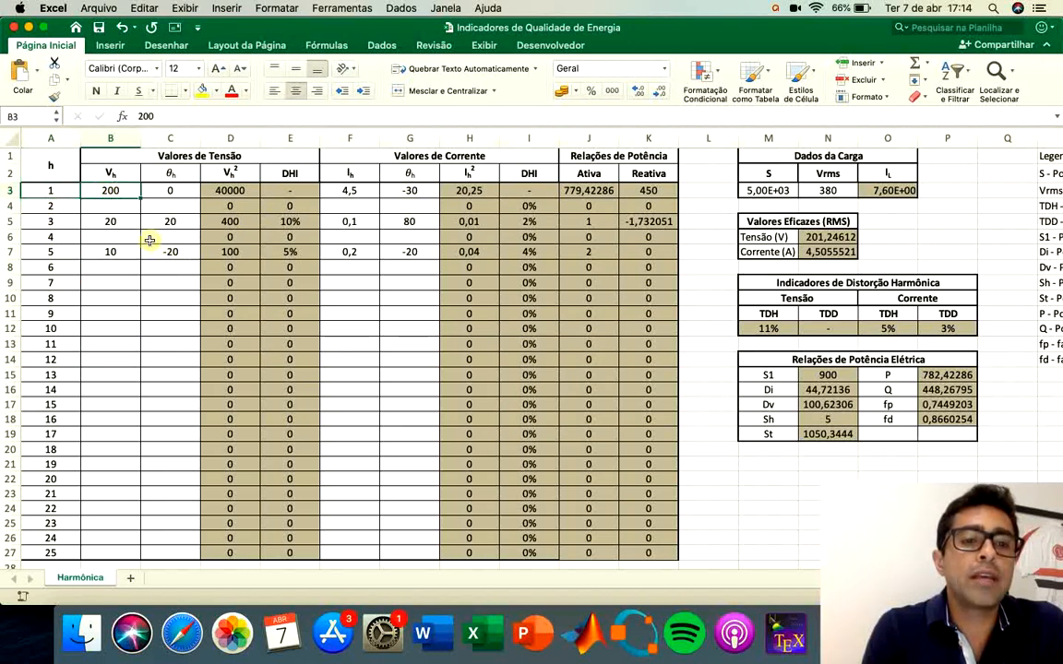
pyautogui.click(46, 195)
pyautogui.click(63, 224)
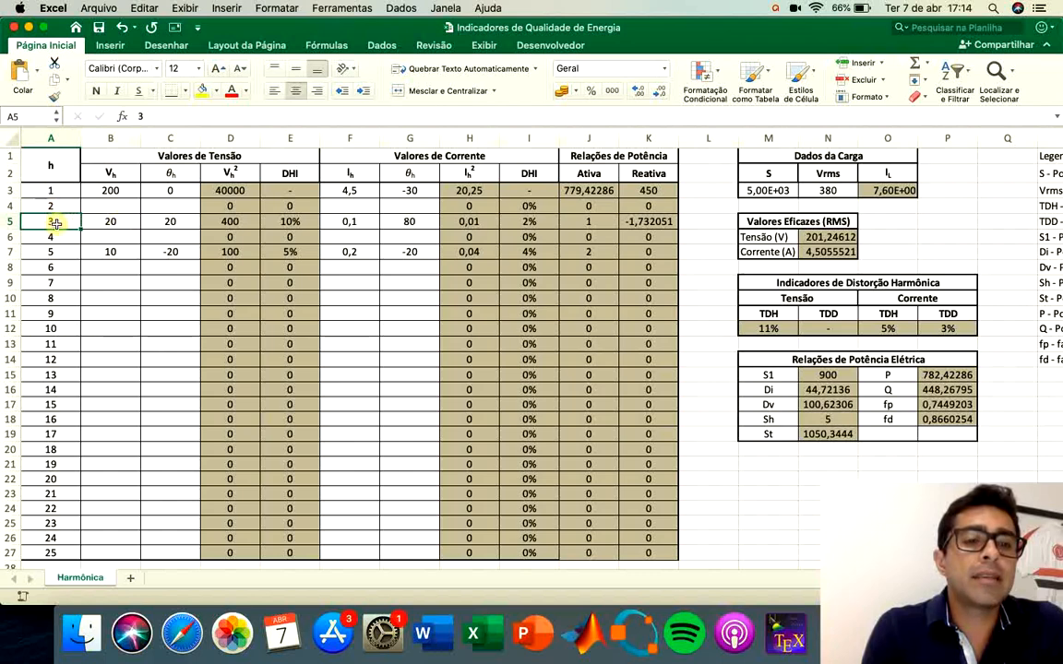
pyautogui.click(109, 222)
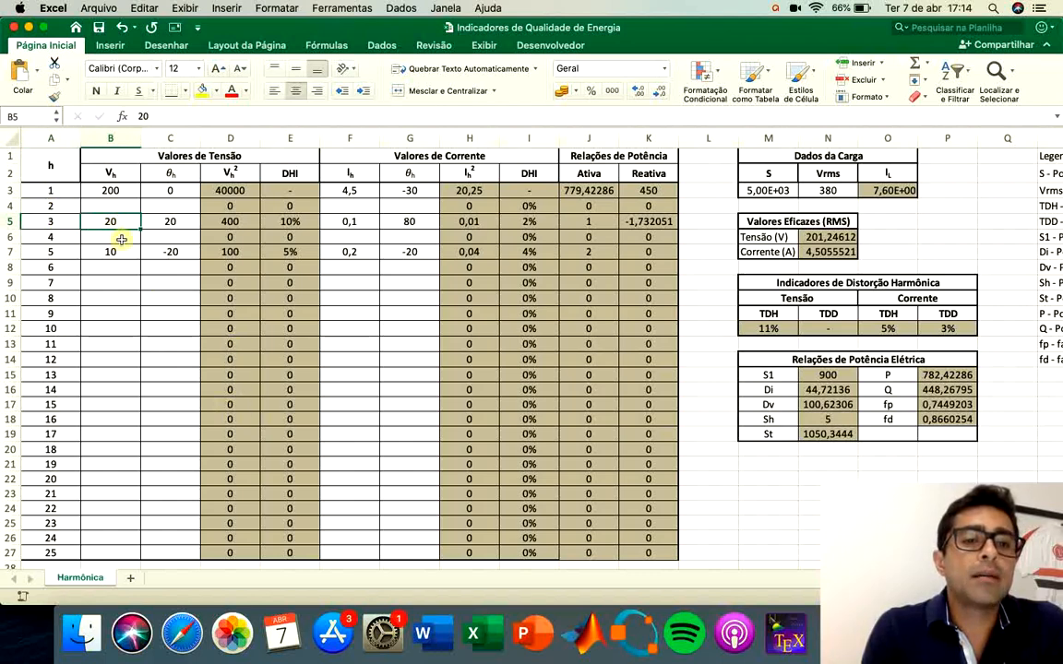
pyautogui.press('super+grave')
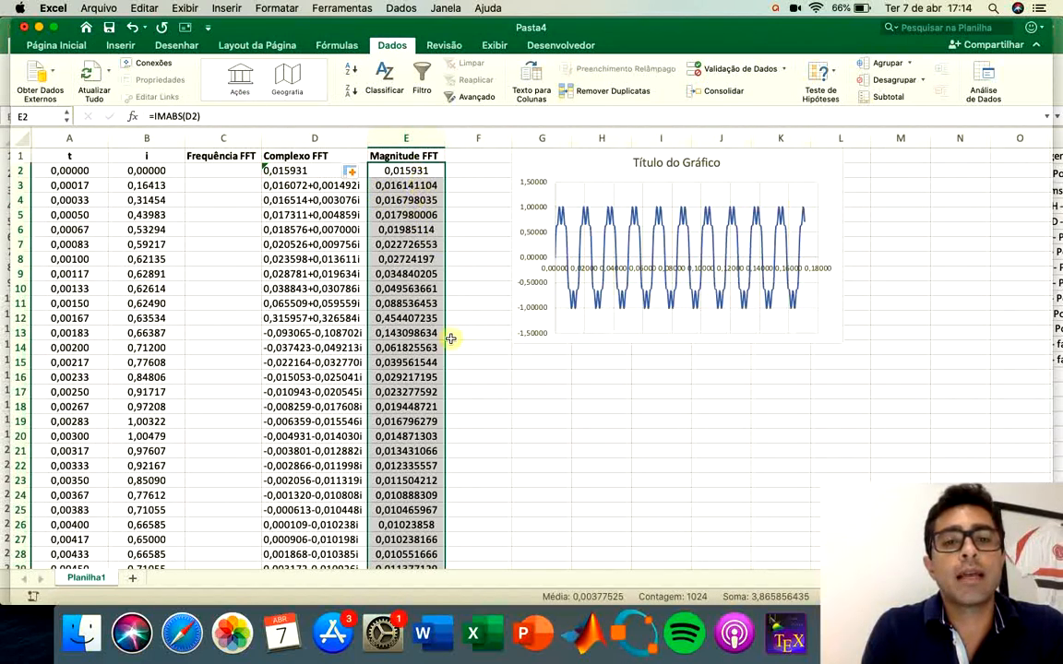
# - Enter 0 as the starting frequency in C2 under Frequência FFT
pyautogui.click(218, 172)
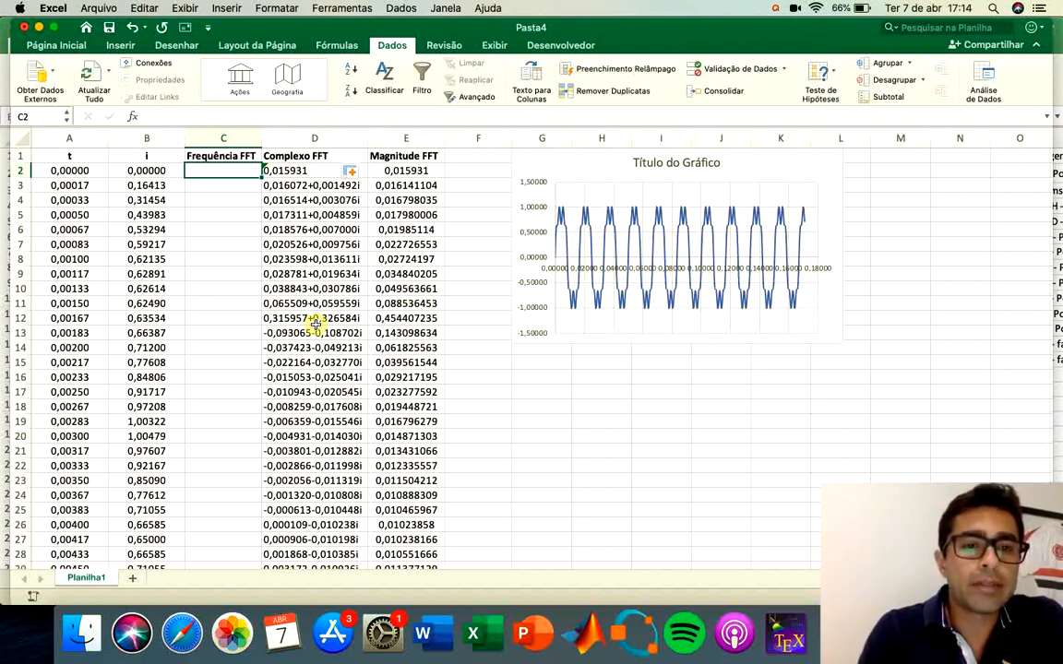
pyautogui.write('0')
pyautogui.press('Return')
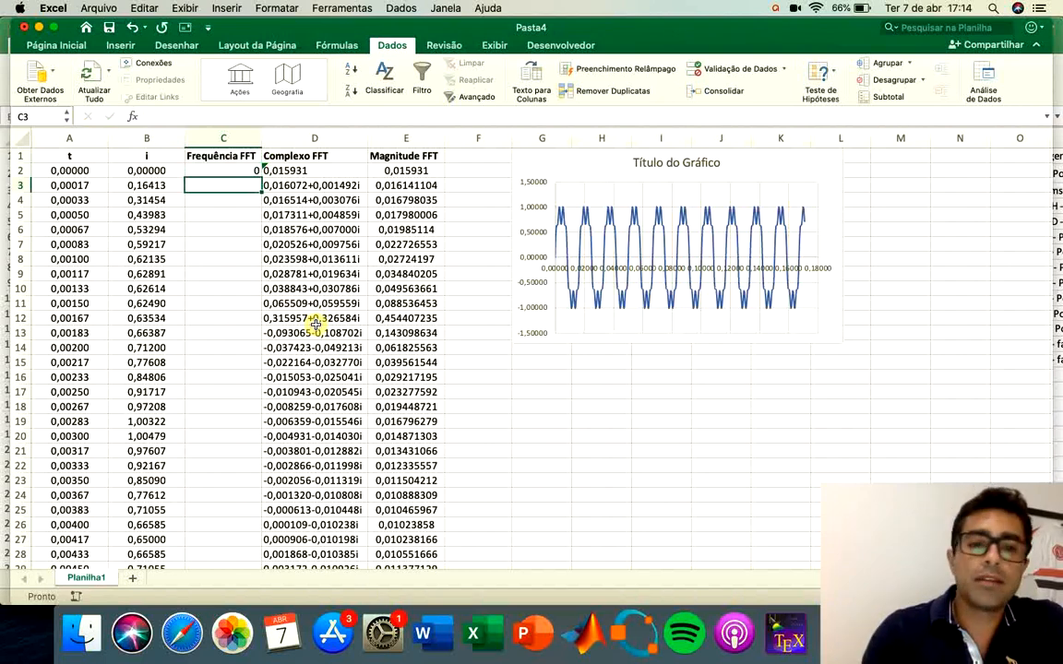
# - Build the frequency increment formula =C2+1/A1025 in C3, referencing the last time value in column A
pyautogui.write('=')
pyautogui.click(200, 173)
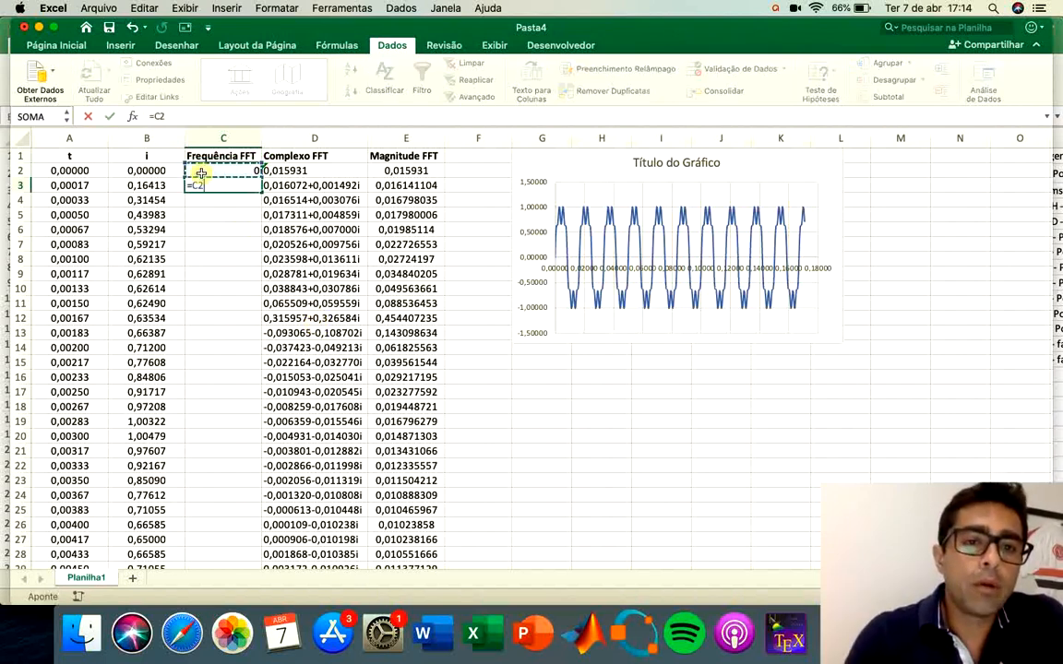
pyautogui.write('+1/')
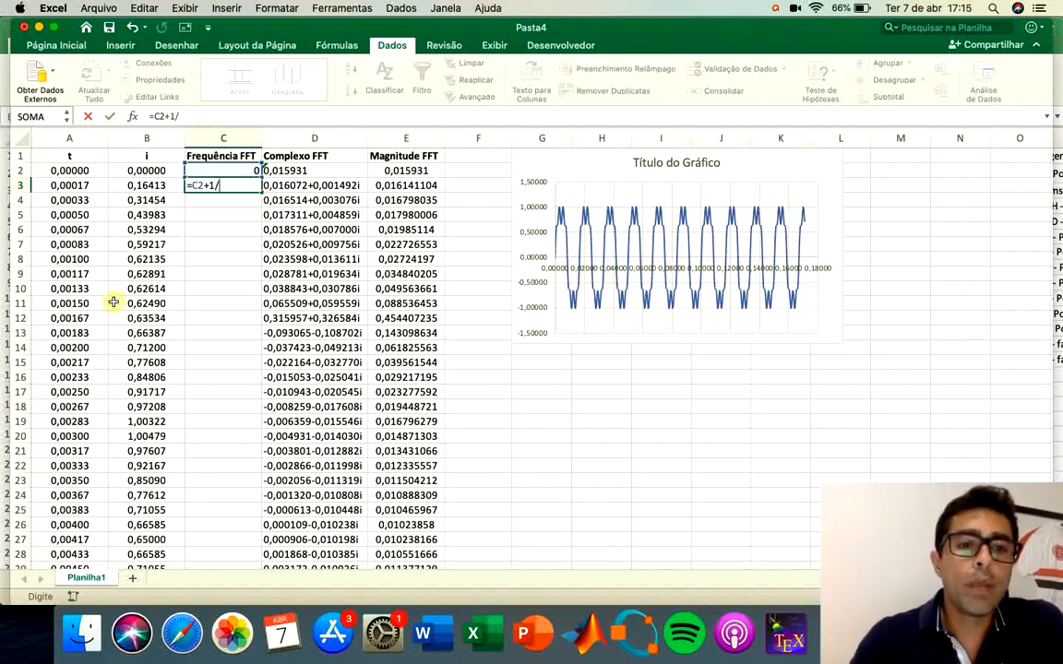
pyautogui.scroll(-20, 113, 301)
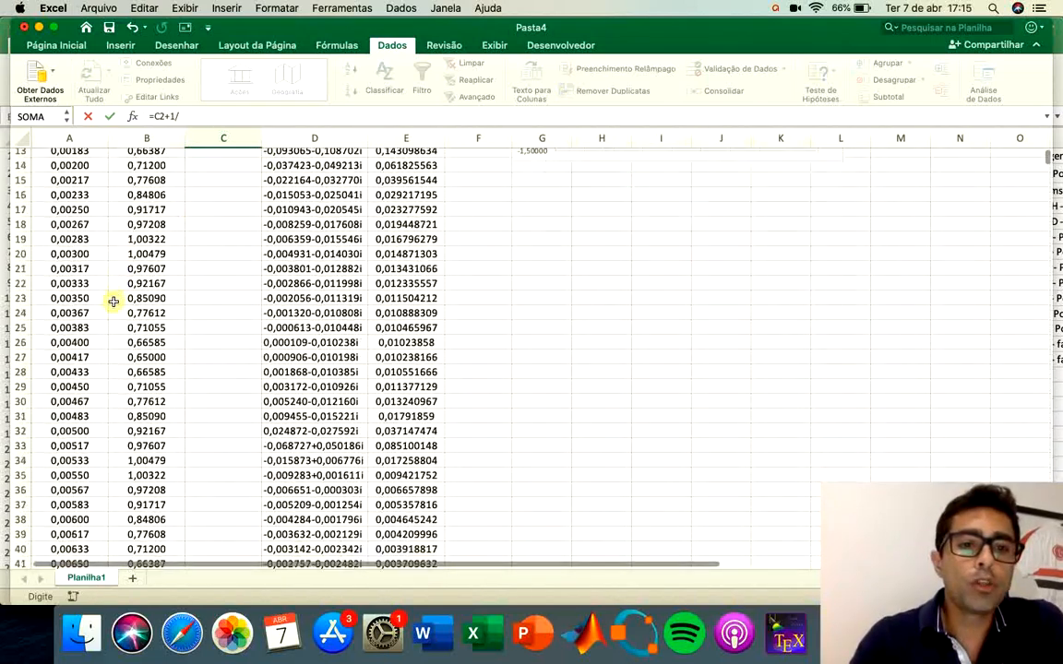
pyautogui.scroll(-20, 112, 301)
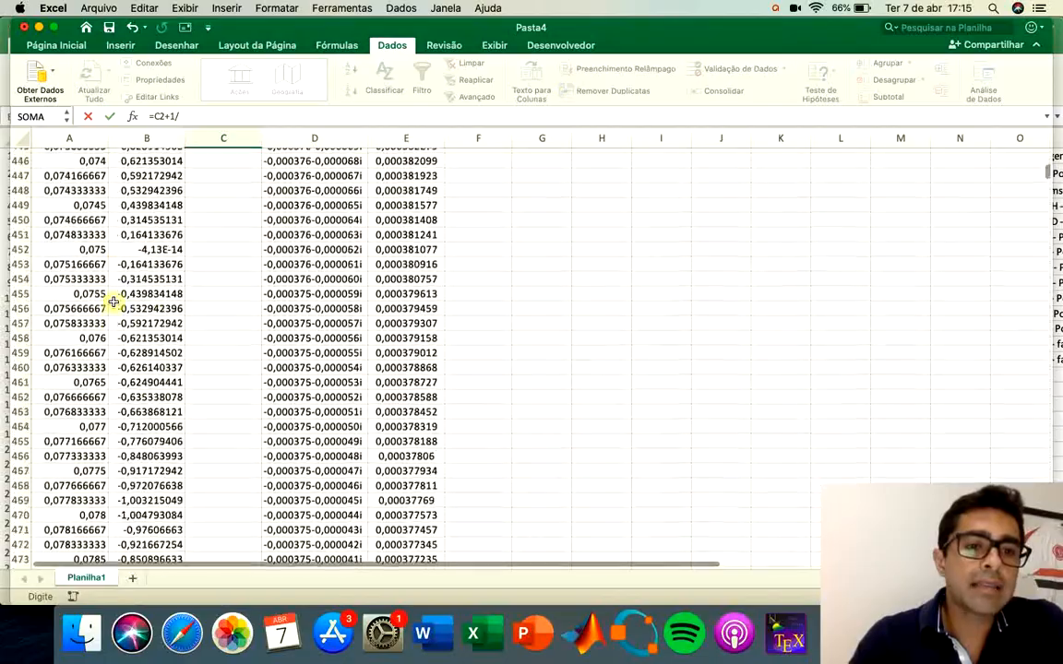
pyautogui.scroll(-17, 112, 291)
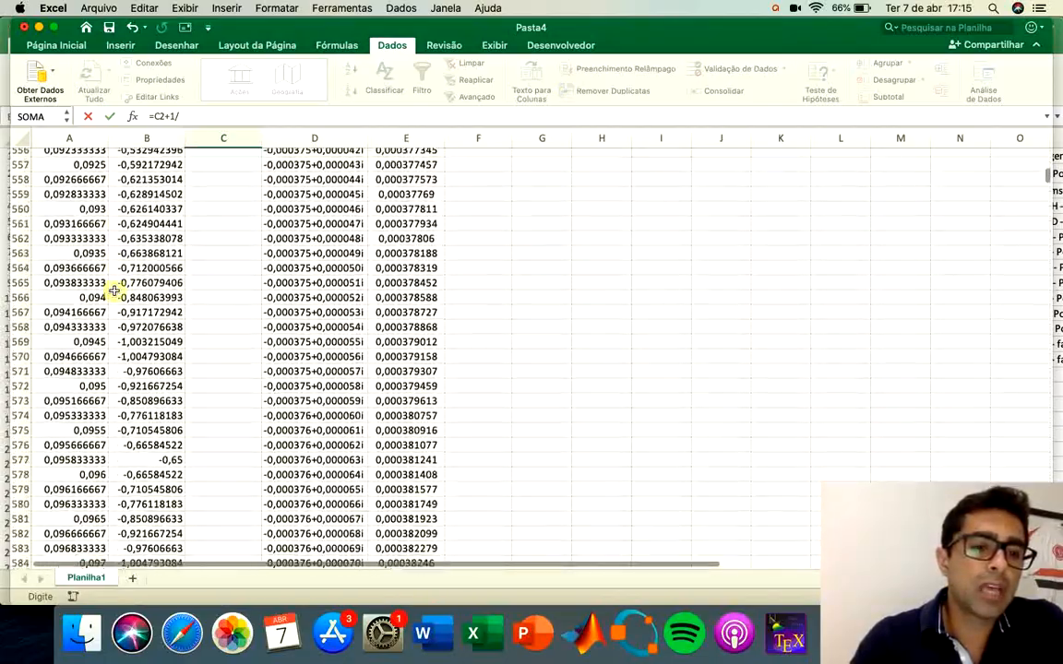
pyautogui.scroll(-20, 113, 291)
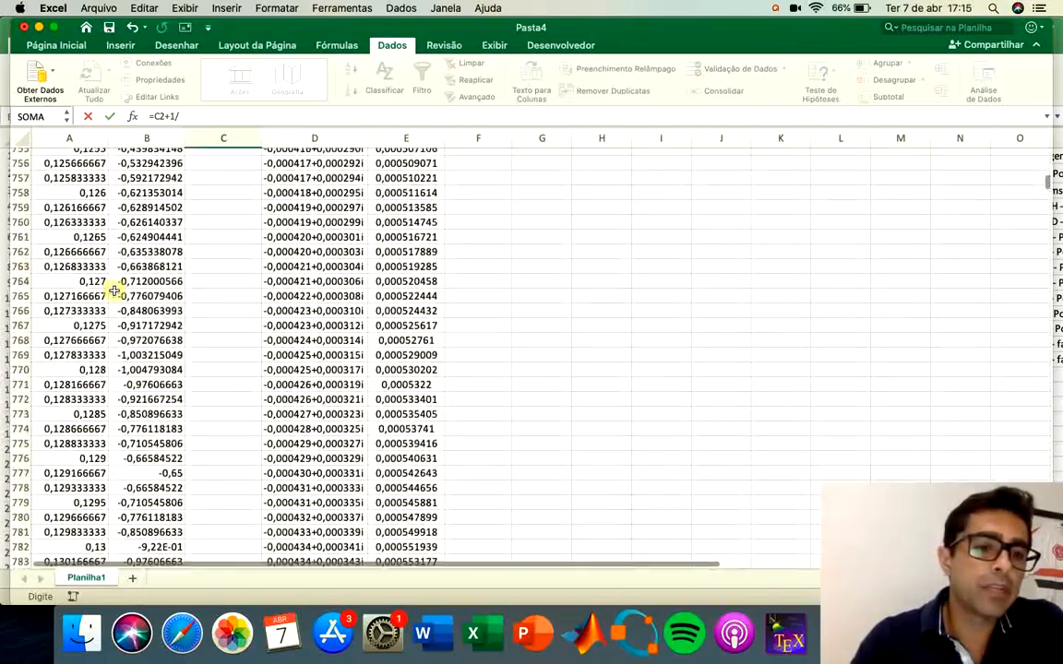
pyautogui.scroll(14, 114, 291)
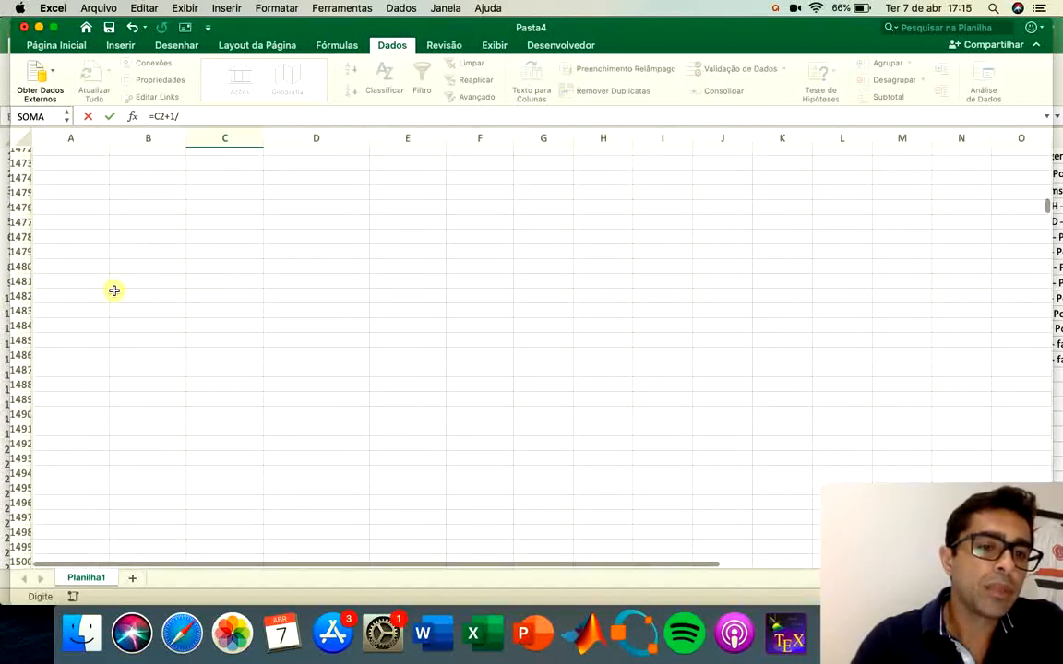
pyautogui.scroll(20, 113, 290)
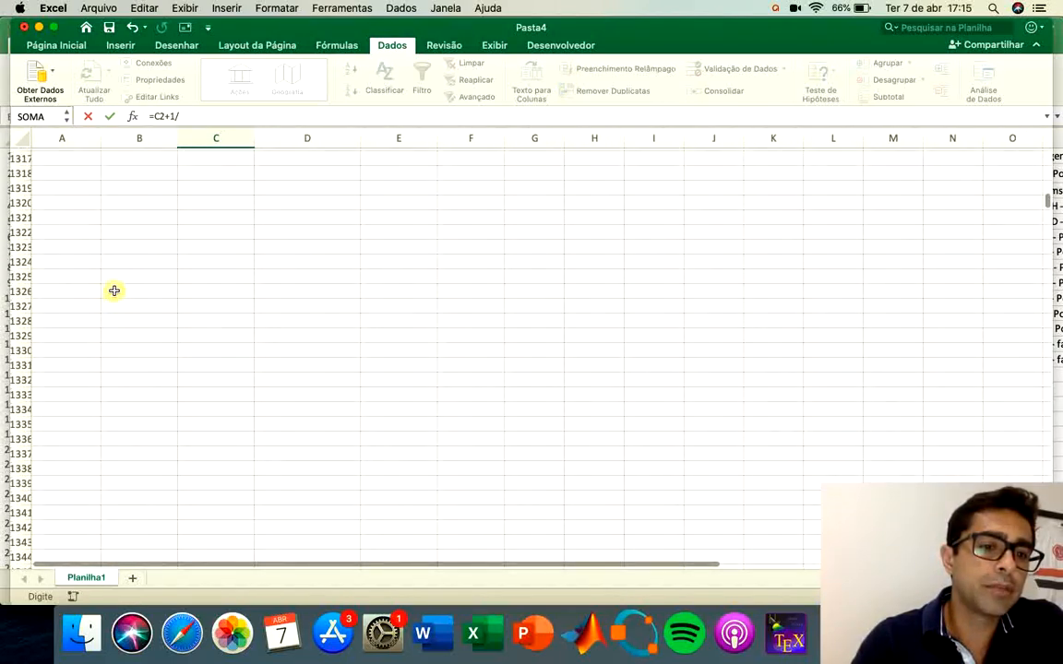
pyautogui.scroll(-6, 113, 291)
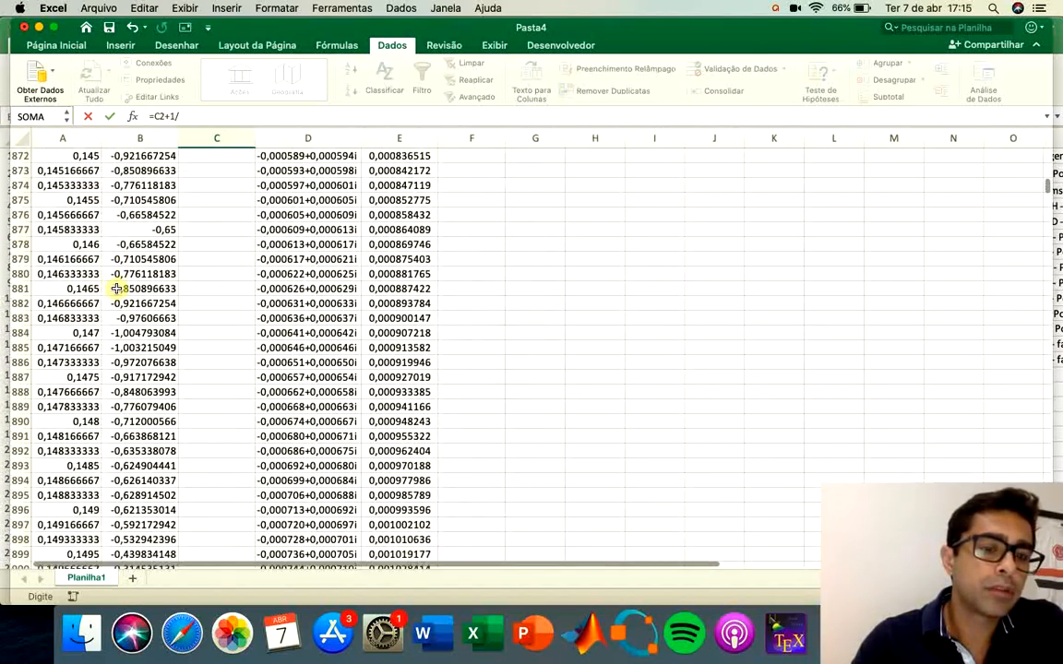
pyautogui.scroll(-6, 117, 289)
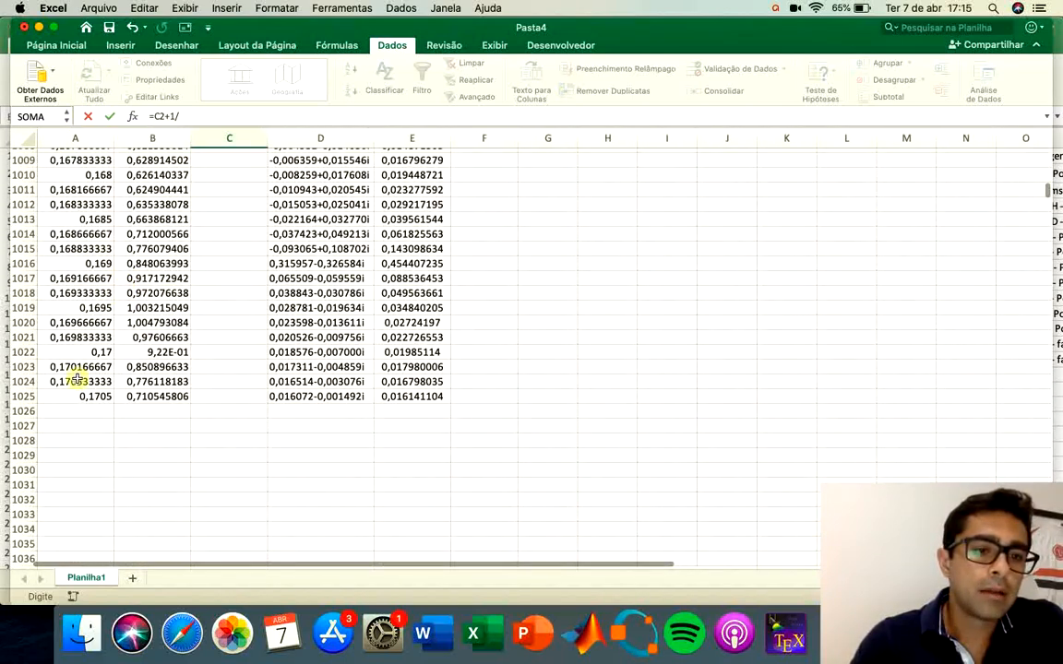
pyautogui.click(80, 396)
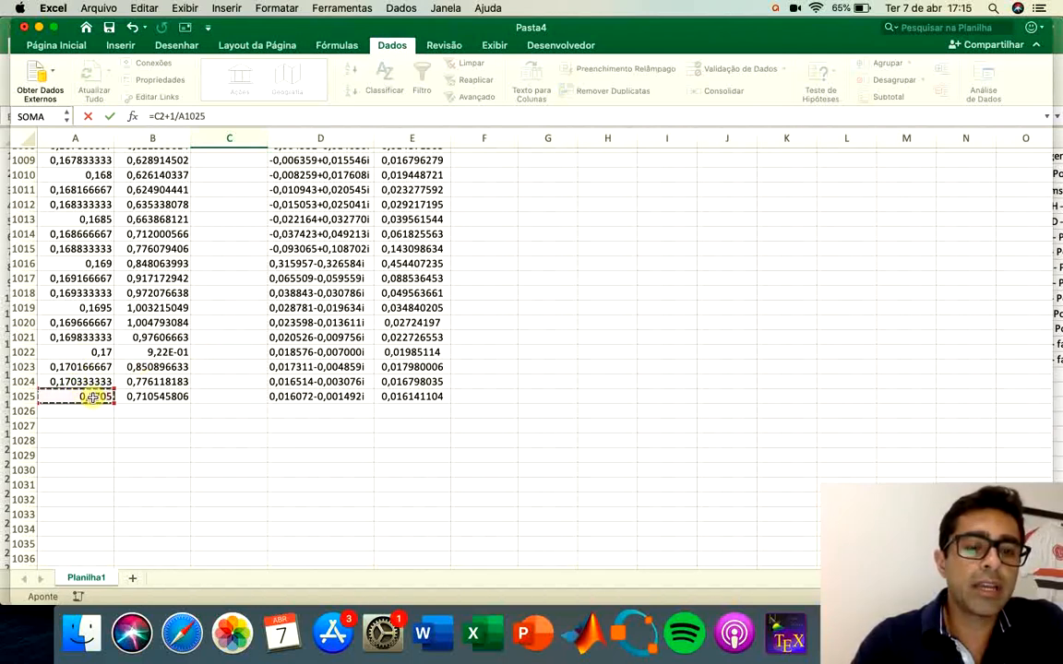
# - Make the time reference absolute so C3 reads =C2+1/$A$1025, and fill the formula down the Frequência FFT column
pyautogui.click(181, 116)
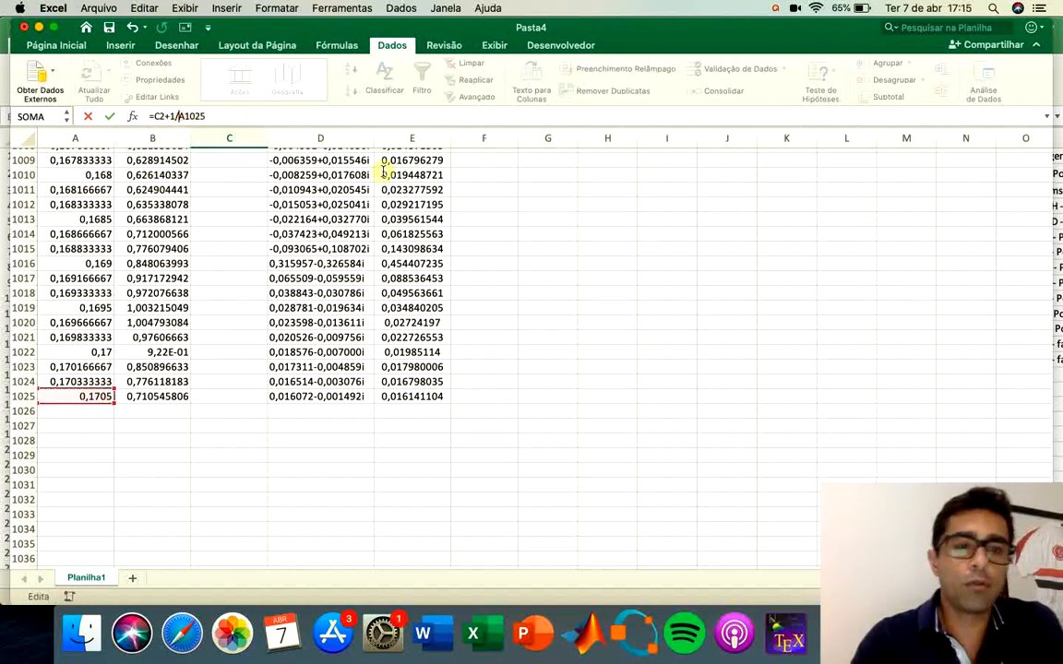
pyautogui.write('$A$')
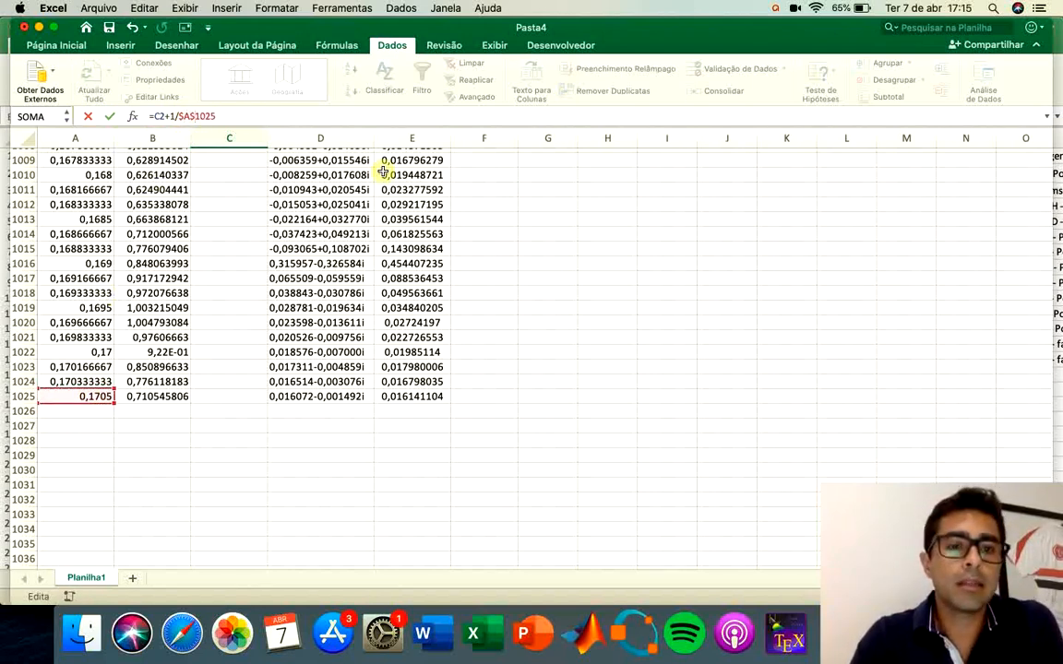
pyautogui.press('Return')
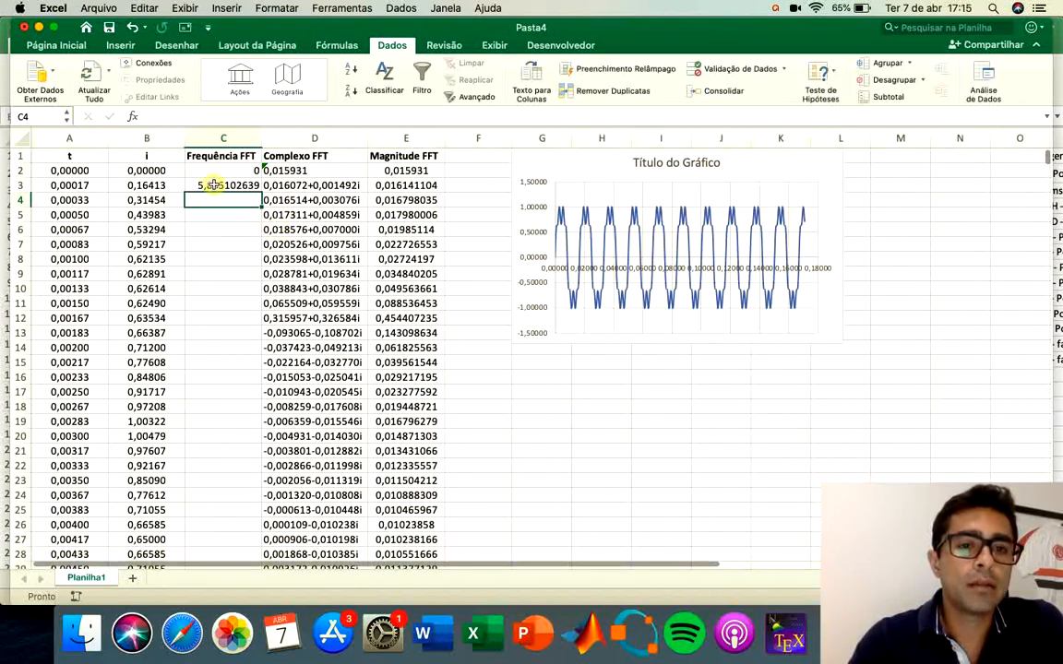
pyautogui.click(216, 185)
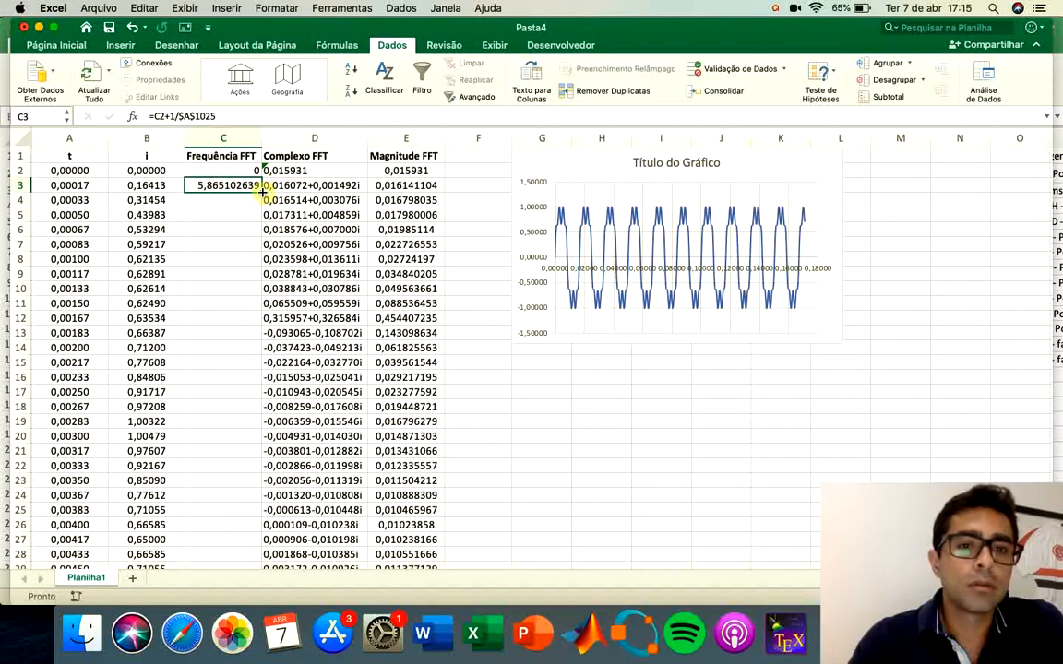
pyautogui.doubleClick(262, 191)
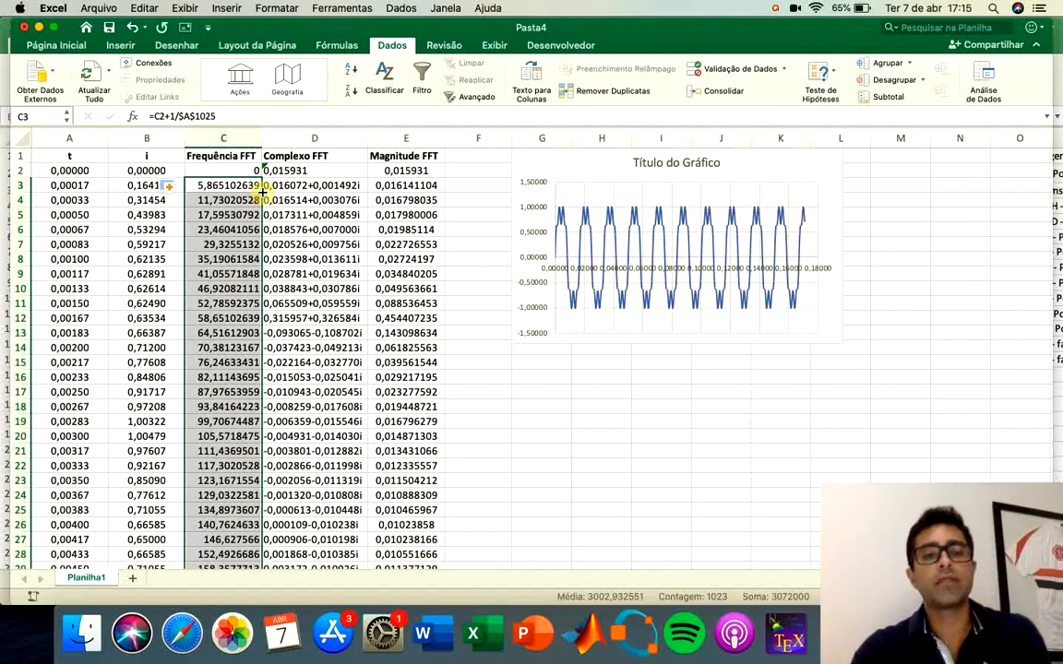
# - Examine the filled Frequência FFT values beside the complex and magnitude columns through about row 490, and return to row 2
pyautogui.scroll(-5, 245, 305)
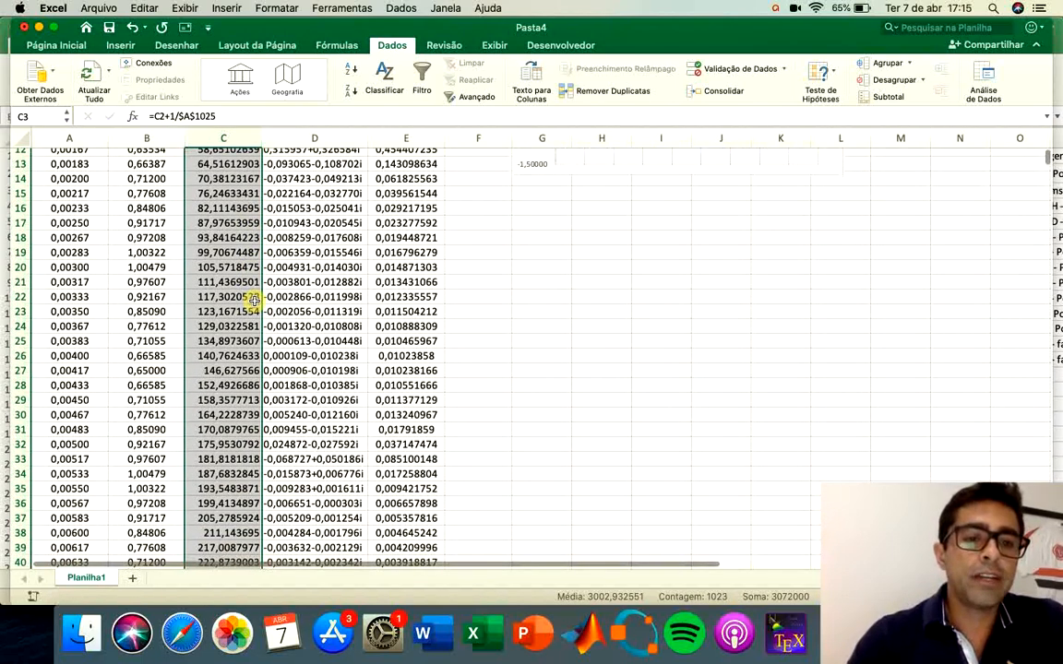
pyautogui.scroll(-20, 254, 300)
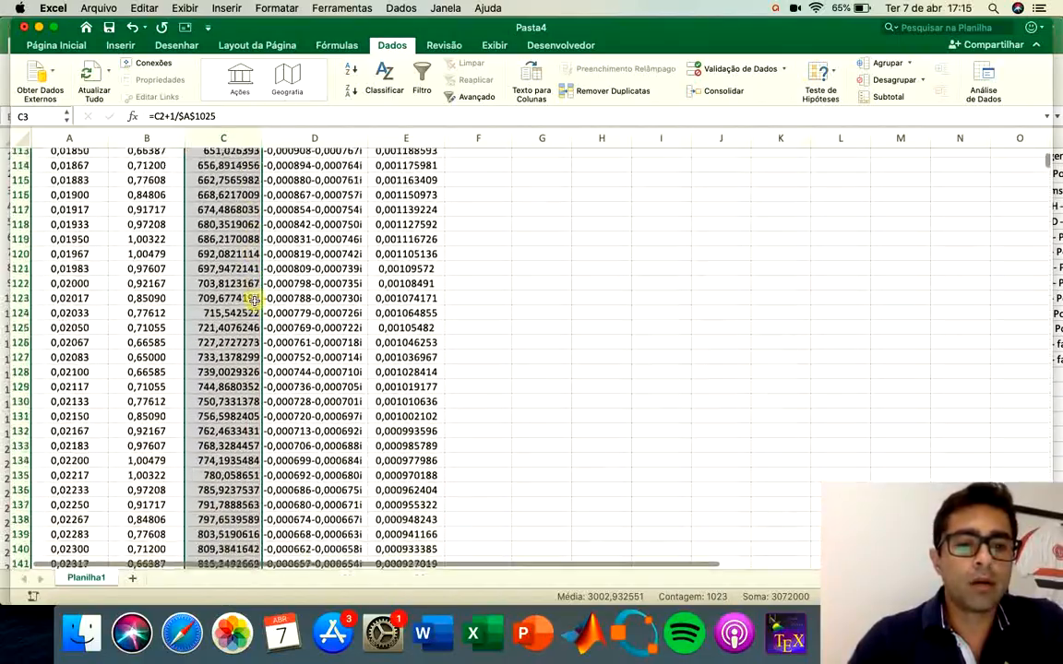
pyautogui.scroll(-20, 253, 300)
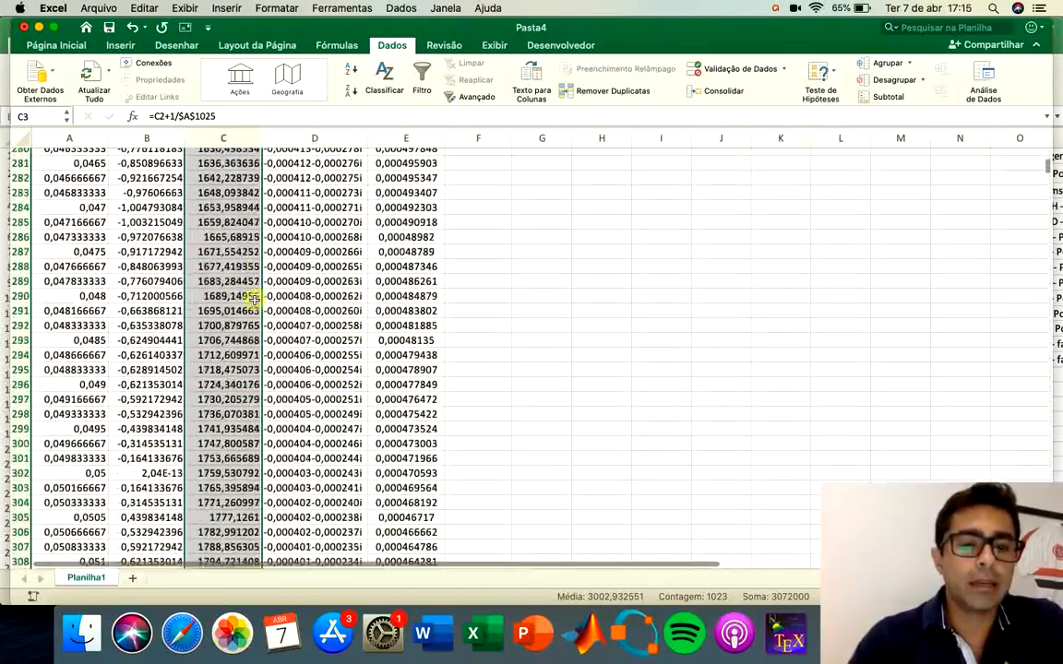
pyautogui.scroll(-20, 254, 300)
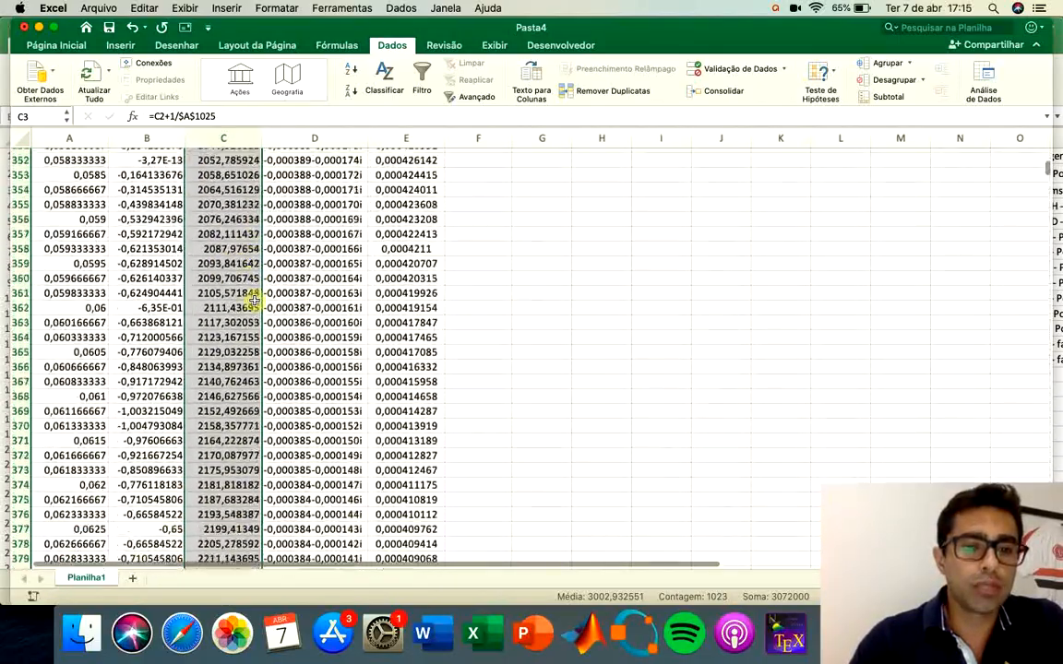
pyautogui.scroll(-10, 253, 300)
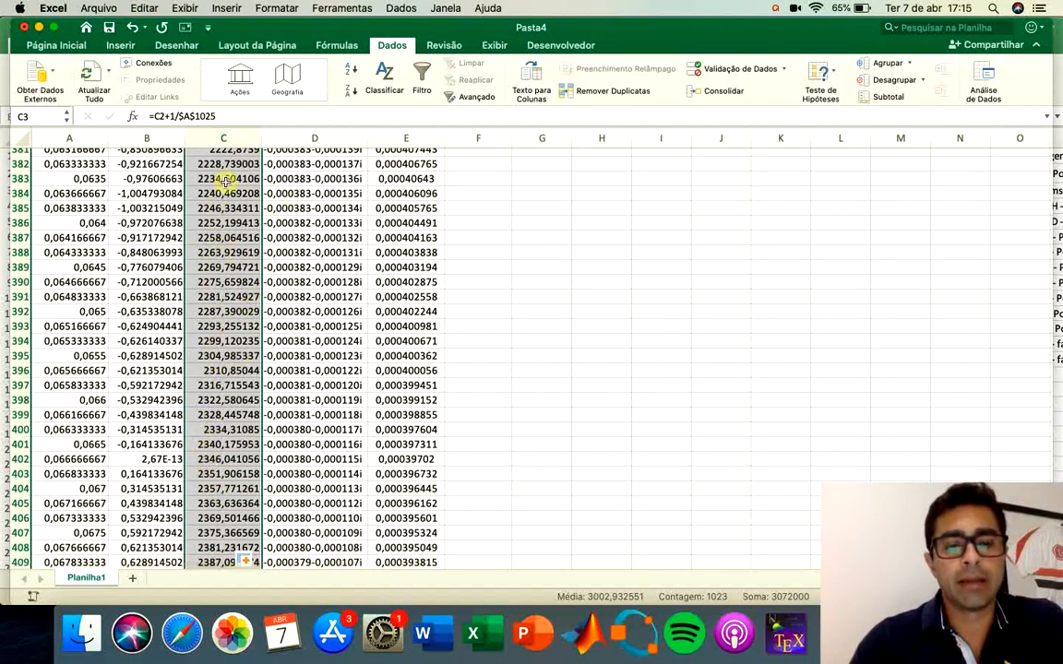
pyautogui.scroll(-15, 223, 349)
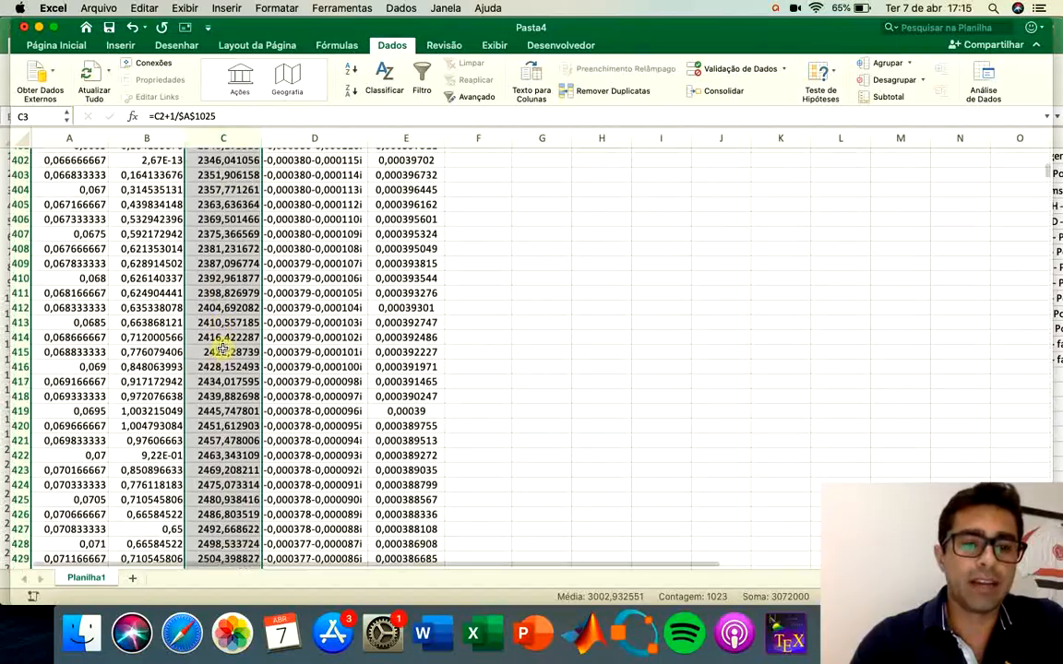
pyautogui.scroll(-15, 428, 452)
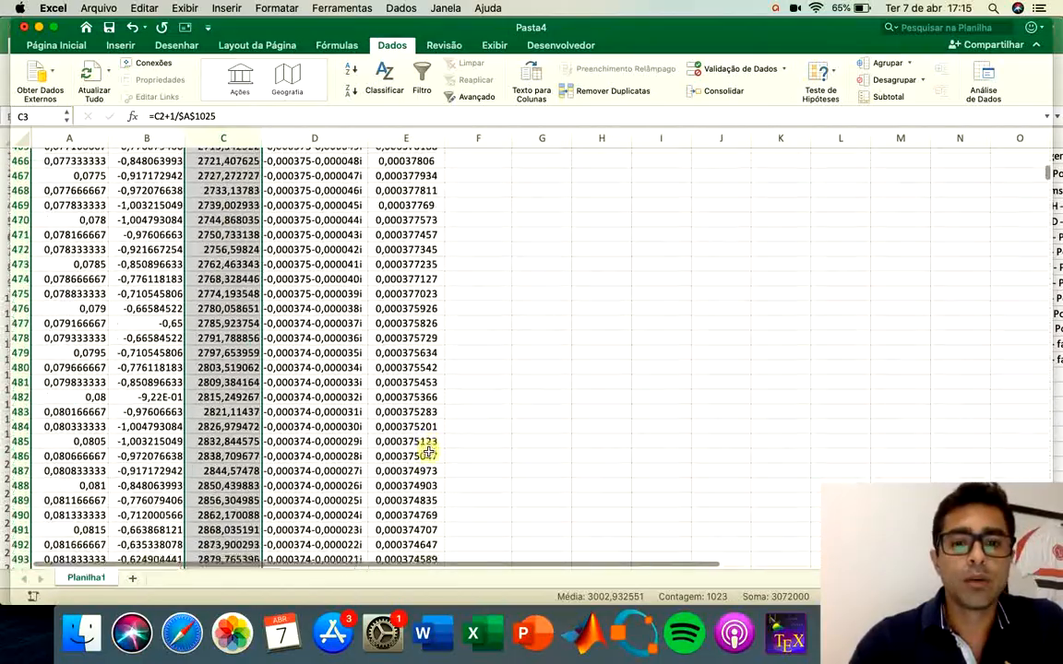
pyautogui.scroll(20, 429, 452)
pyautogui.scroll(20, 428, 450)
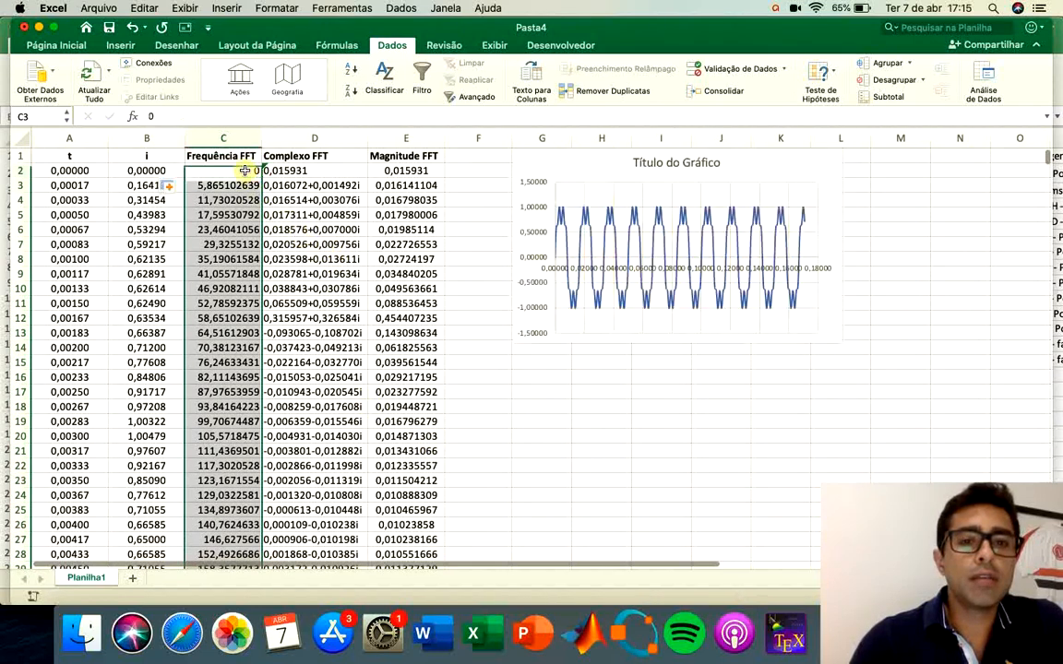
# - Plot E2:E1025 against C2:C1025 as a scatter chart with straight lines and markers, and place it below the waveform chart
pyautogui.moveTo(245, 170); pyautogui.dragTo(243, 558)
pyautogui.moveTo(239, 659); pyautogui.dragTo(222, 660)
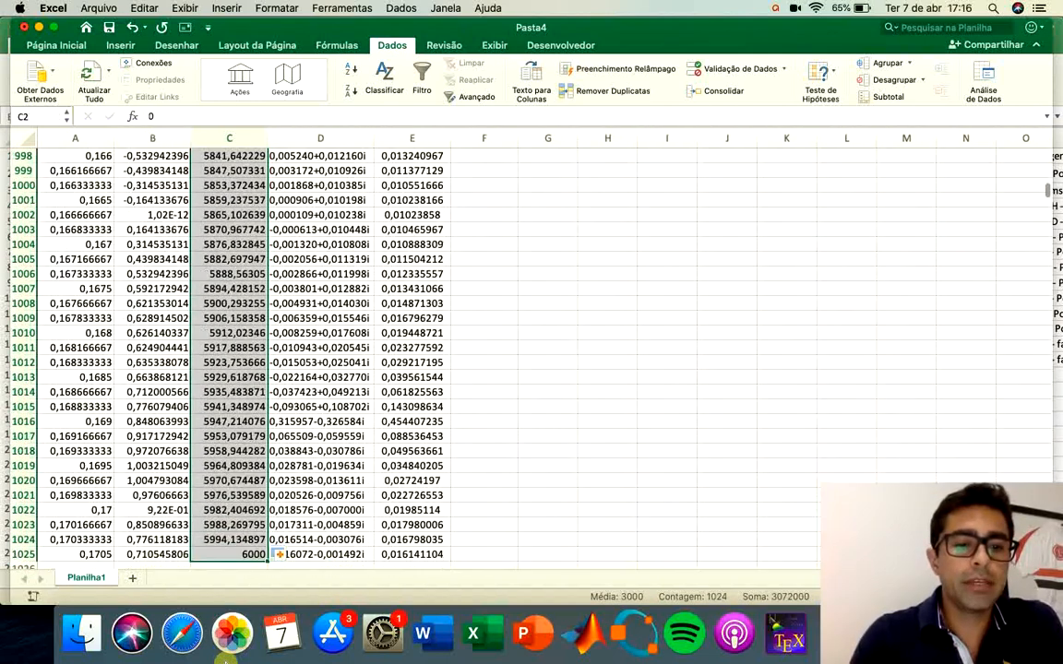
pyautogui.keyDown('super'); pyautogui.click(412, 553); pyautogui.keyUp('super')
pyautogui.moveTo(413, 554); pyautogui.dragTo(432, 5)
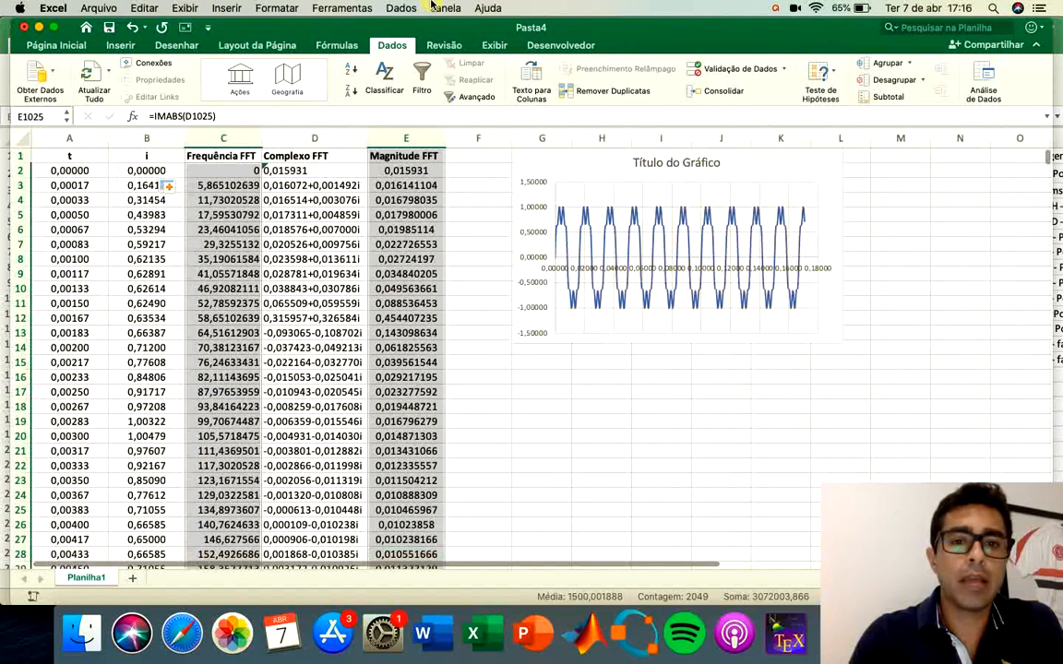
pyautogui.keyDown('super'); pyautogui.click(408, 171); pyautogui.keyUp('super')
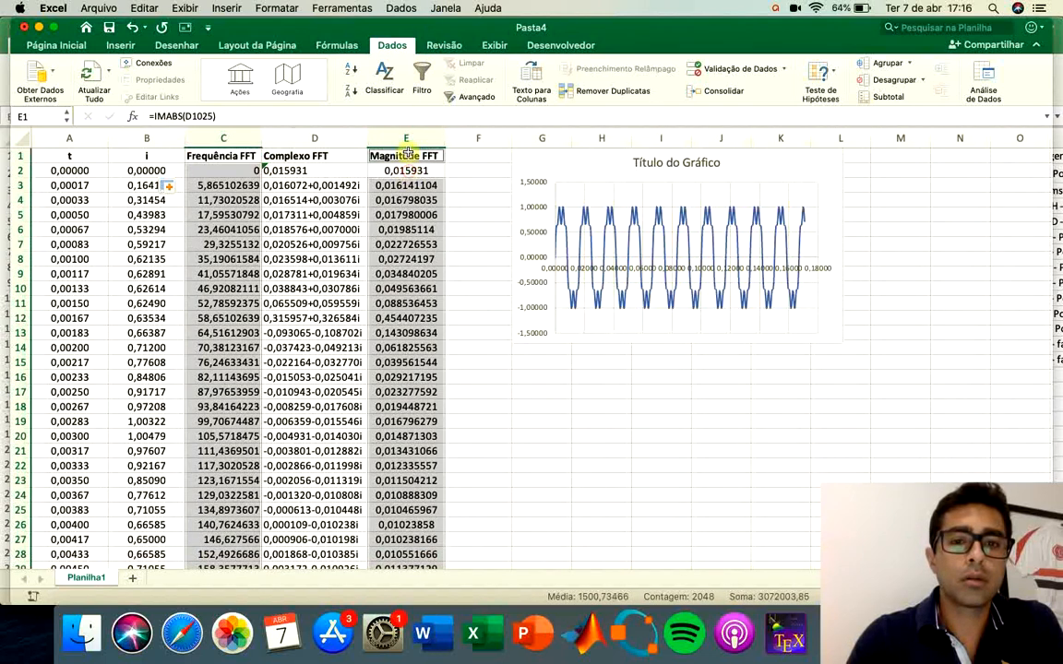
pyautogui.keyDown('super'); pyautogui.click(406, 155); pyautogui.keyUp('super')
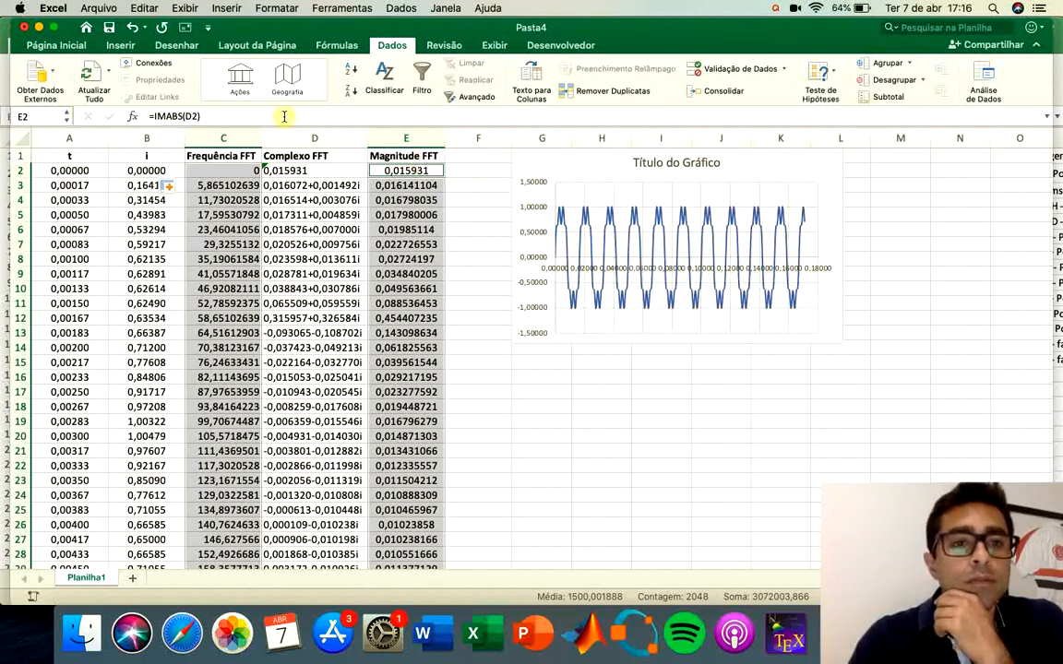
pyautogui.click(118, 46)
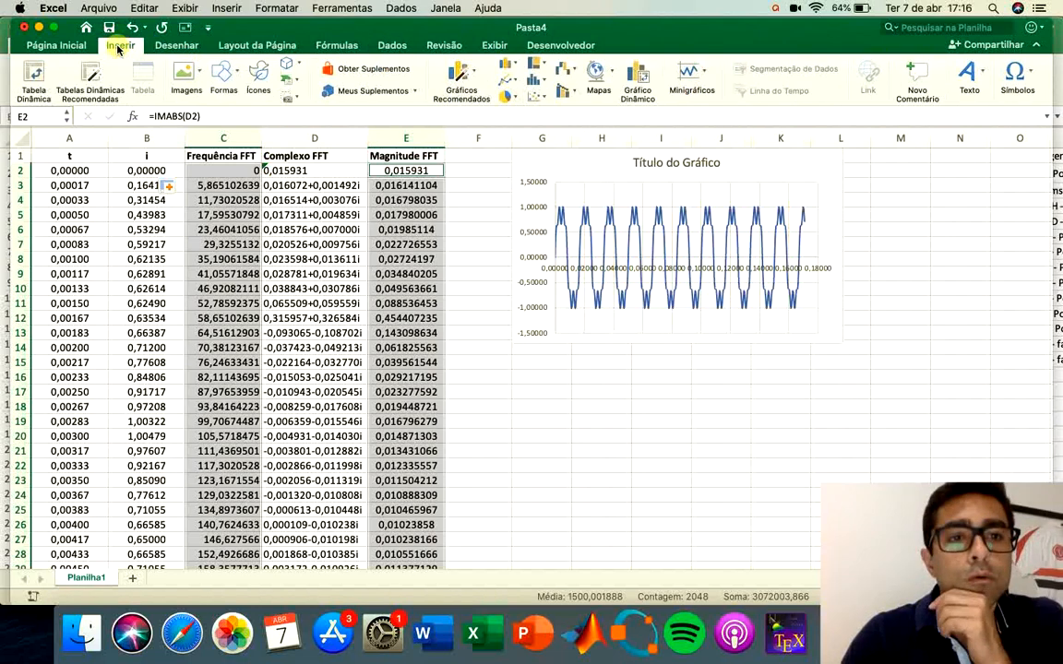
pyautogui.click(539, 97)
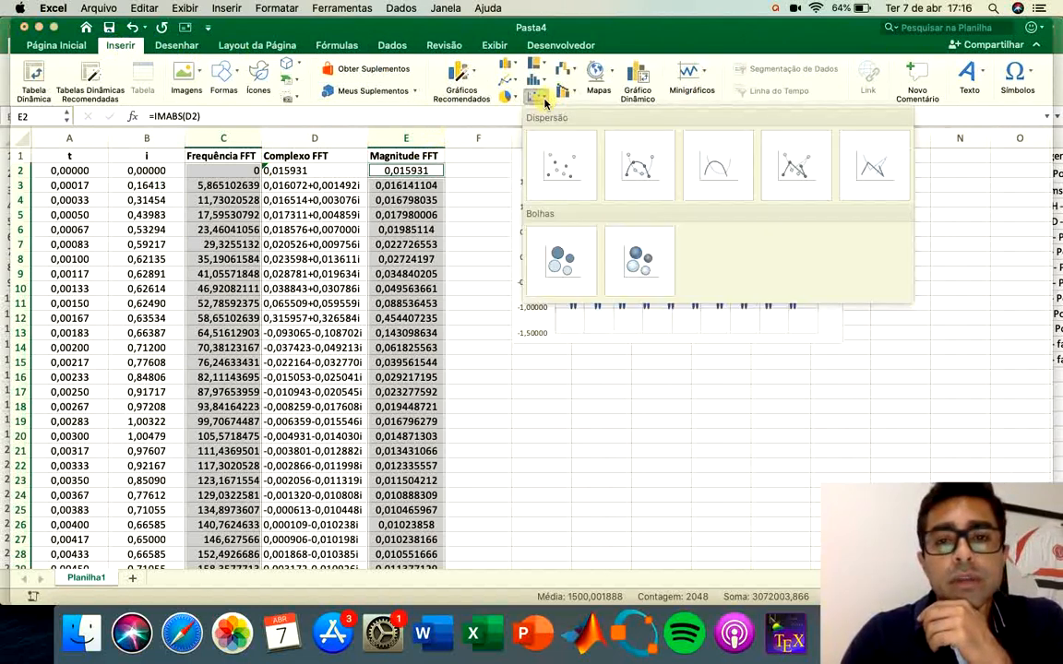
pyautogui.click(793, 176)
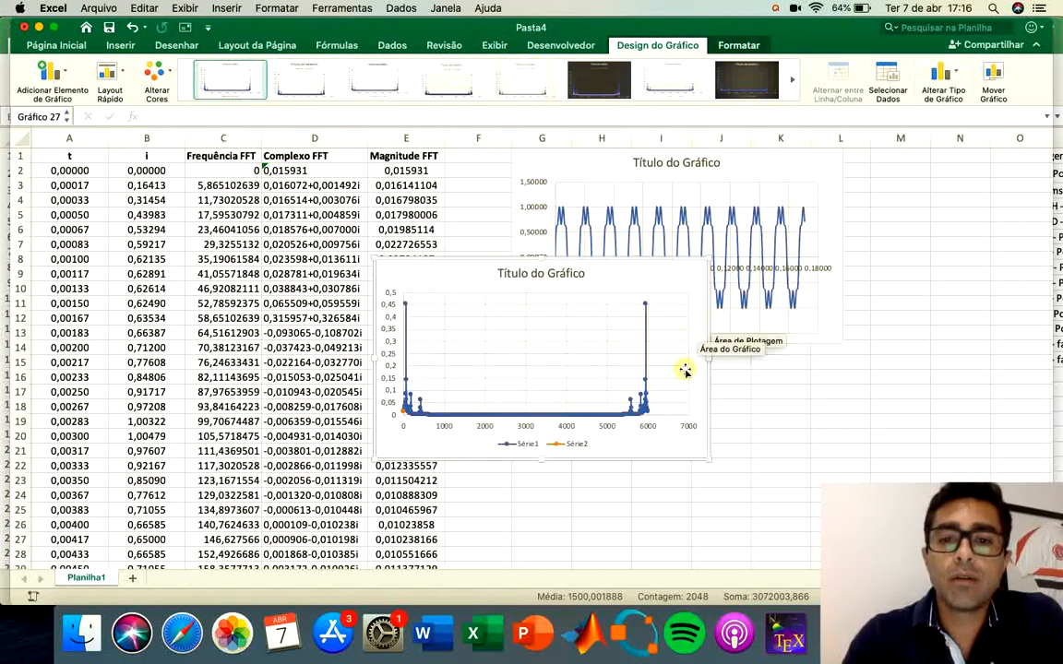
pyautogui.moveTo(689, 446); pyautogui.dragTo(830, 546)
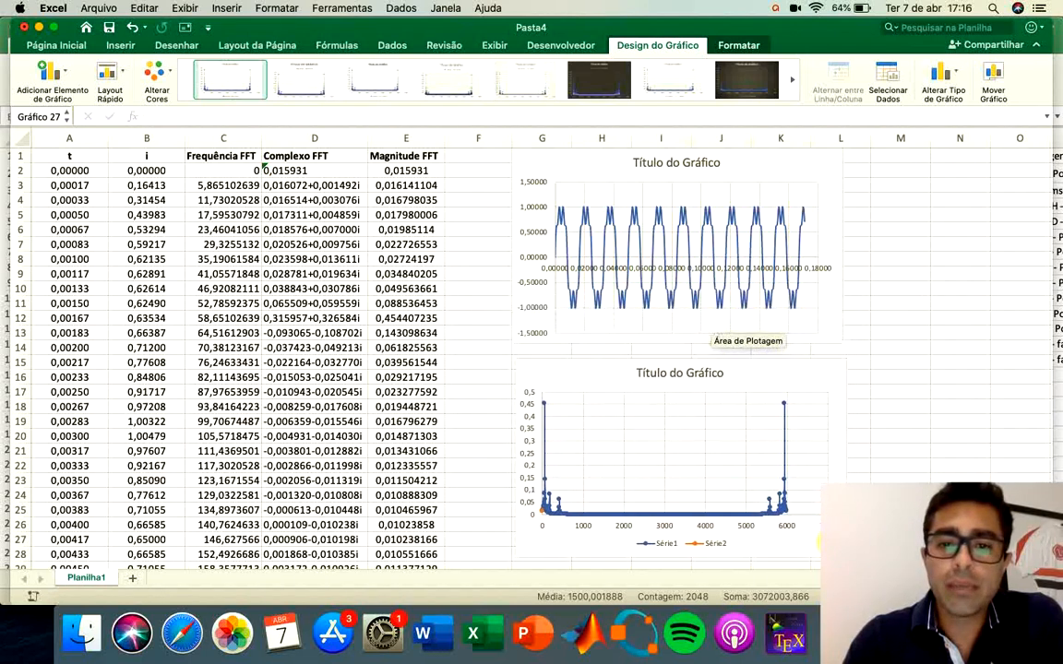
# - Delete the full-range magnitude spectrum chart below the waveform chart
pyautogui.click(663, 497)
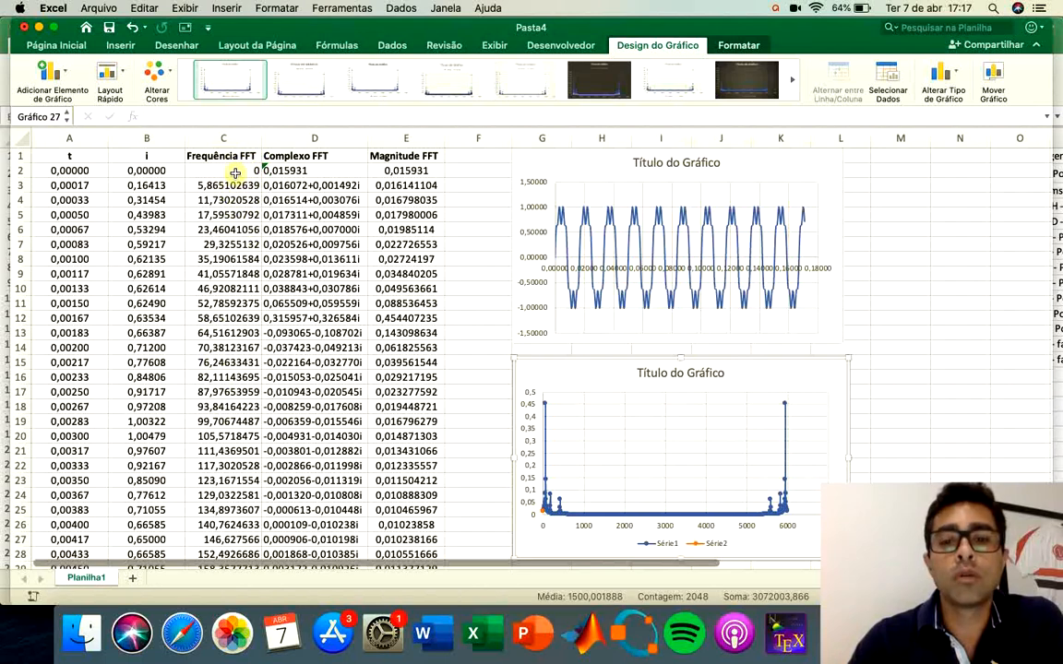
pyautogui.click(875, 373)
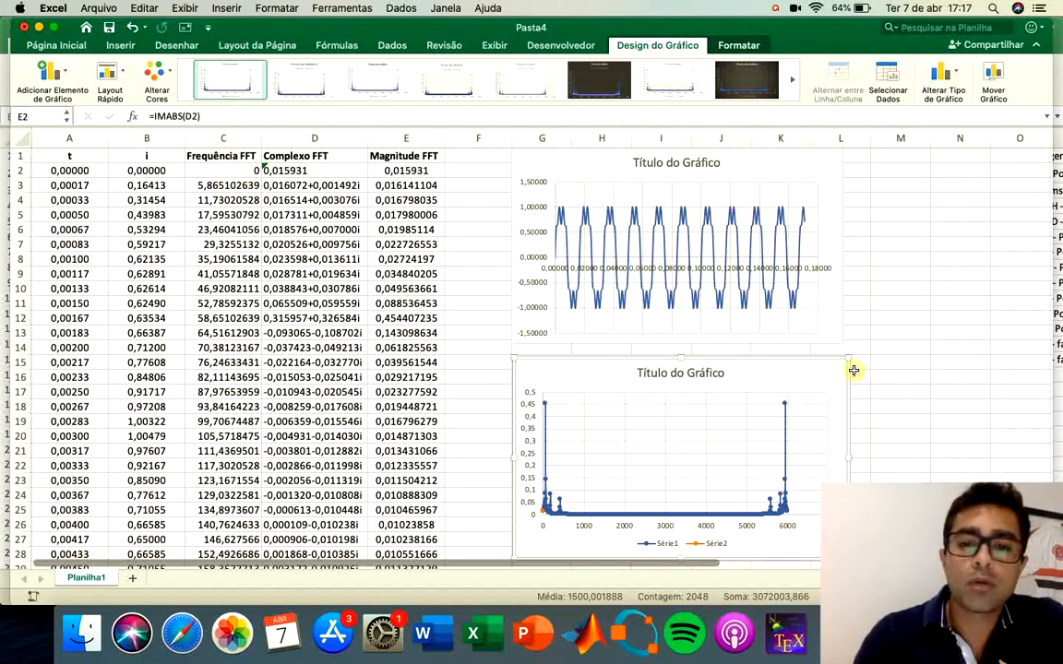
pyautogui.press('Delete')
pyautogui.click(700, 369)
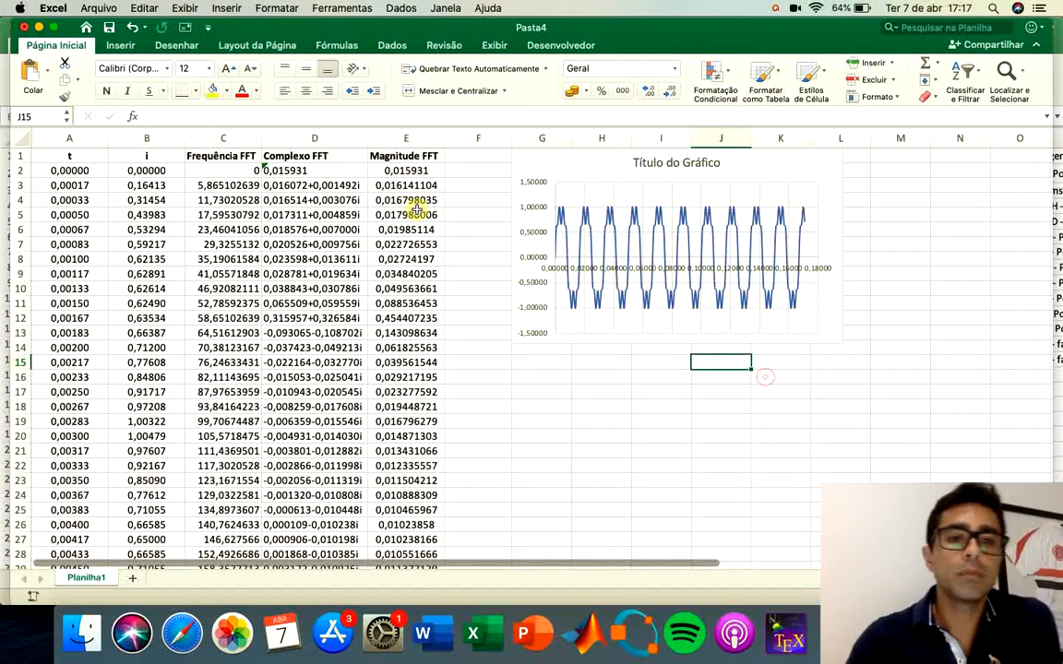
# - Select only the first half of the spectrum data, C2:C512 together with E2:E512
pyautogui.click(237, 171)
pyautogui.hotkey('ctrl', 'shift', 'Down')
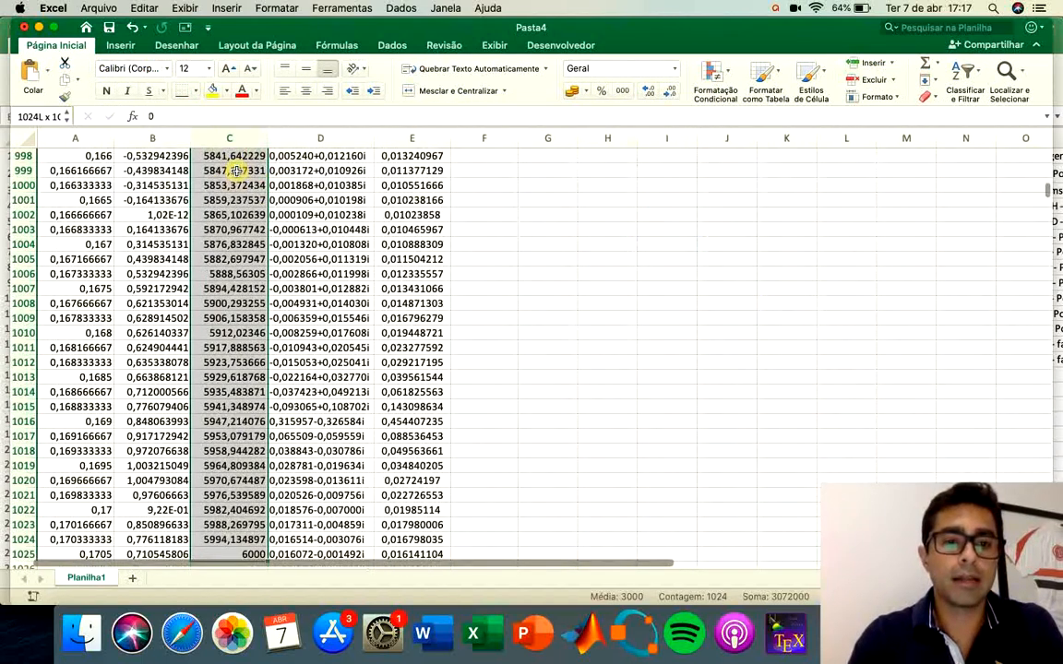
pyautogui.hotkey('shift', 'Up')
pyautogui.hotkey('shift', 'Up')
pyautogui.hotkey('ctrl', 'shift', 'Up')
pyautogui.hotkey('ctrl', 'shift', 'Down')
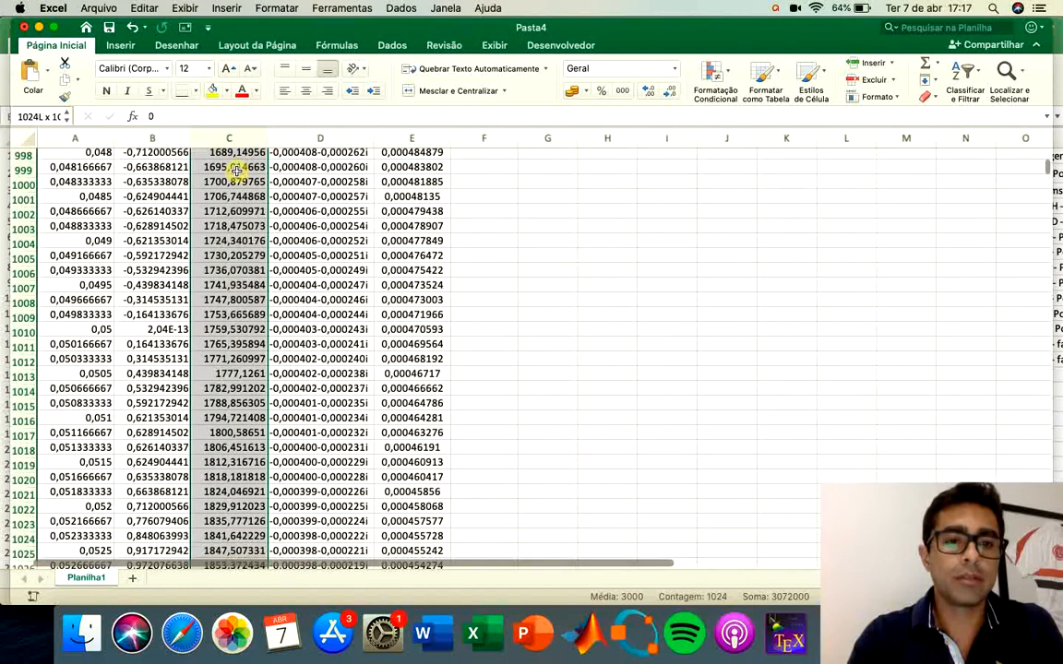
pyautogui.scroll(20, 240, 277)
pyautogui.keyDown('shift'); pyautogui.click(242, 447); pyautogui.keyUp('shift')
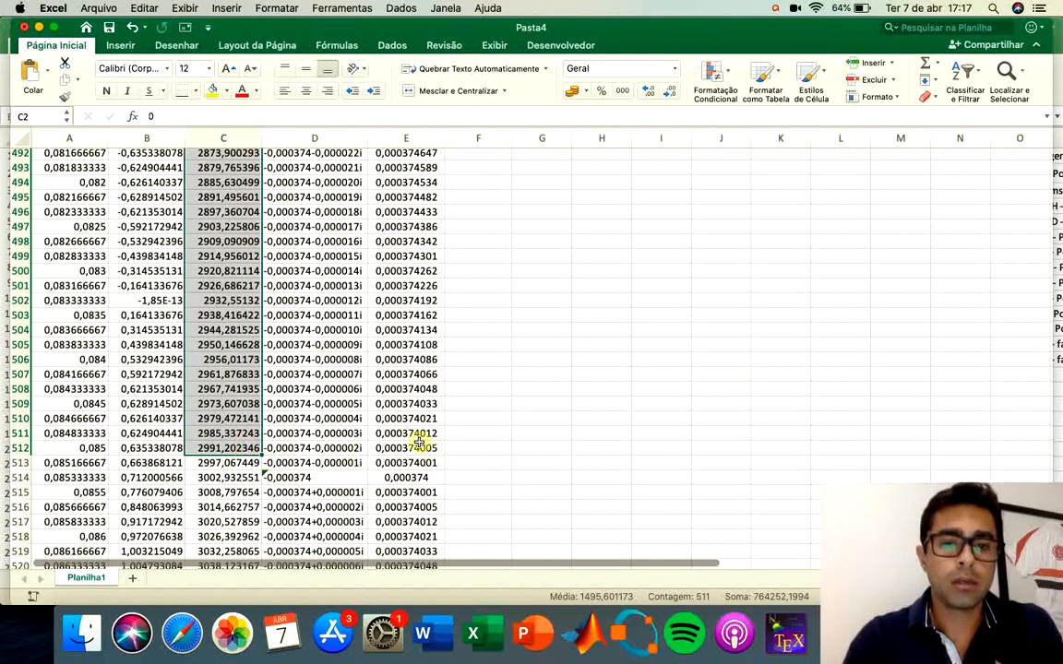
pyautogui.moveTo(420, 444); pyautogui.dragTo(224, 455)
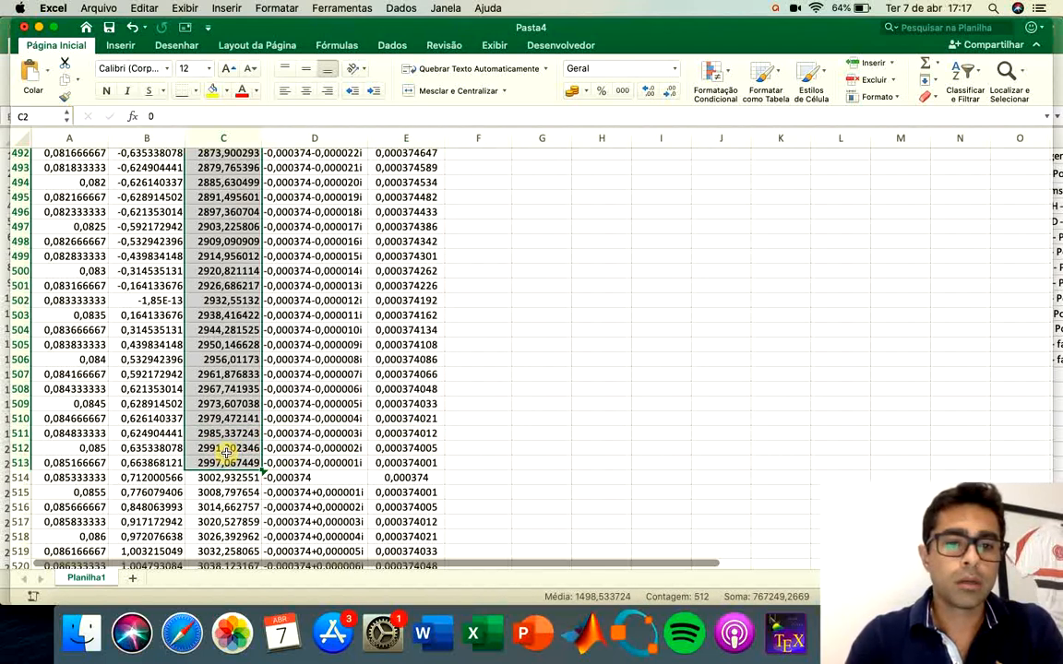
pyautogui.keyDown('shift'); pyautogui.click(228, 450); pyautogui.keyUp('shift')
pyautogui.keyDown('super'); pyautogui.click(408, 446); pyautogui.keyUp('super')
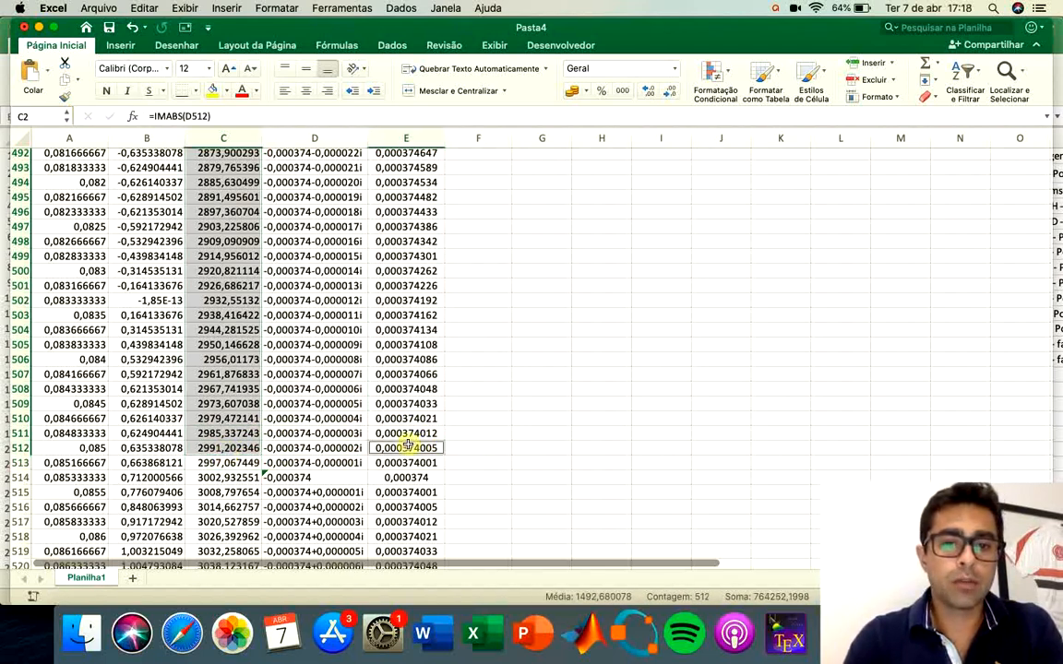
pyautogui.moveTo(408, 445); pyautogui.dragTo(417, 169)
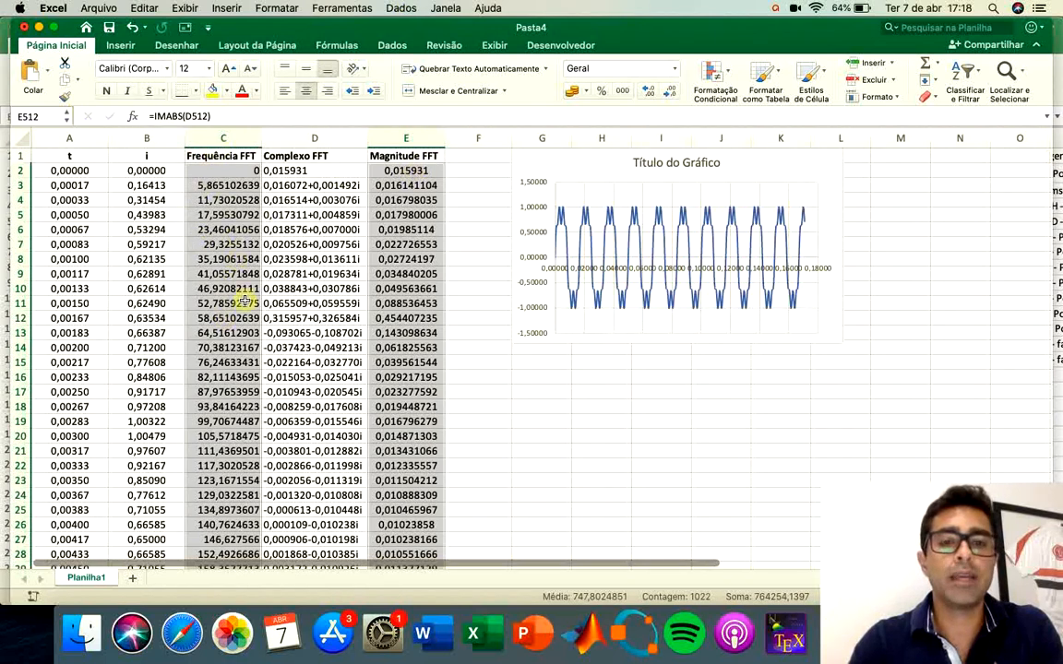
# - Insert a scatter chart with straight lines and markers from the selected data, place it below the waveform chart and enlarge it slightly
pyautogui.click(136, 46)
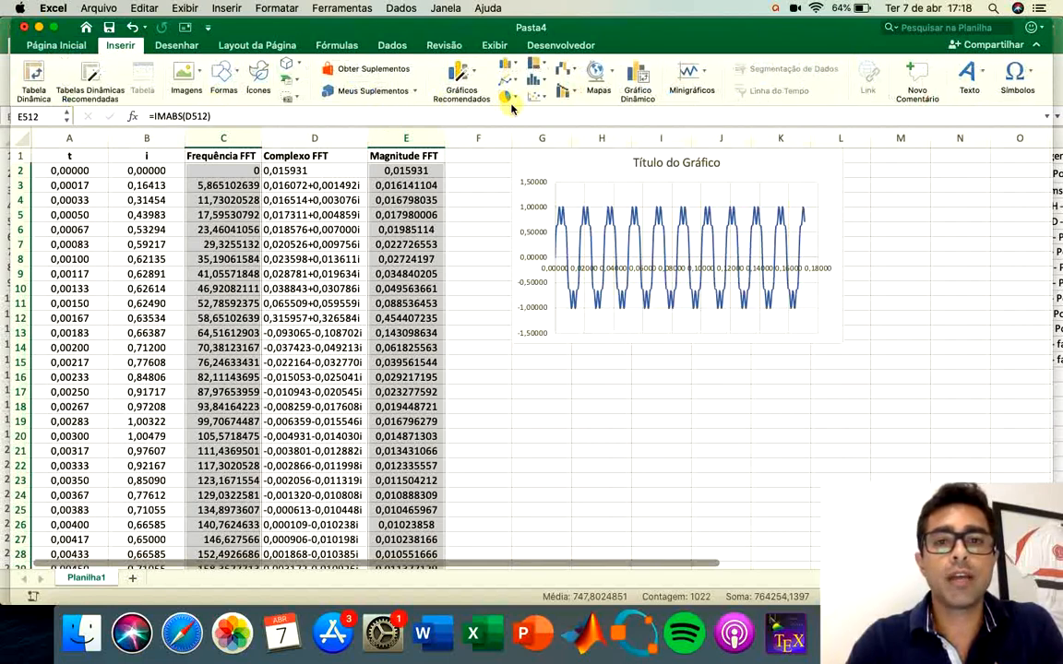
pyautogui.click(540, 100)
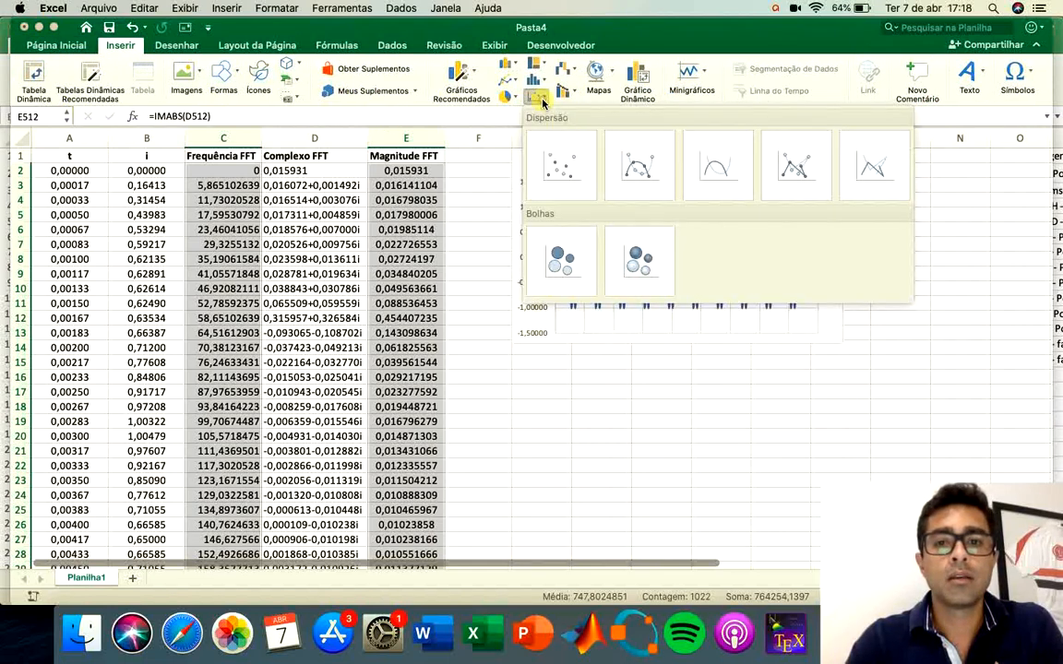
pyautogui.click(793, 175)
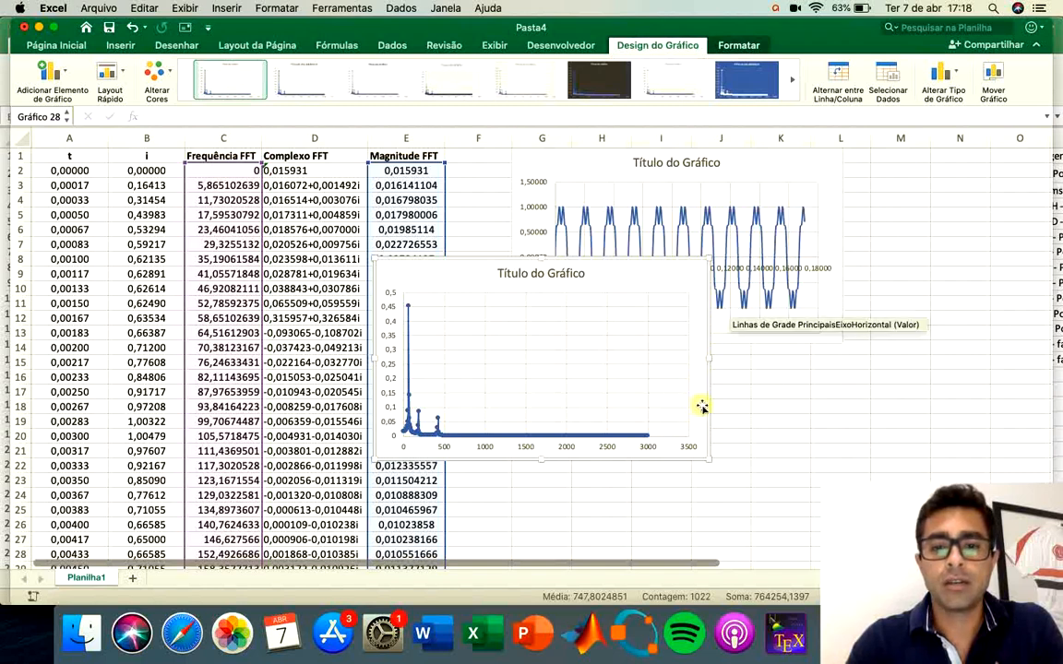
pyautogui.moveTo(702, 408); pyautogui.dragTo(836, 511)
pyautogui.scroll(-3, 942, 479)
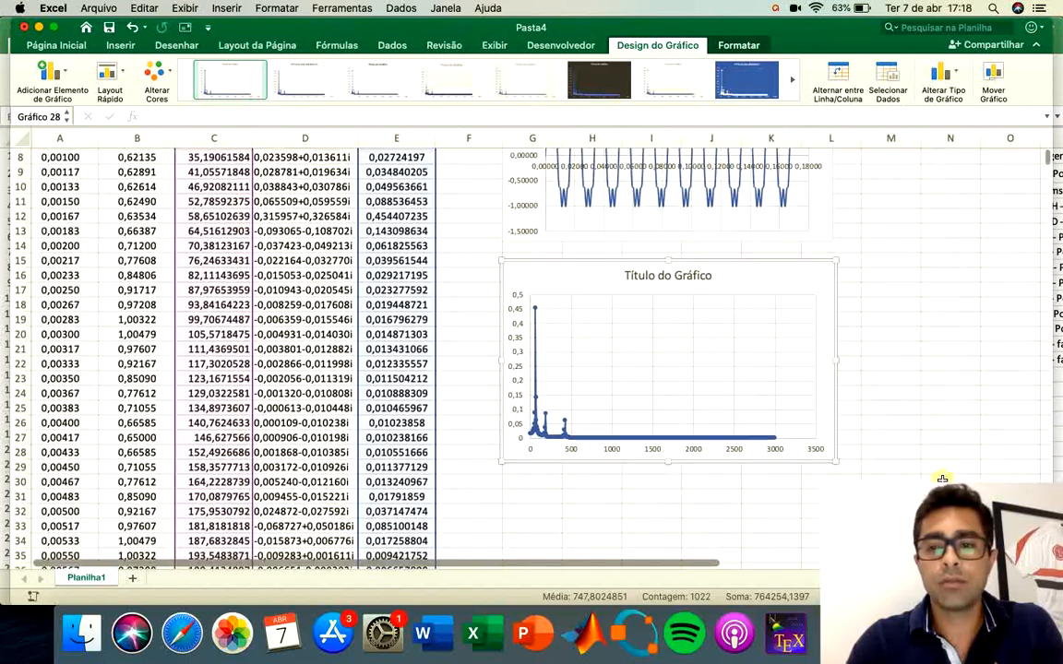
pyautogui.moveTo(836, 462); pyautogui.dragTo(843, 466)
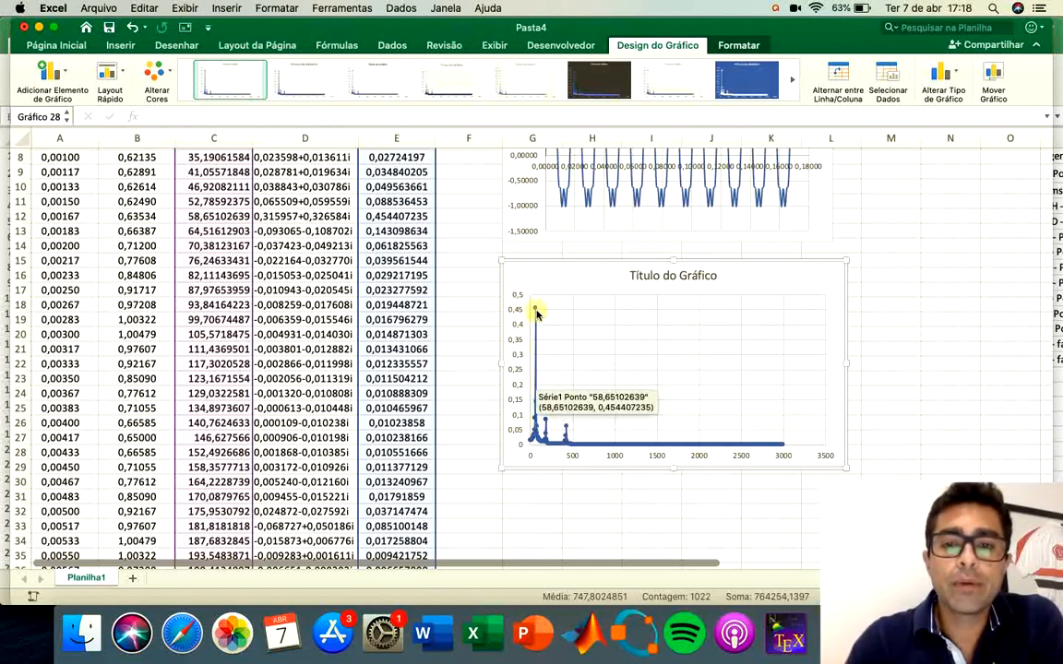
# - Set the maximum limit of the magnitude spectrum chart's horizontal frequency axis to 600 and close the axis formatting options
pyautogui.scroll(5, 702, 275)
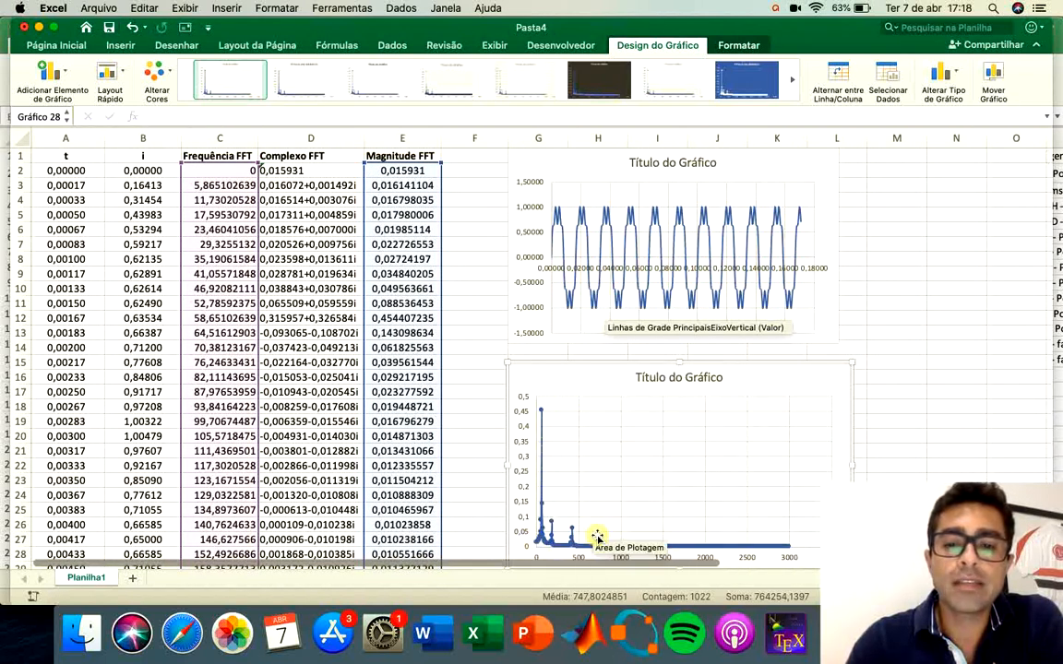
pyautogui.scroll(-5, 574, 553)
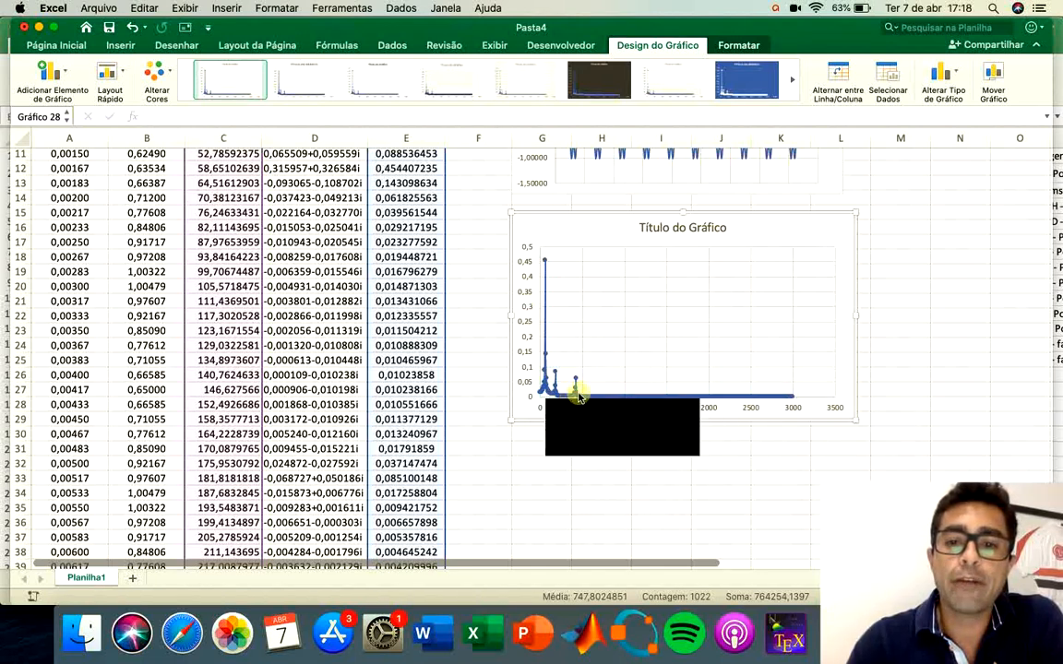
pyautogui.rightClick(843, 361)
pyautogui.click(747, 410)
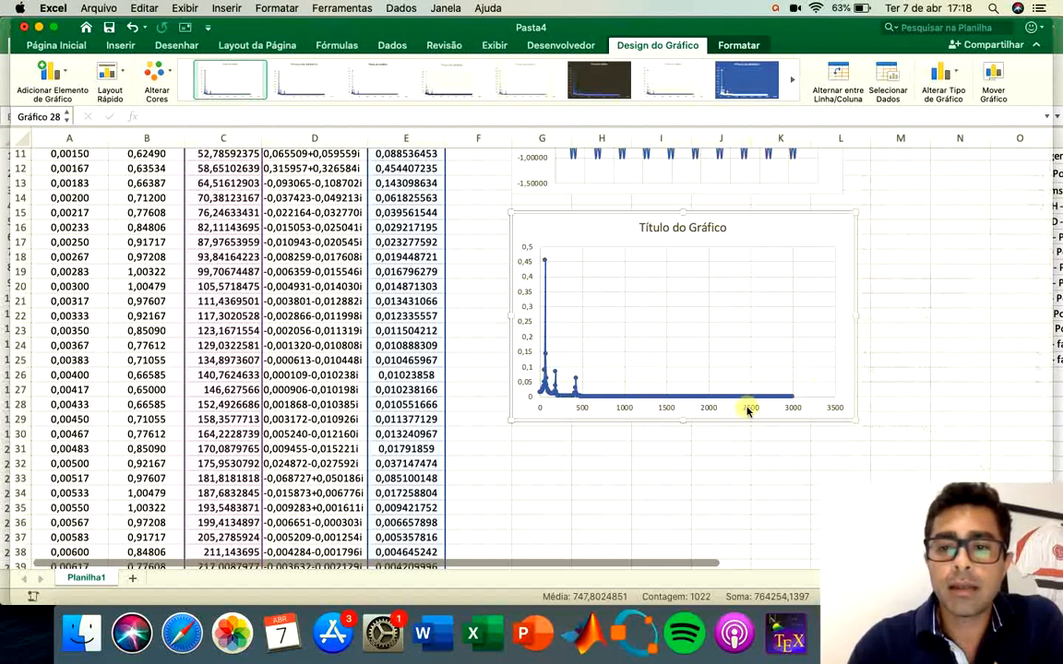
pyautogui.click(747, 411)
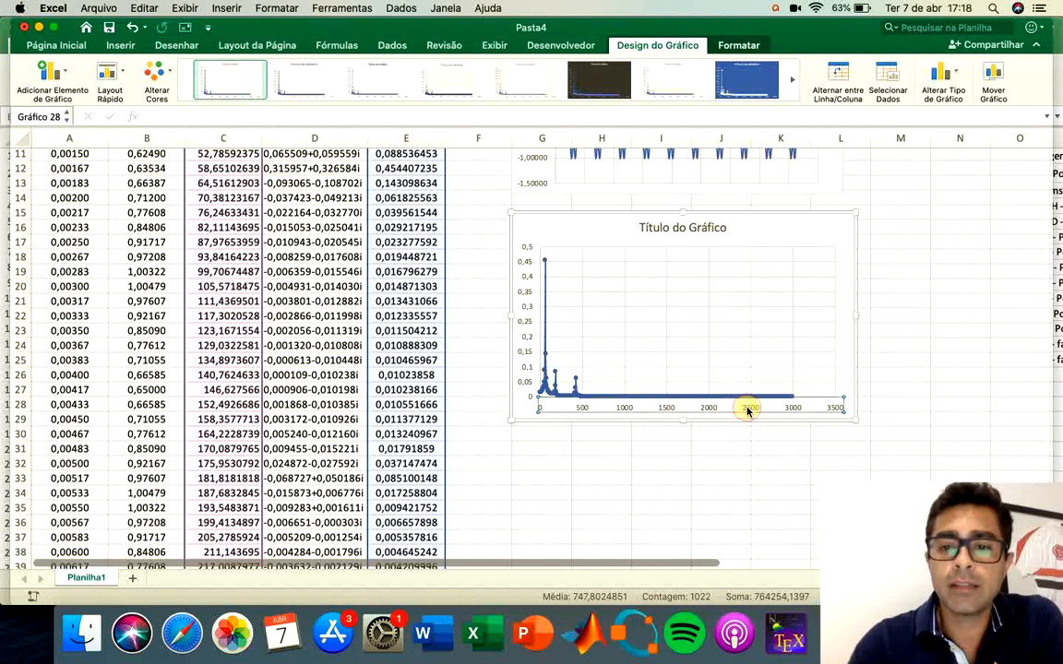
pyautogui.rightClick(747, 411)
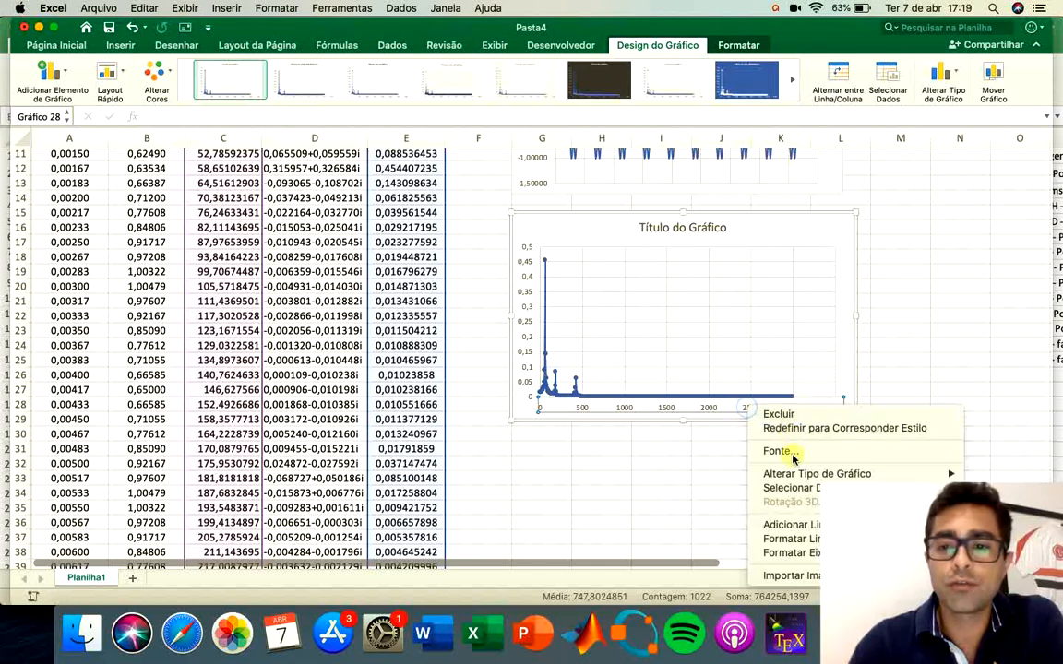
pyautogui.click(815, 554)
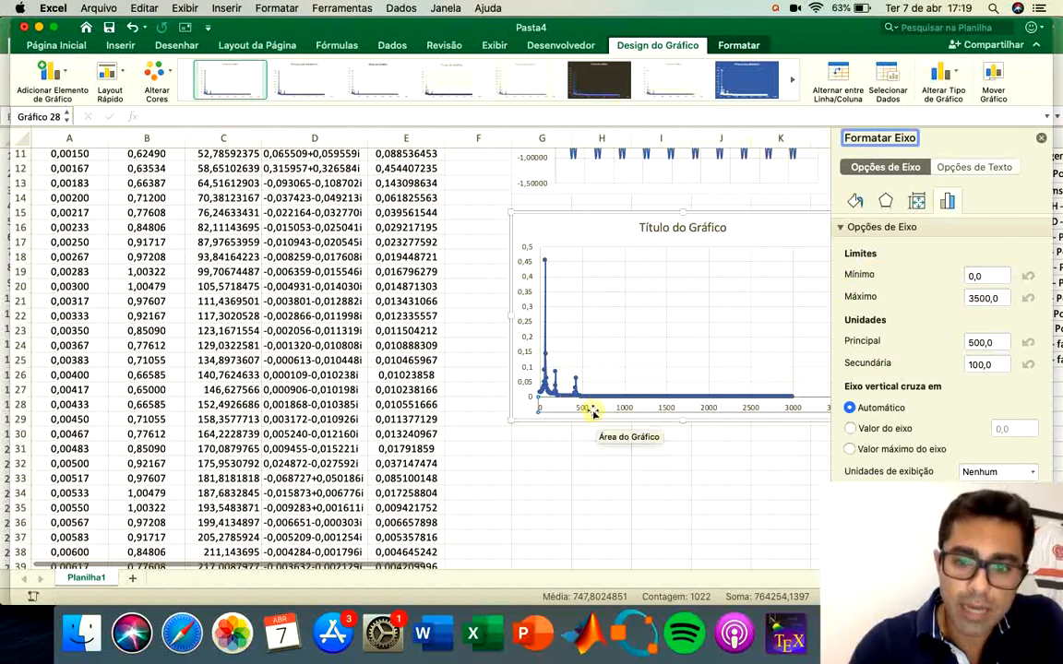
pyautogui.click(974, 343)
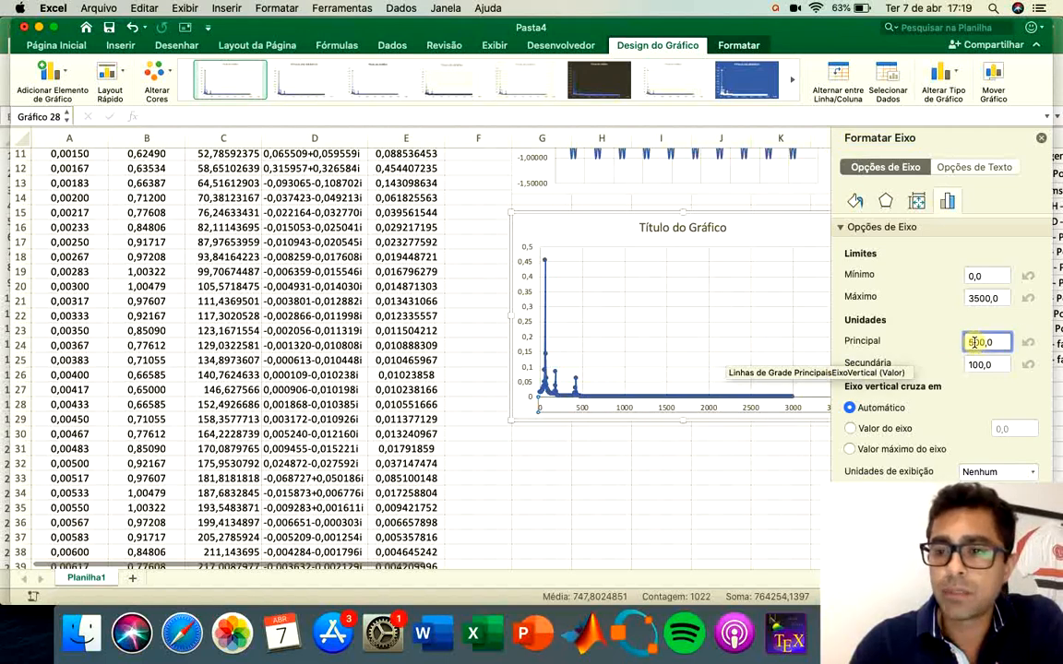
pyautogui.click(983, 297)
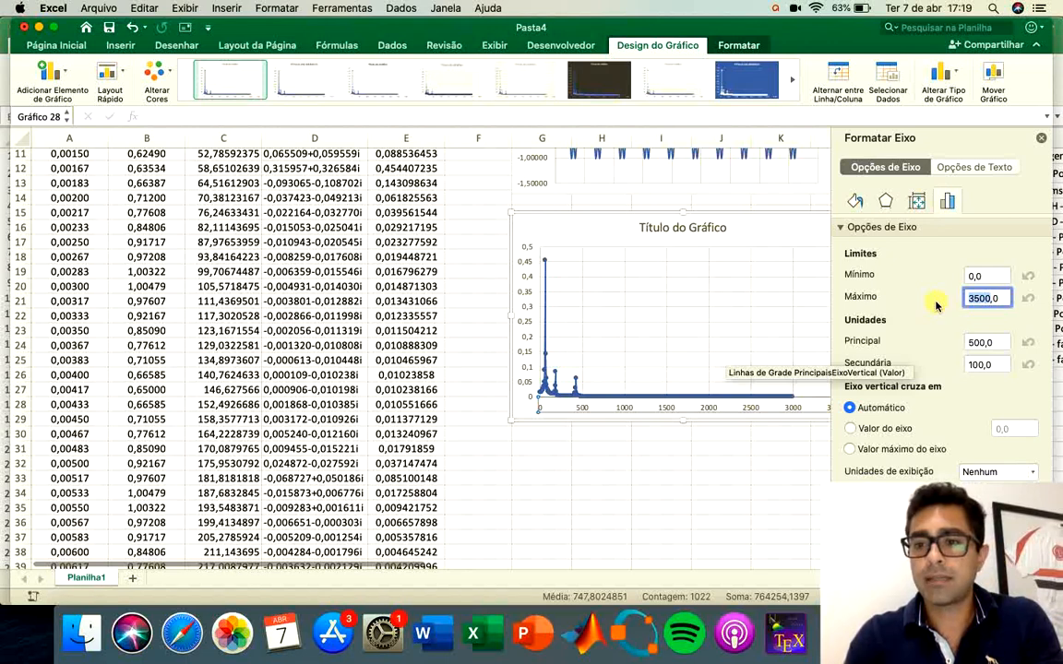
pyautogui.write('600')
pyautogui.press('Return')
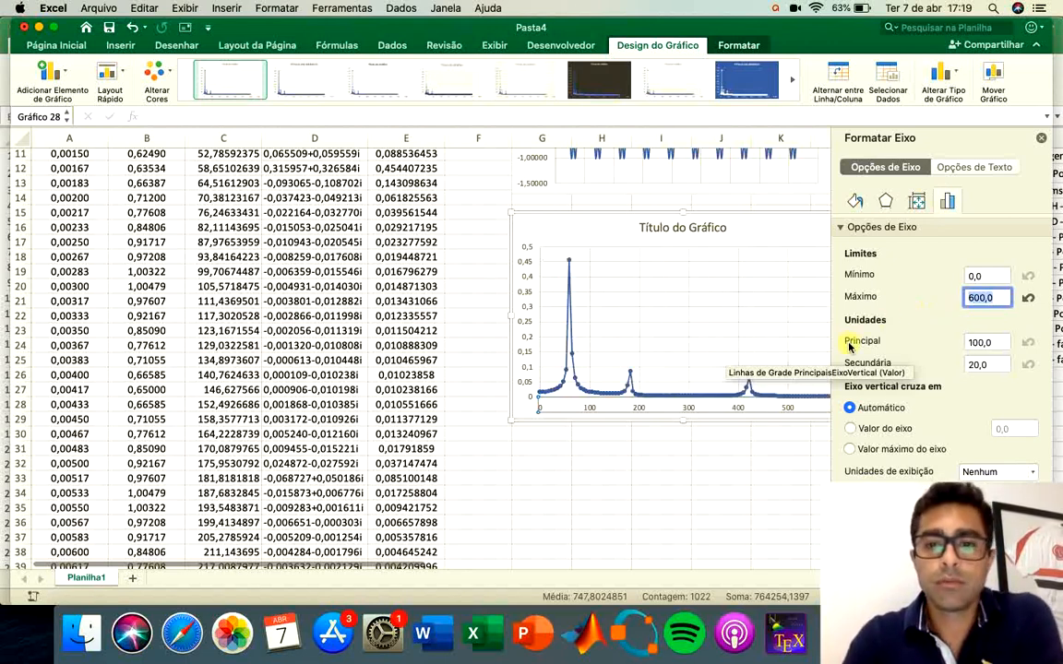
pyautogui.click(712, 504)
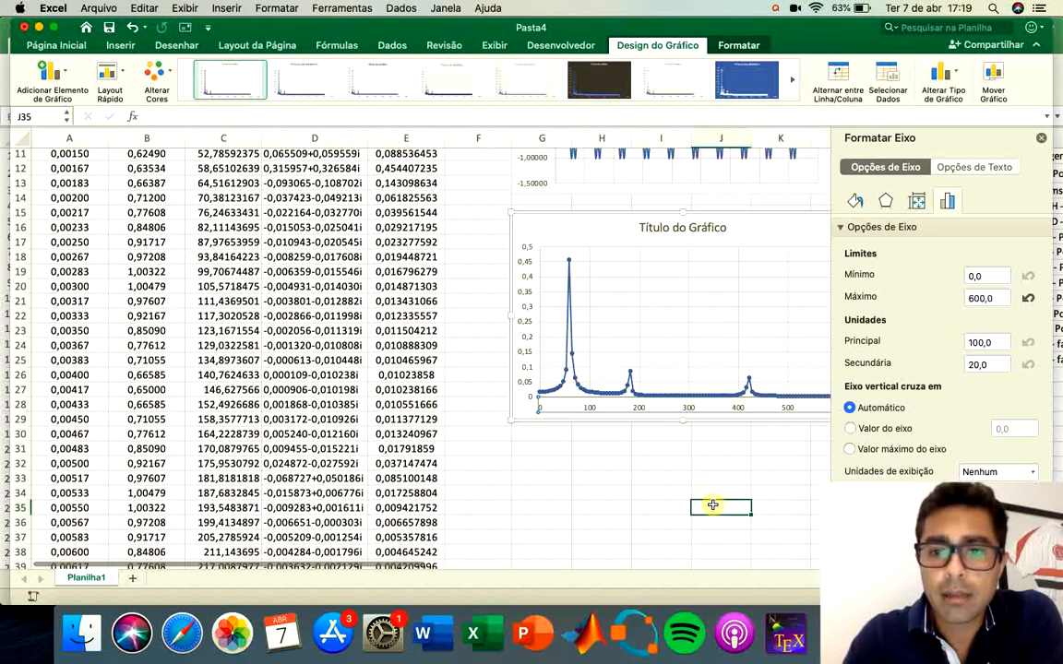
pyautogui.click(1043, 138)
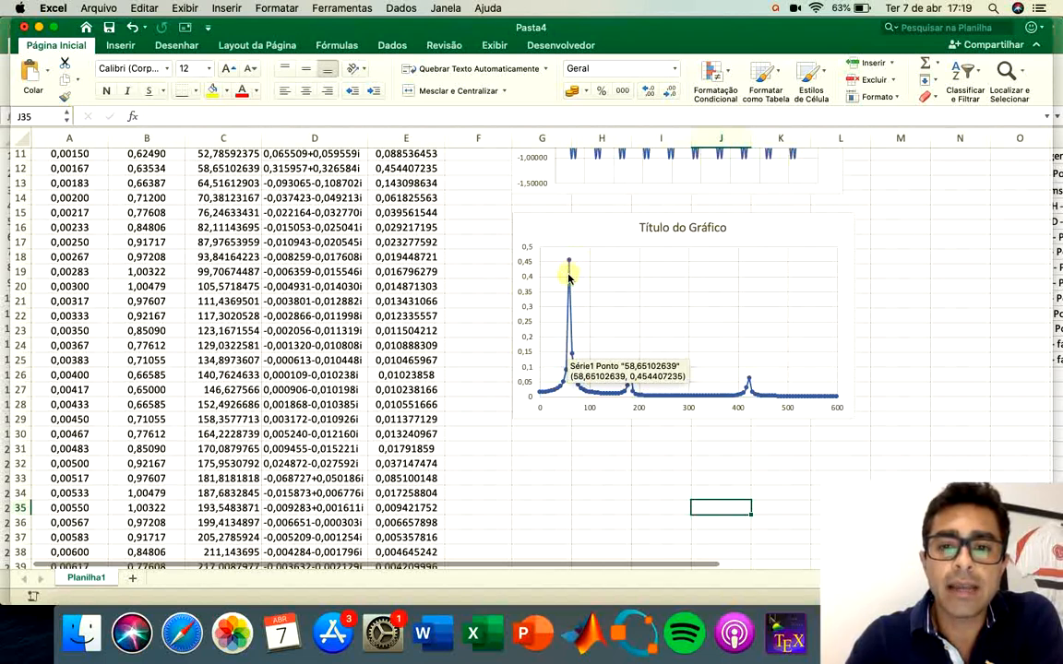
# - Examine the frequency and magnitude of the harmonic peaks in the spectrum chart and compare them with the FFT columns and waveform
pyautogui.moveTo(632, 381)
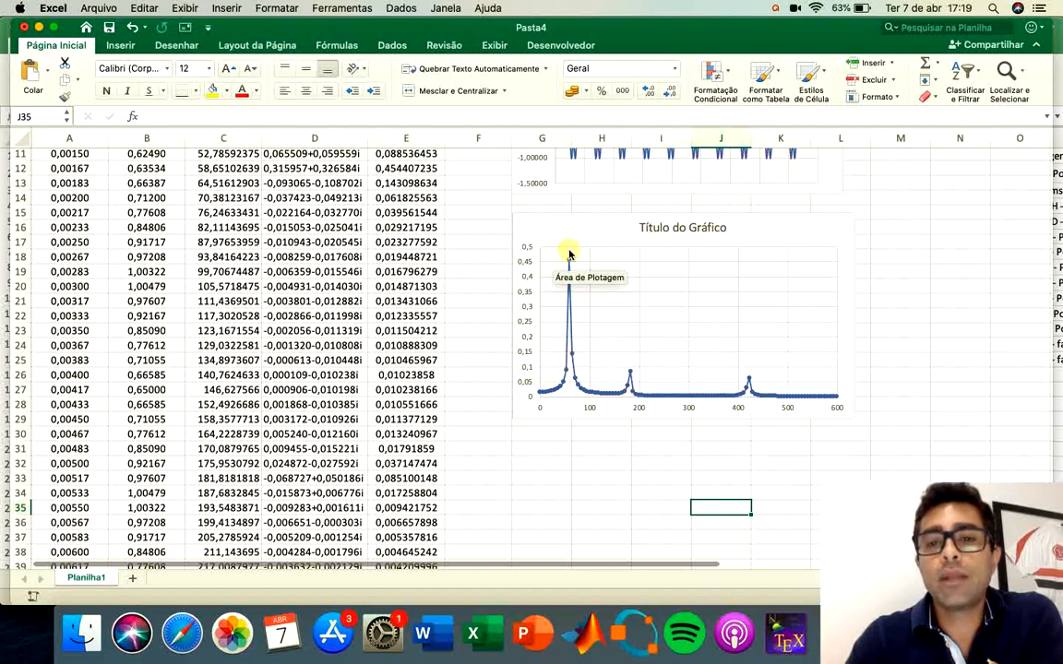
pyautogui.moveTo(569, 263)
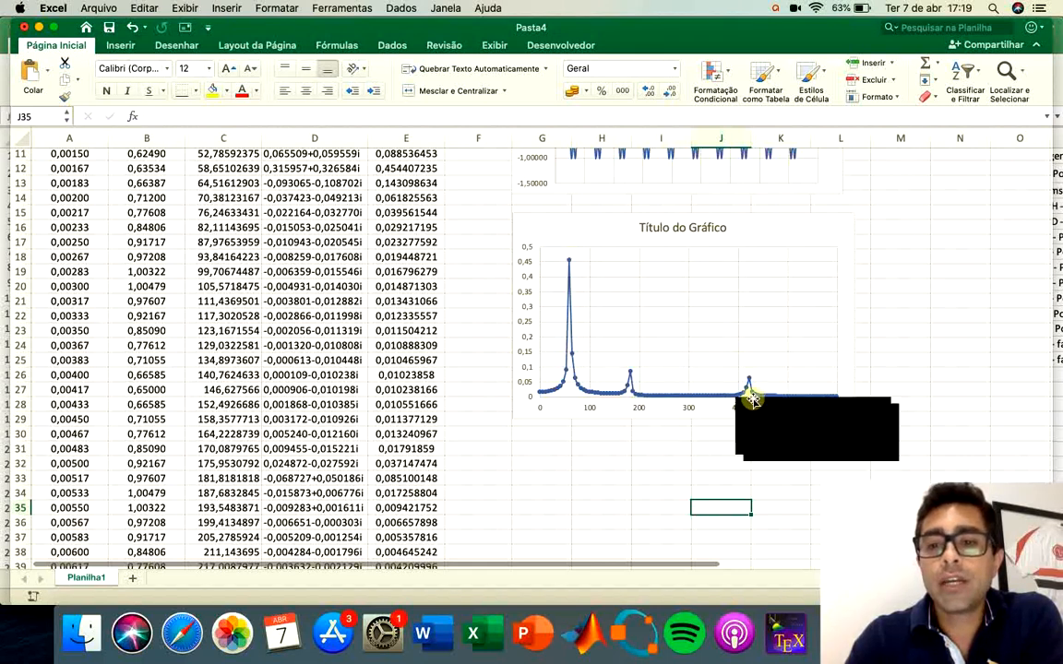
pyautogui.moveTo(749, 382)
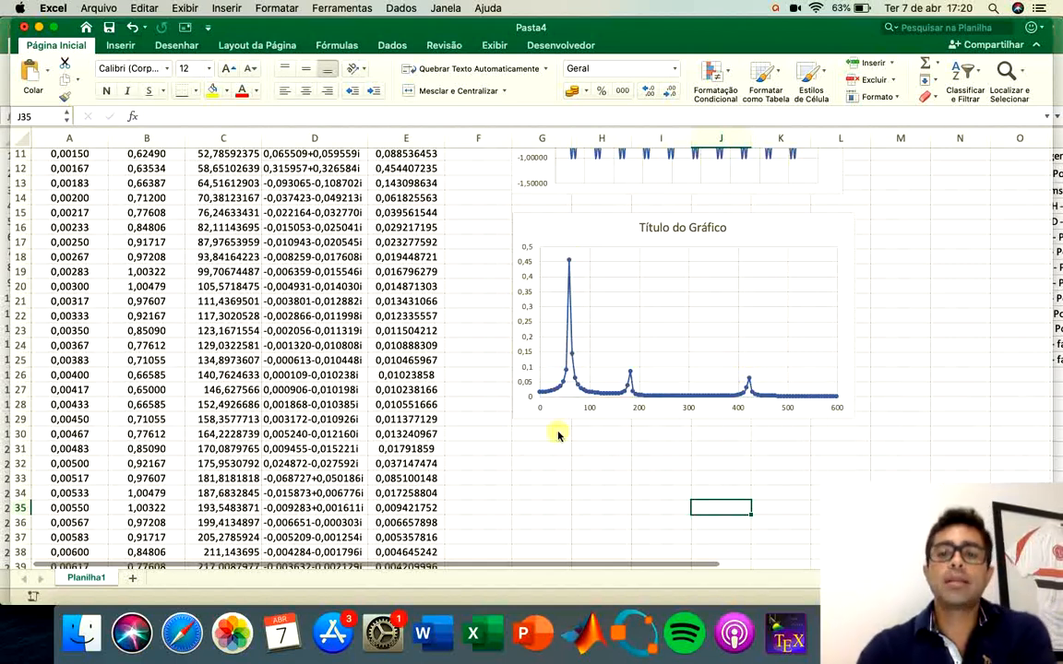
pyautogui.scroll(5, 557, 434)
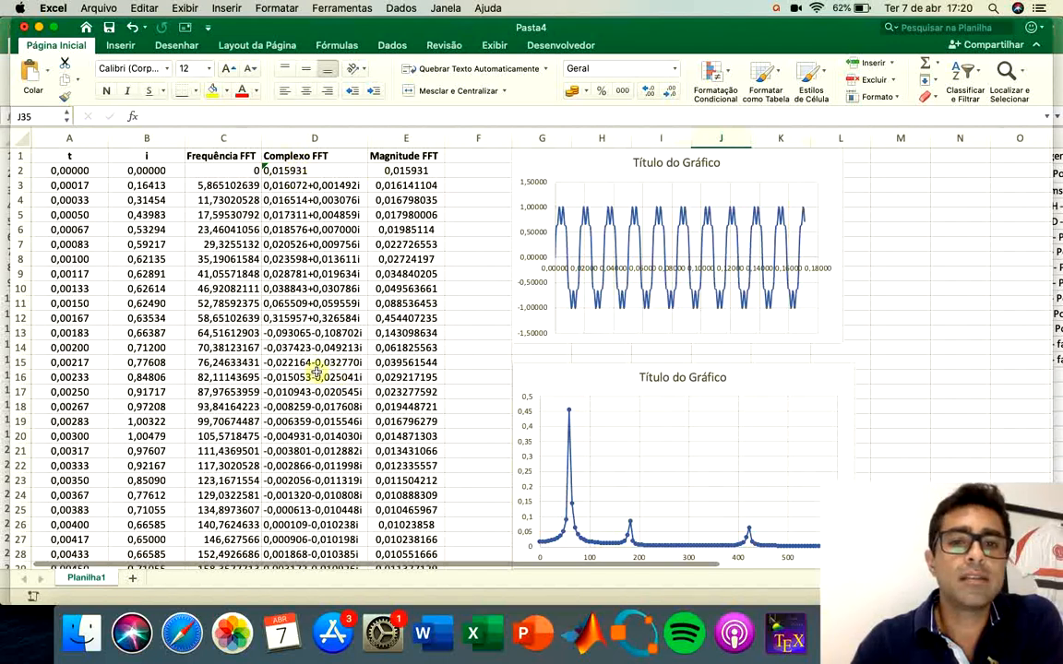
pyautogui.scroll(-3, 240, 364)
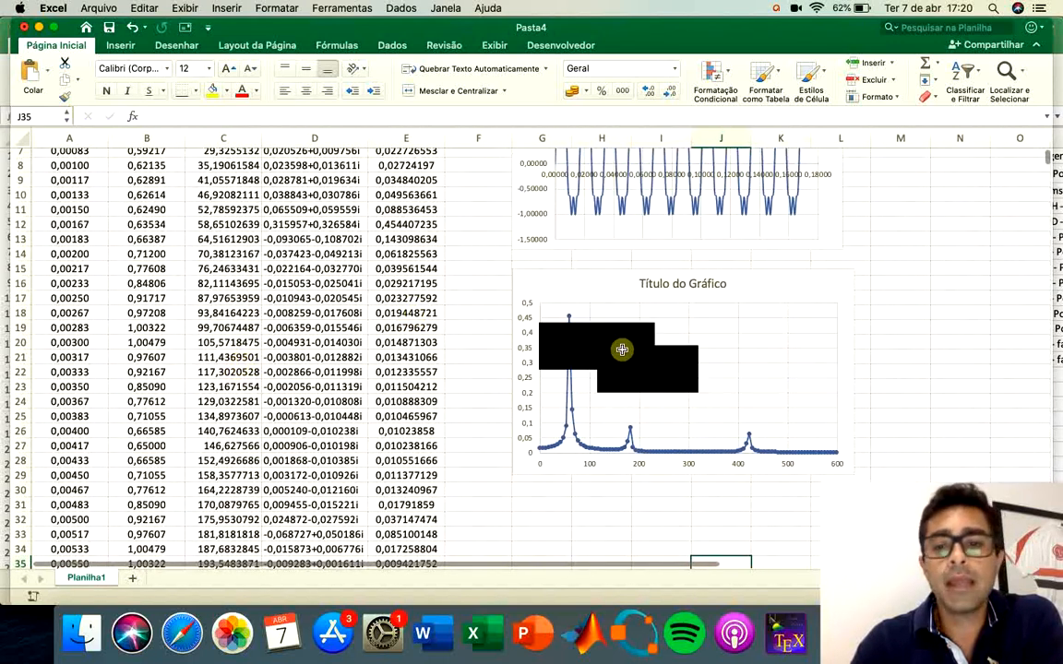
pyautogui.moveTo(567, 314)
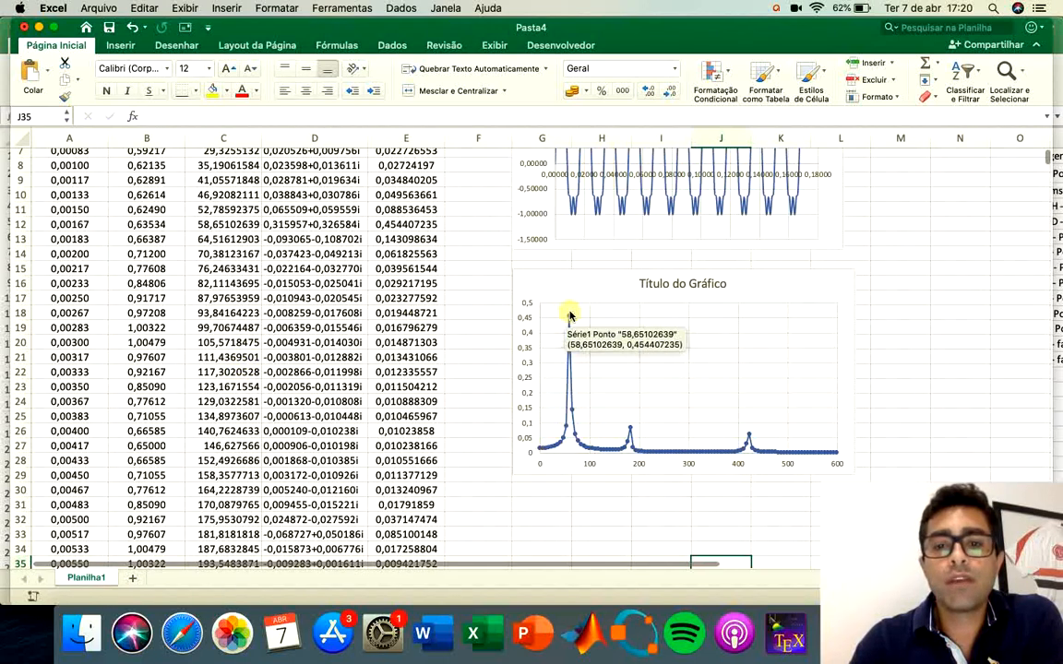
pyautogui.moveTo(622, 443)
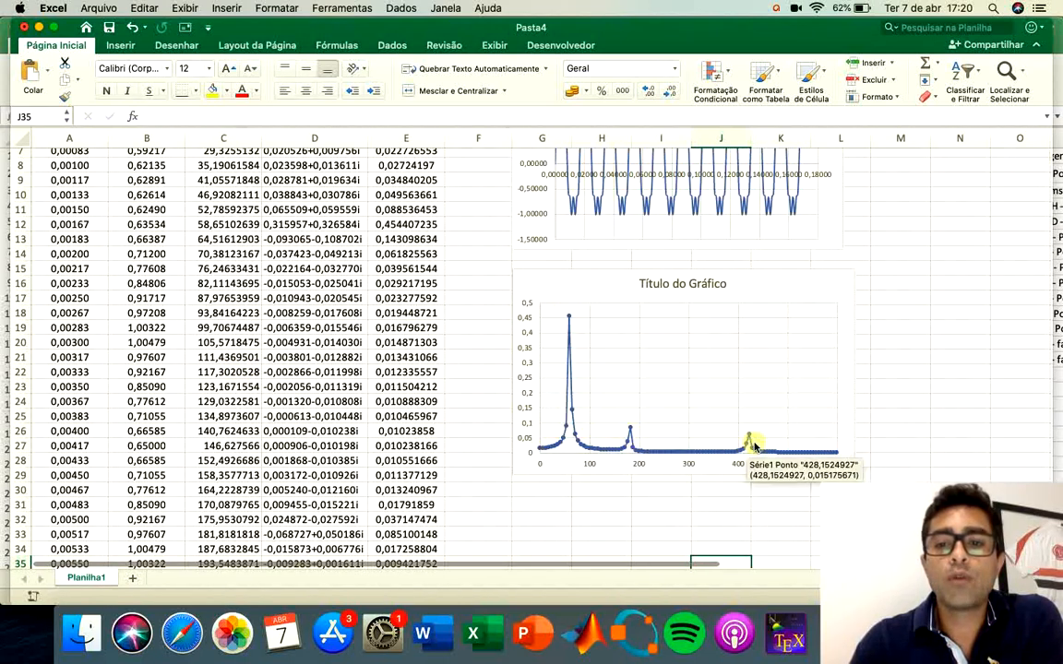
pyautogui.scroll(3, 674, 305)
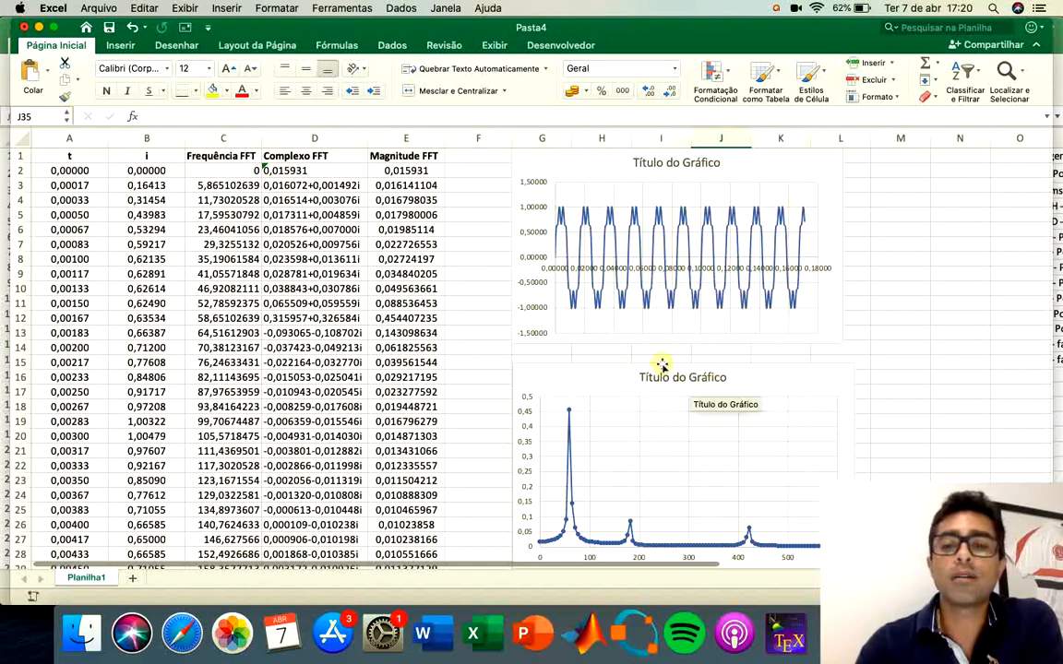
pyautogui.scroll(-15, 397, 370)
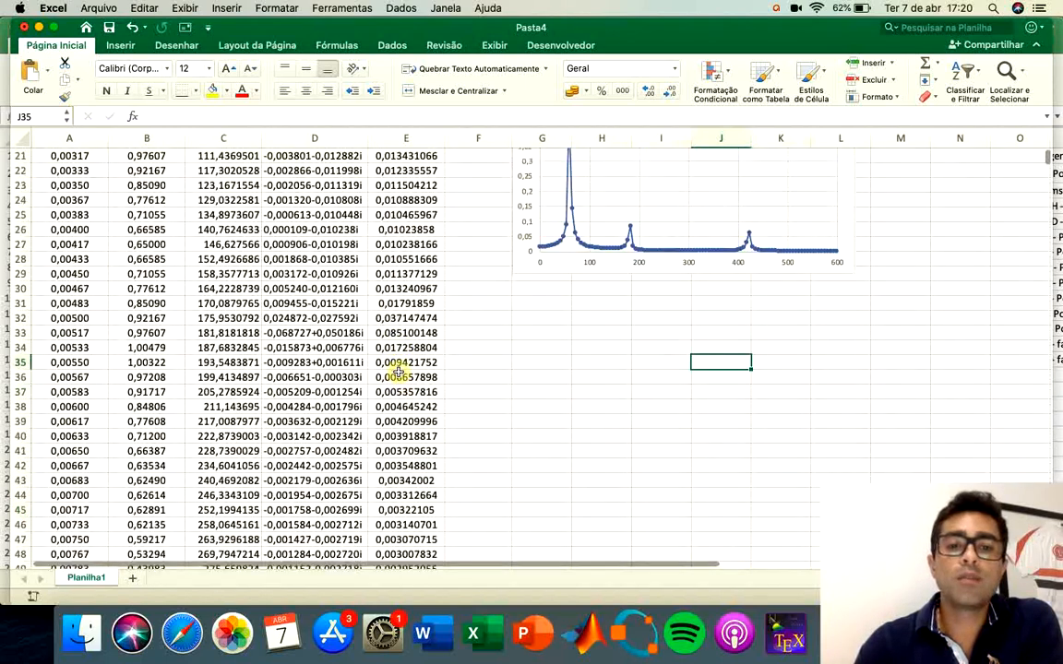
pyautogui.scroll(15, 398, 370)
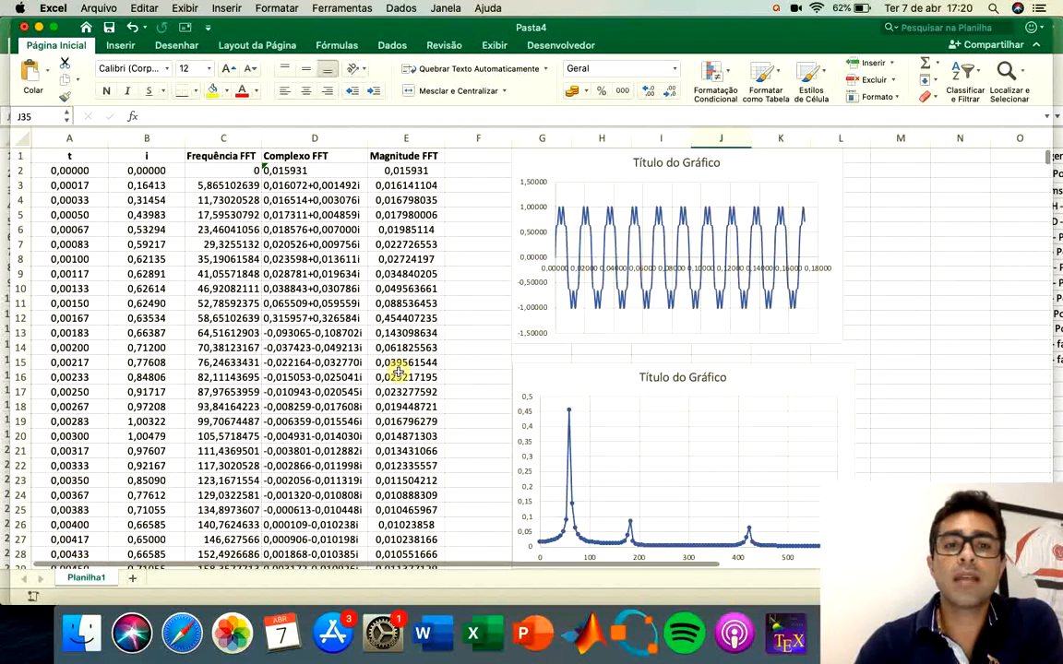